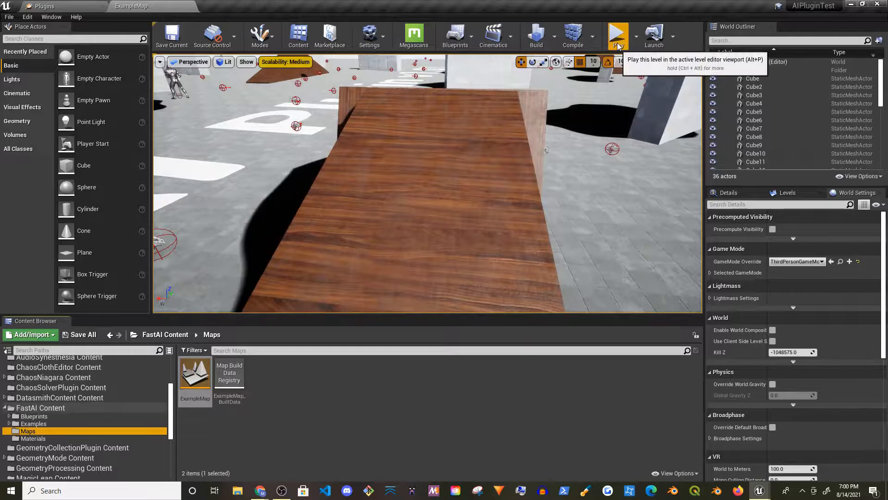
Step: Play-test the example map by running the character around the level, and stop the session
click(618, 36)
key(w)
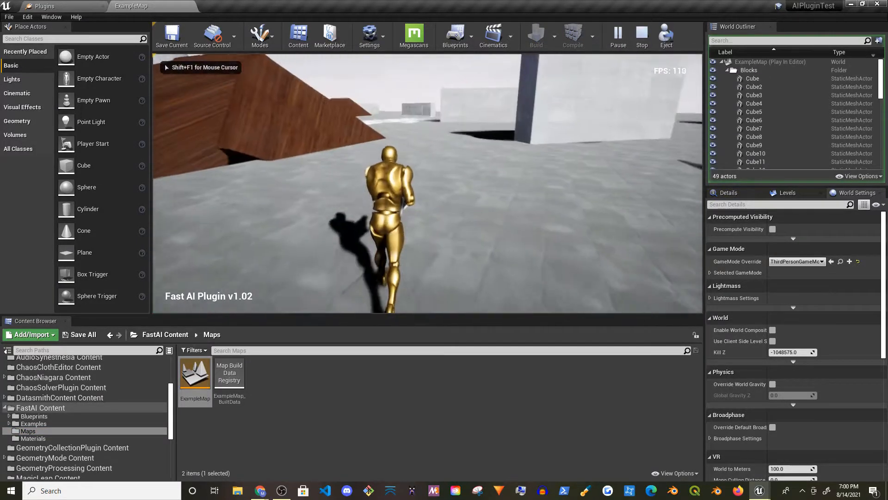
key(w)
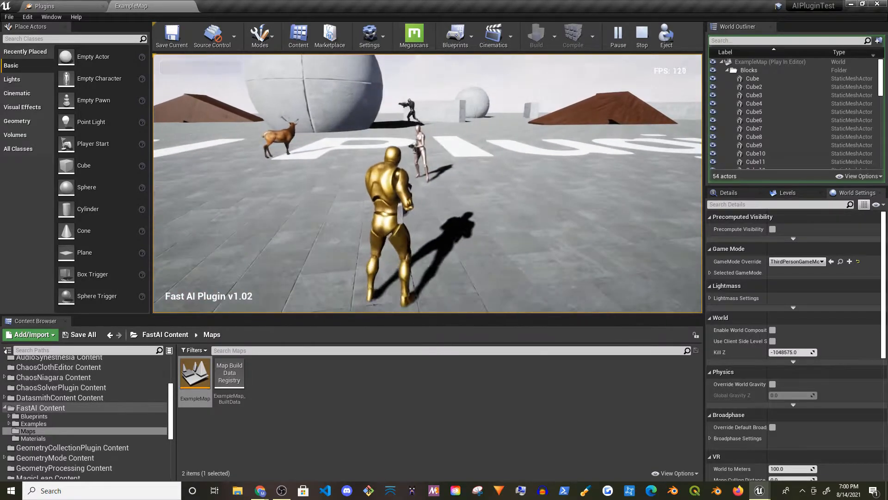
key(Escape)
Step: Look through the ParagonGrux and ThirdPersonBP content folders and the FastAI Blueprints folder with its AI subfolder
scroll(106, 399, up, 3)
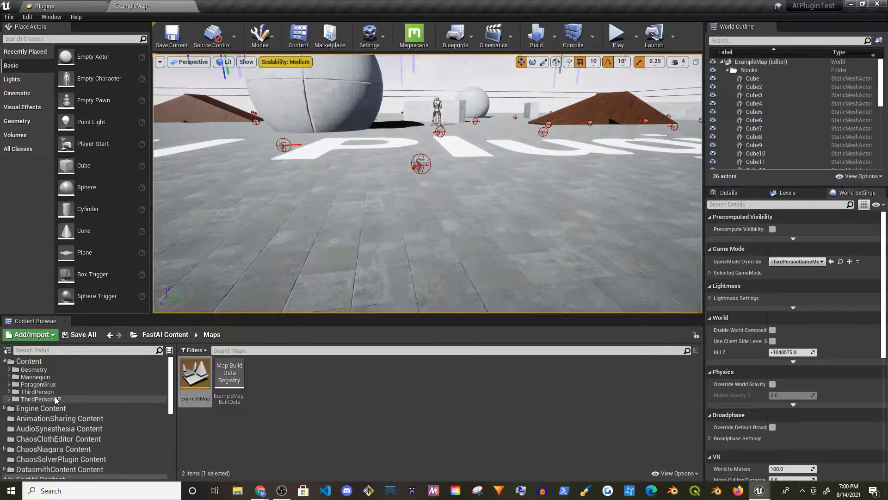
click(52, 386)
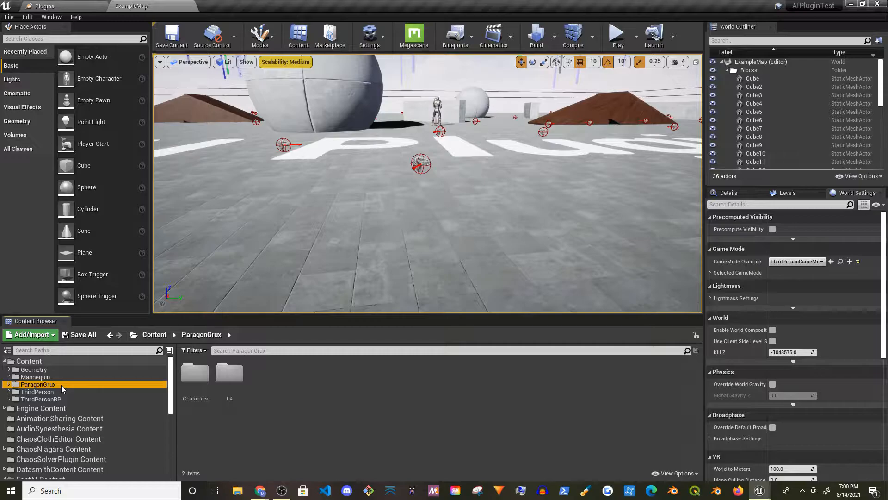
click(199, 376)
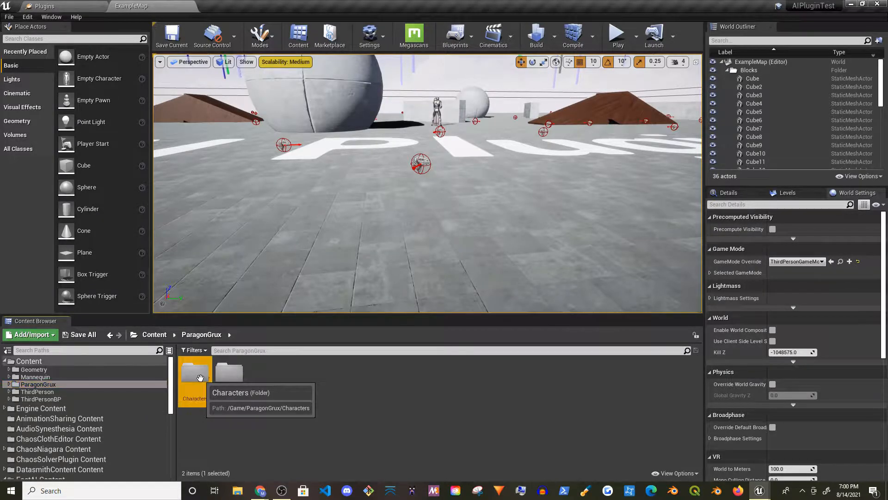
double_click(199, 377)
click(62, 413)
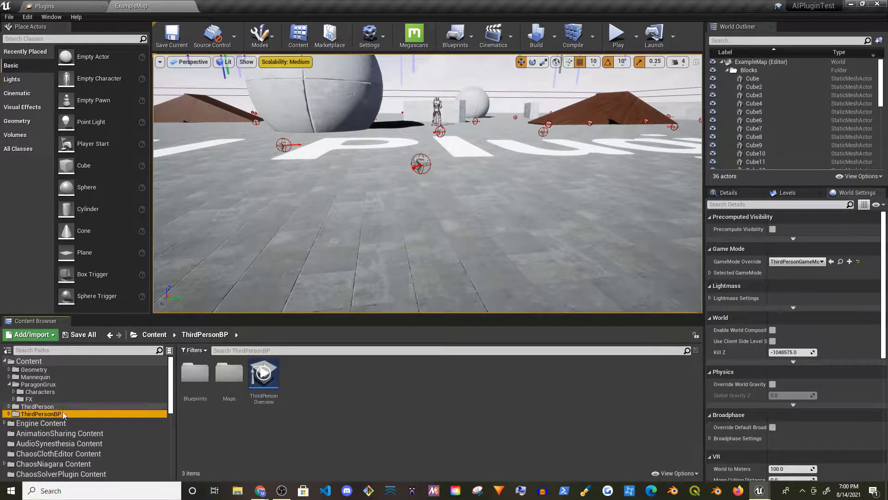
scroll(88, 404, down, 4)
click(53, 444)
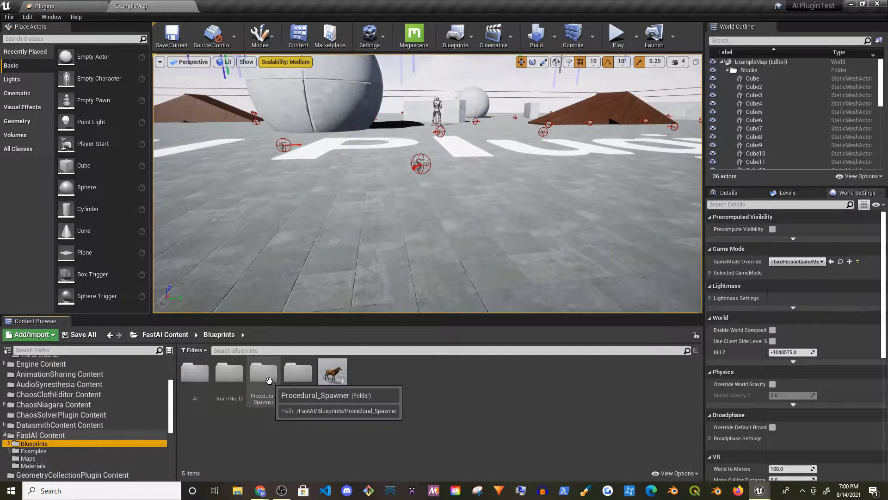
double_click(205, 402)
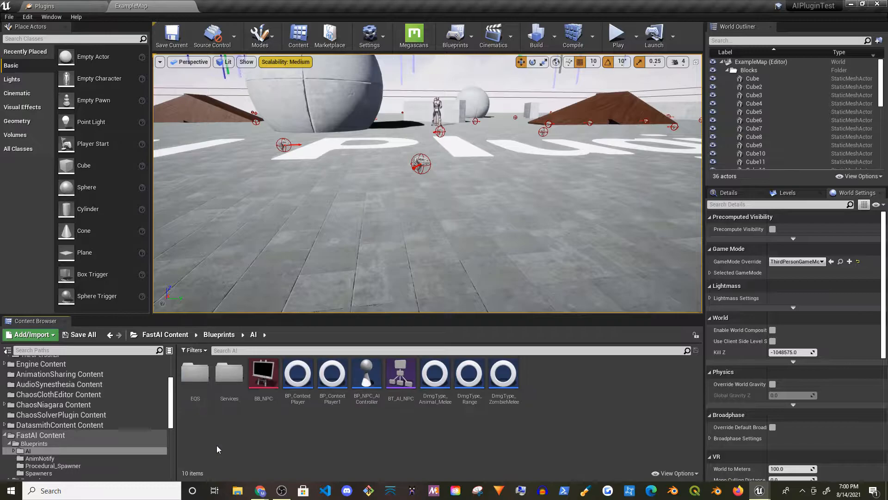
Step: Duplicate BP_Melee_AI_Aggressive in the FastAI Examples folder and name the copy BP_Melee_AI_Aggressive_GRUX
click(32, 478)
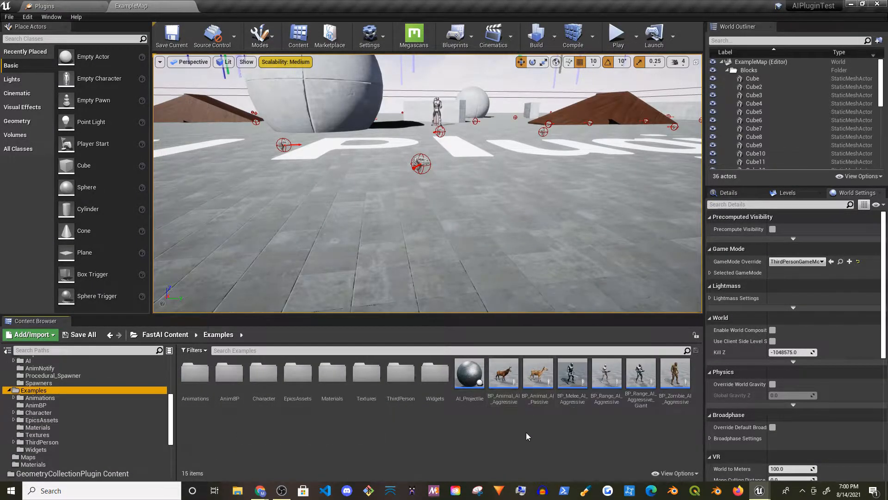
click(572, 379)
key(ctrl+w)
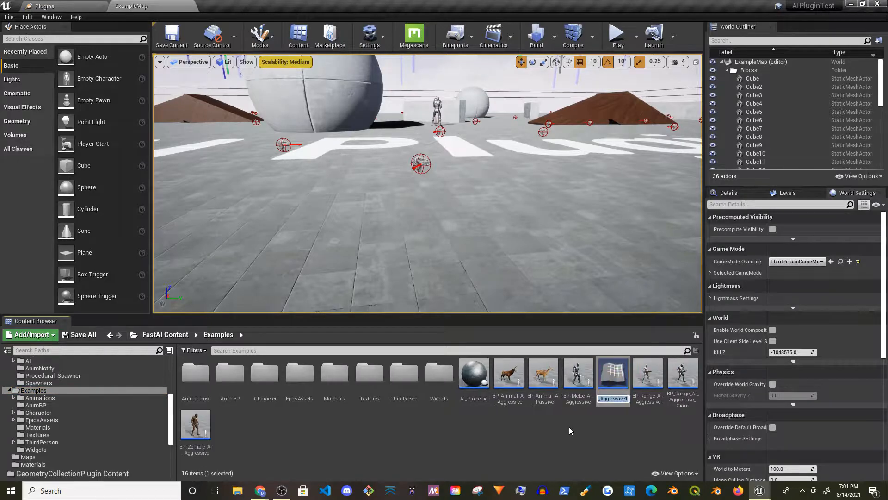
key(BackSpace)
key(Home)
text(0)
key(End)
key(Home)
key(Delete)
key(End)
text(_GRUX)
key(Return)
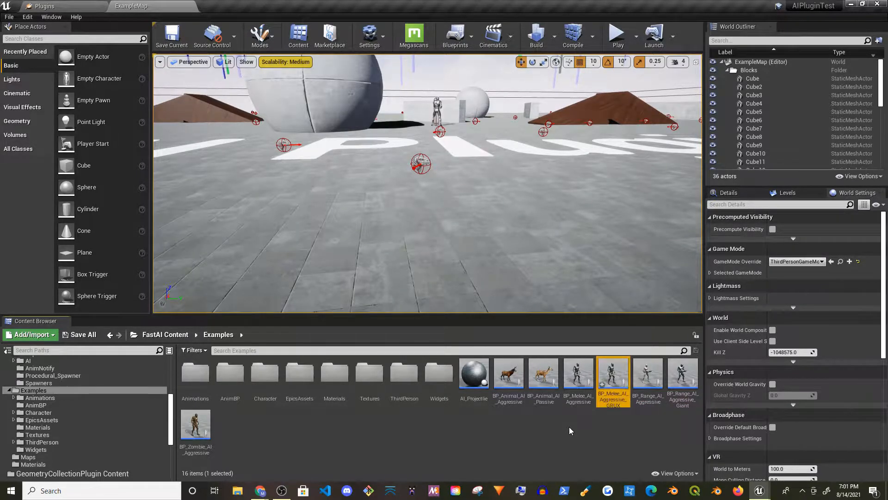
Step: Move the BP_Melee_AI_Aggressive_GRUX blueprint into the ParagonGrux folder and show that folder's contents
drag(603, 374, 71, 387)
click(82, 398)
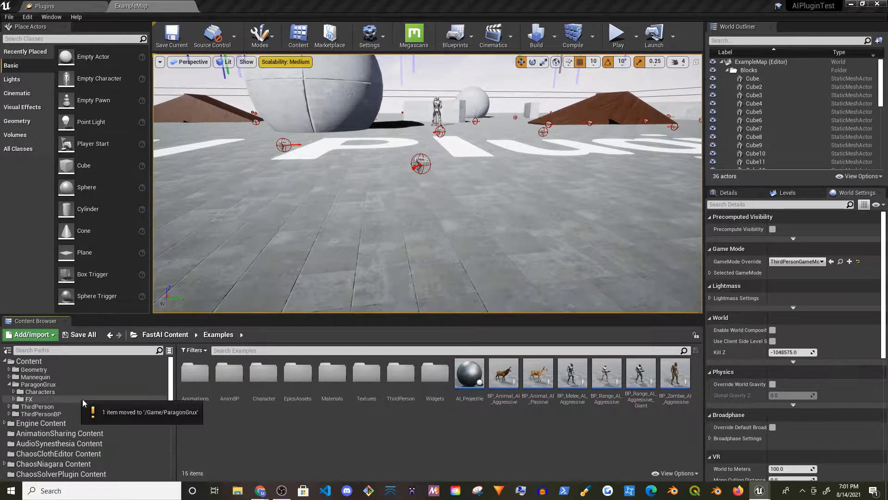
right_click(40, 362)
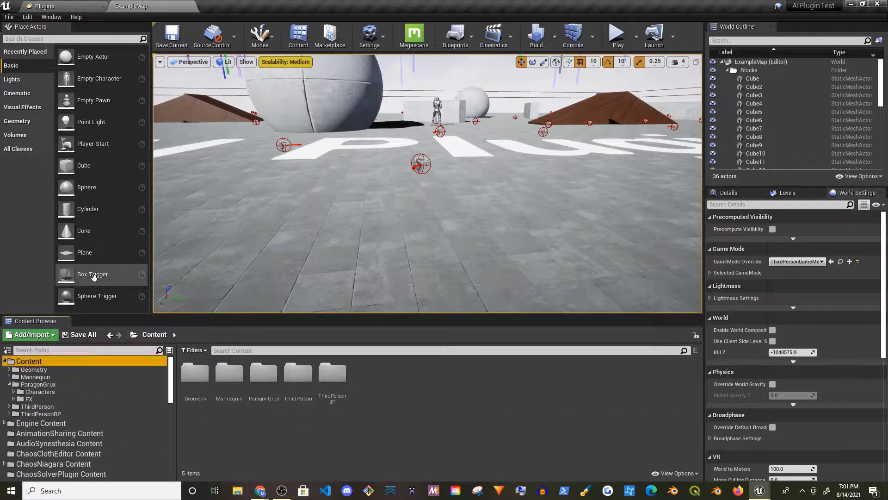
click(65, 384)
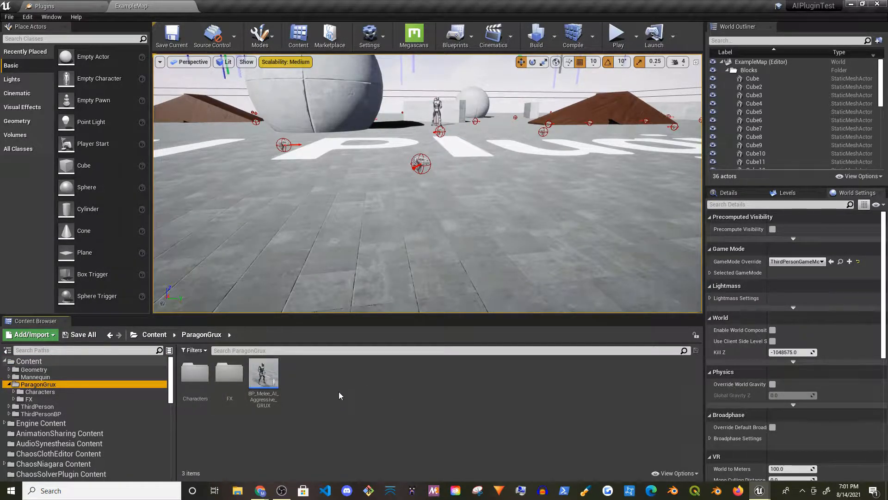
Step: Open the BP_Melee_AI_Aggressive_GRUX blueprint, dock its editor beside the level editor, and close the Plugins window
double_click(263, 371)
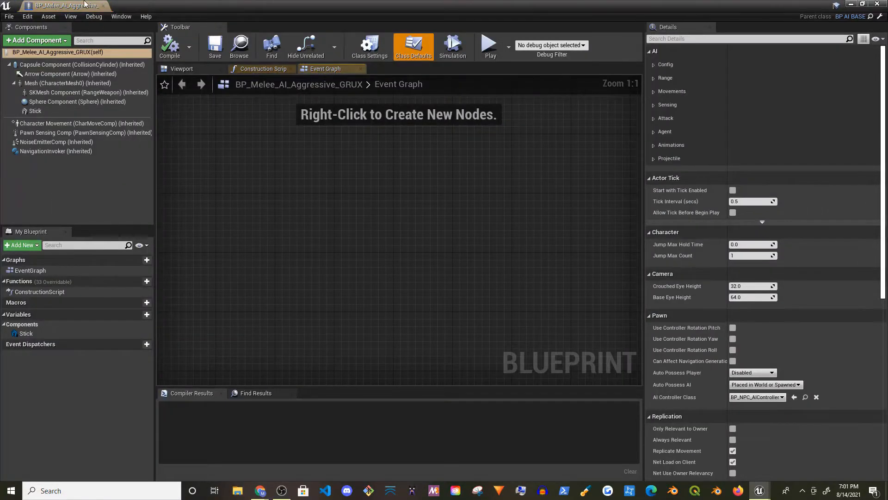
drag(85, 4, 240, 6)
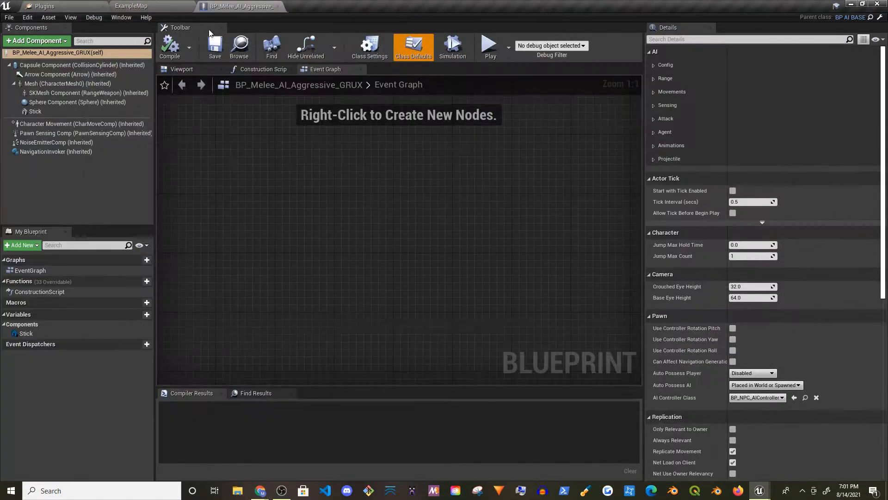
click(102, 7)
Step: Show the inherited Mesh component in the blueprint's viewport, then locate and open its assigned animation blueprint AnimBP_Zombie
double_click(76, 86)
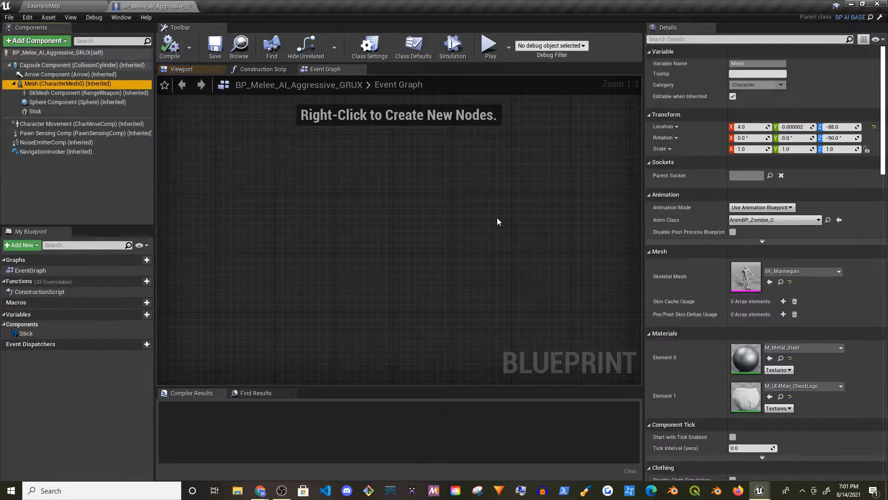
key(w)
right_drag(207, 90, 207, 74)
key(s)
click(821, 272)
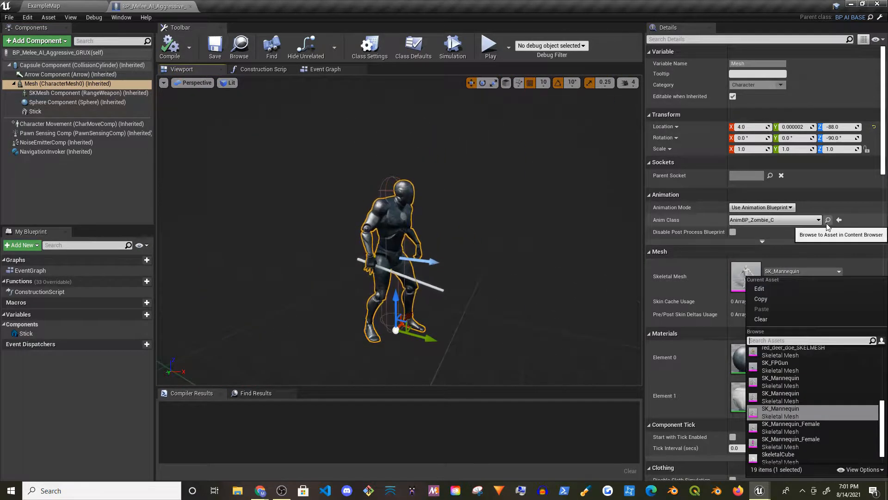
click(829, 221)
double_click(298, 375)
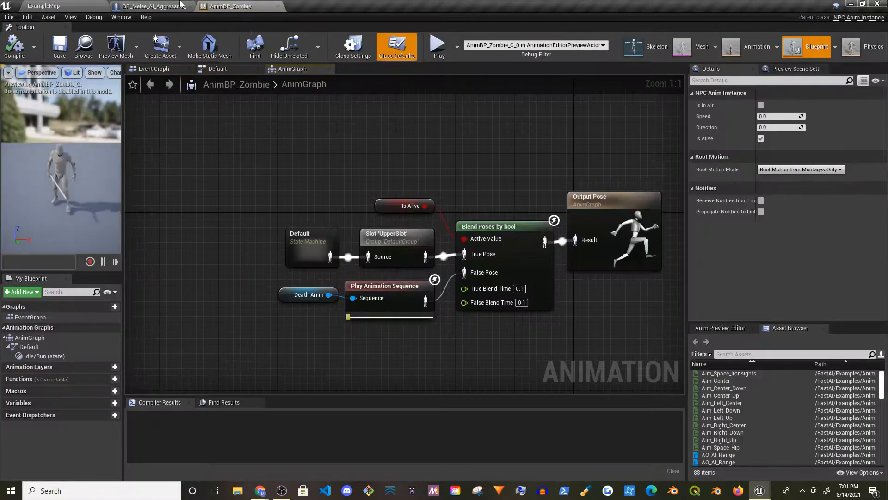
Step: Set the Mesh component's skeletal mesh to Grux in the GRUX blueprint and compile it
click(168, 4)
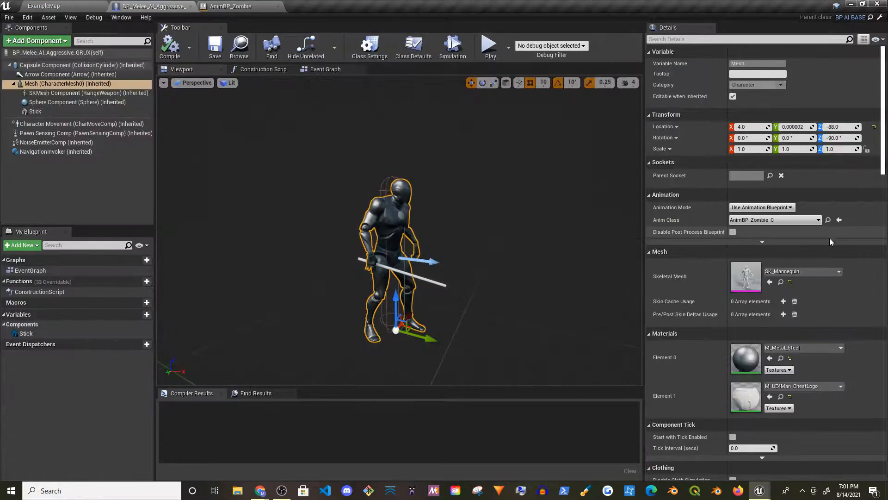
click(794, 272)
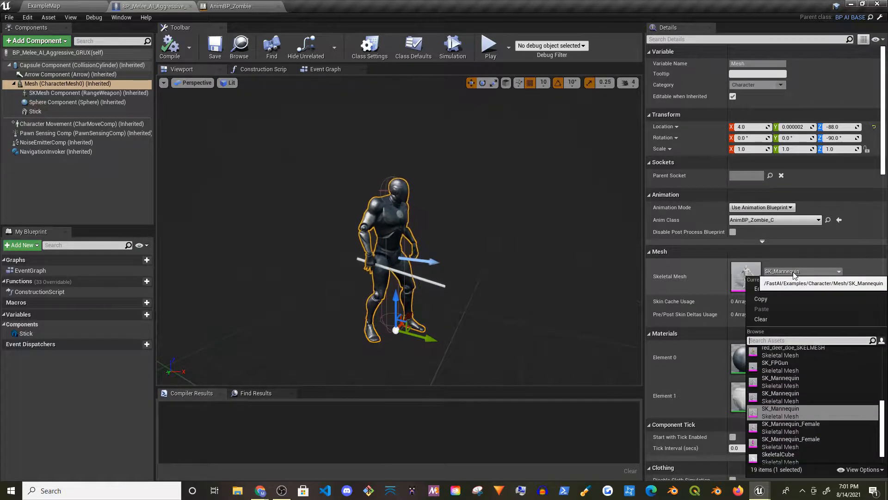
text(grux)
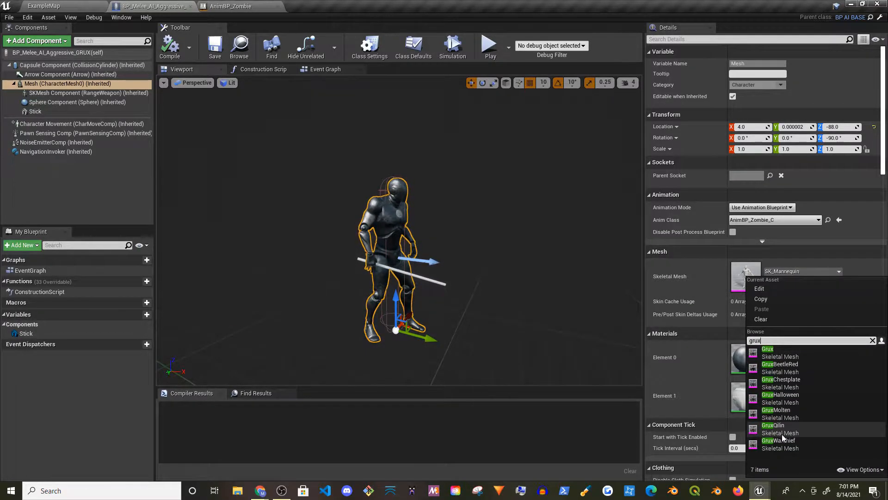
click(778, 352)
drag(210, 103, 292, 105)
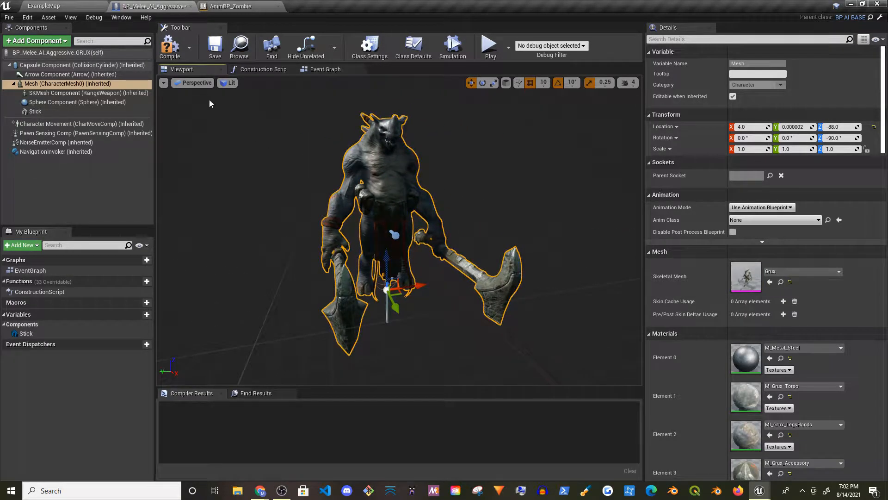
click(169, 45)
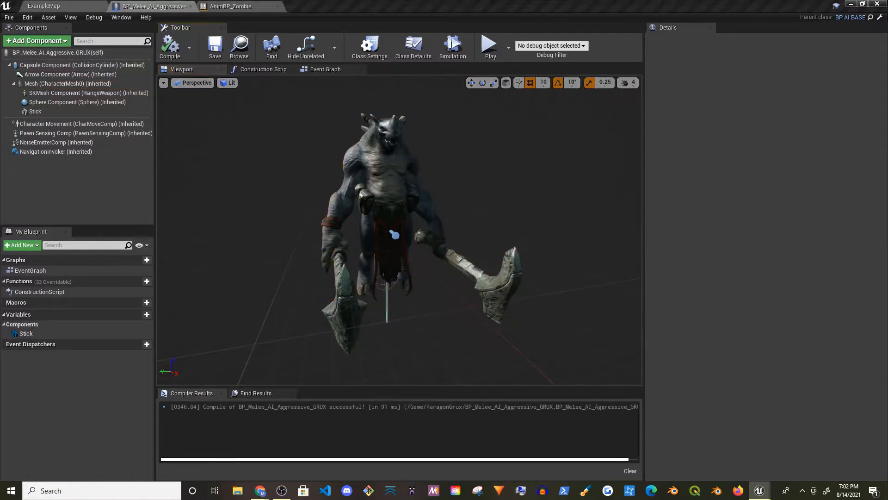
Step: Set the Capsule Component's half height to 100 and its radius to 30
click(58, 65)
click(747, 202)
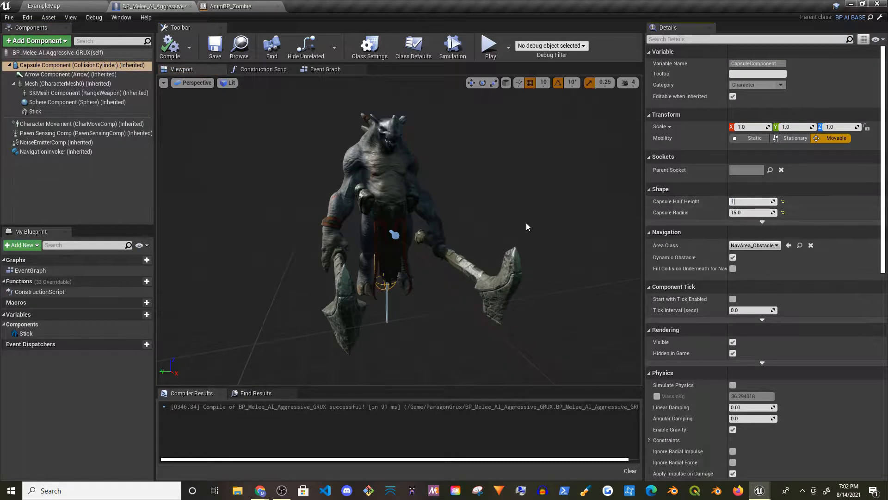
text(30)
key(Return)
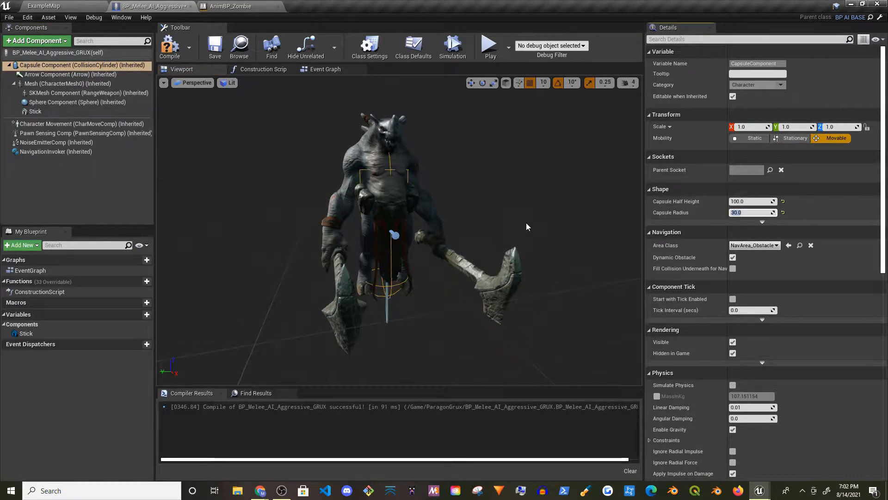
click(507, 273)
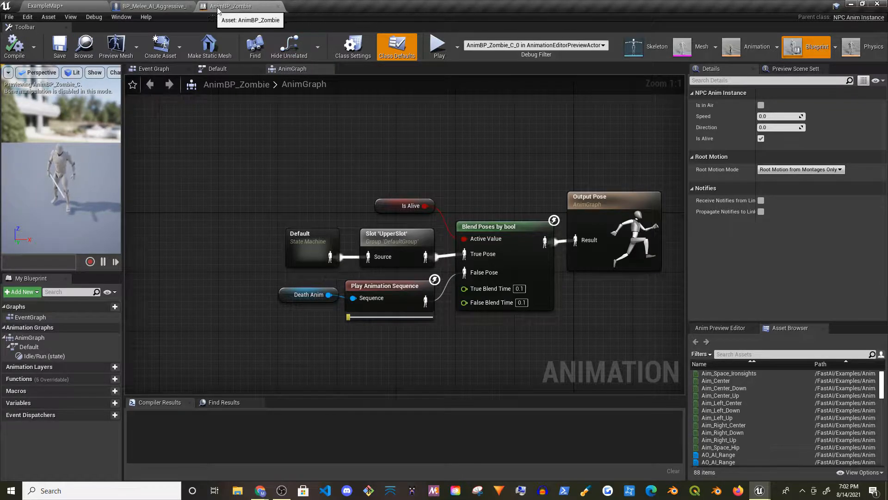
Step: Examine AnimBP_Zombie's event graph, AnimGraph with its Death Anim and Is Alive variables, Default state machine, and Idle/Run state's Speed input
click(232, 70)
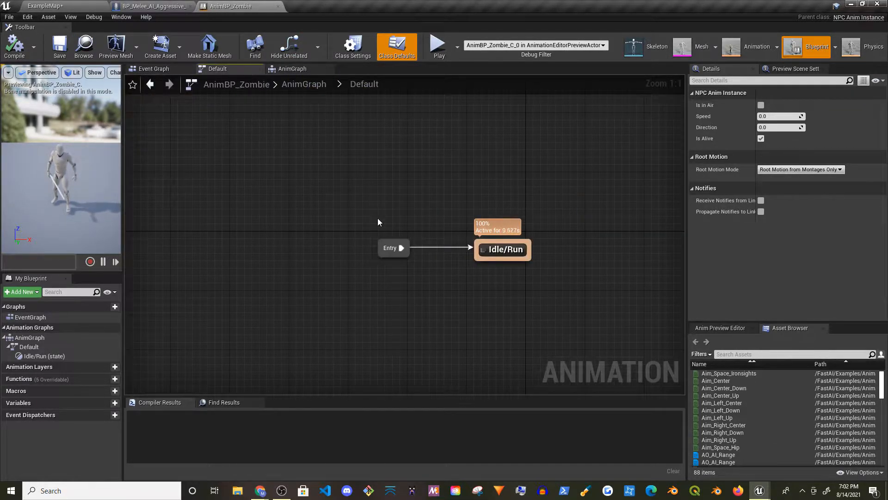
click(155, 68)
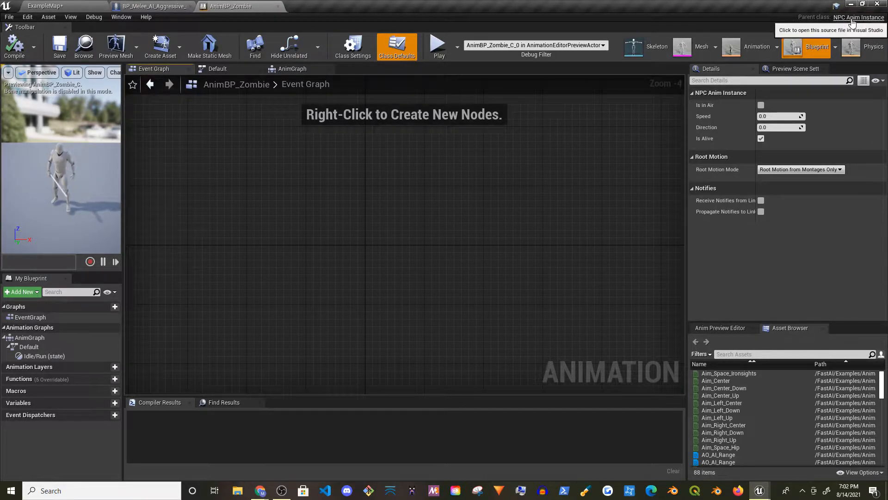
click(289, 69)
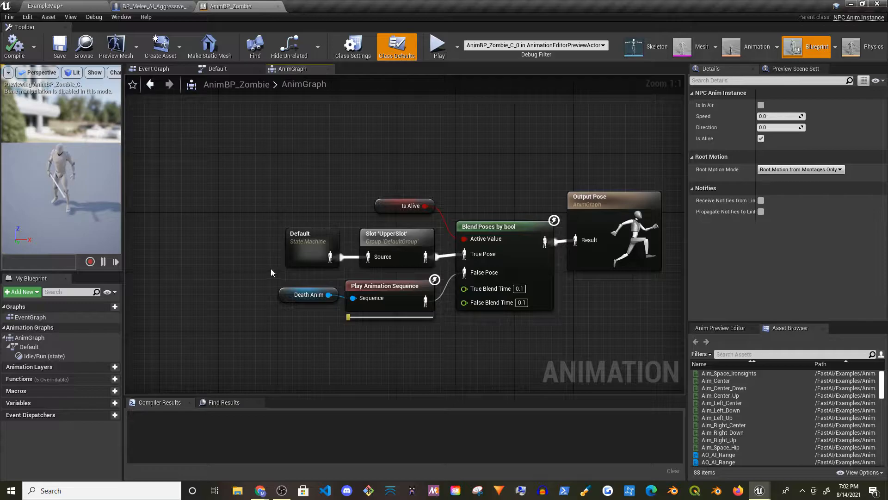
right_drag(330, 190, 301, 143)
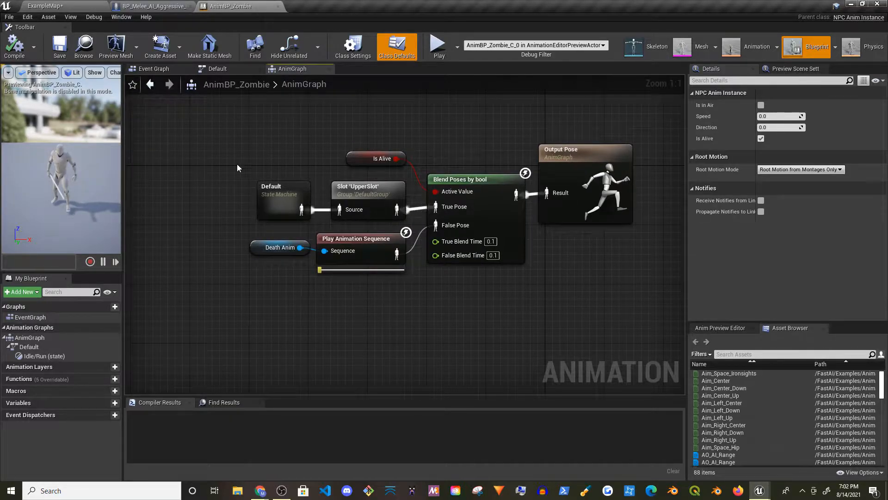
click(258, 250)
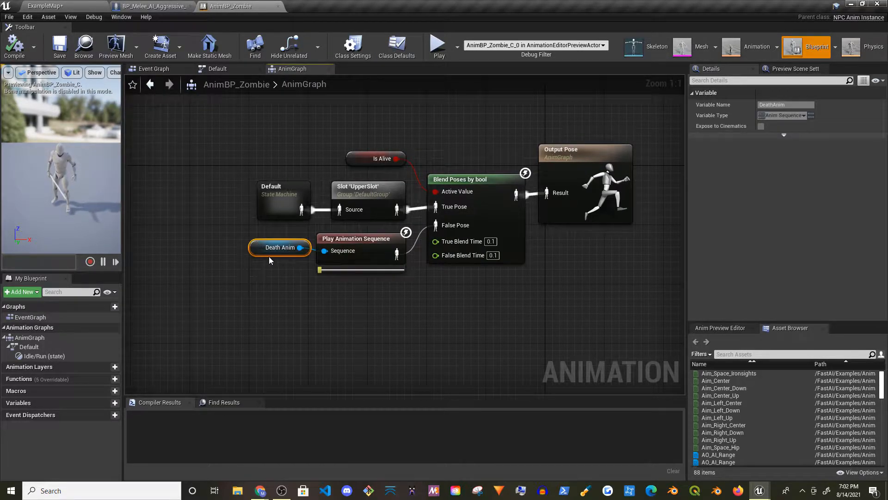
click(373, 158)
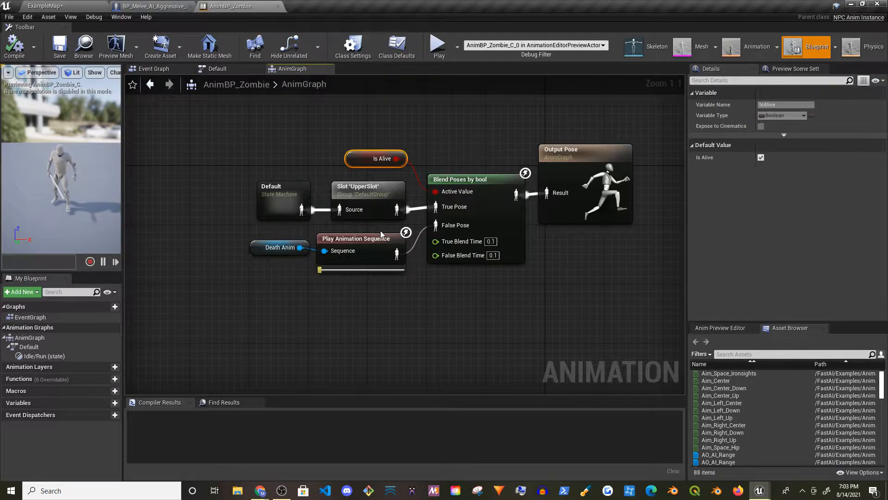
double_click(282, 204)
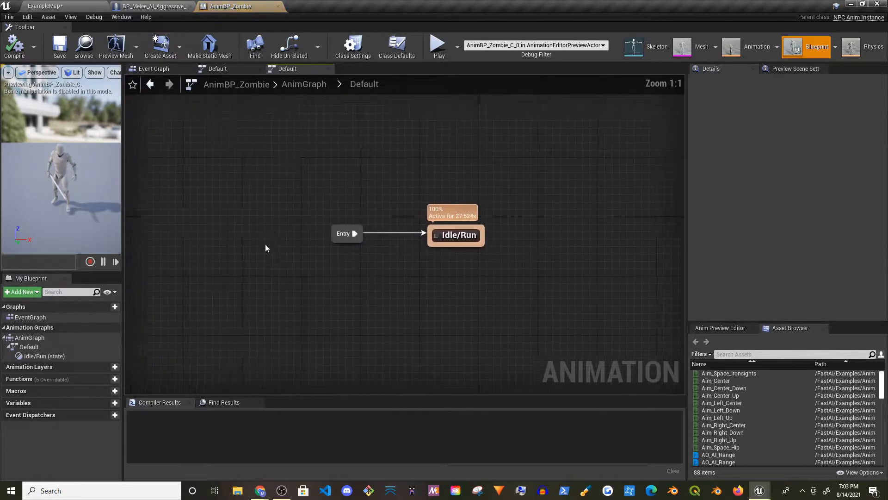
double_click(502, 241)
click(344, 250)
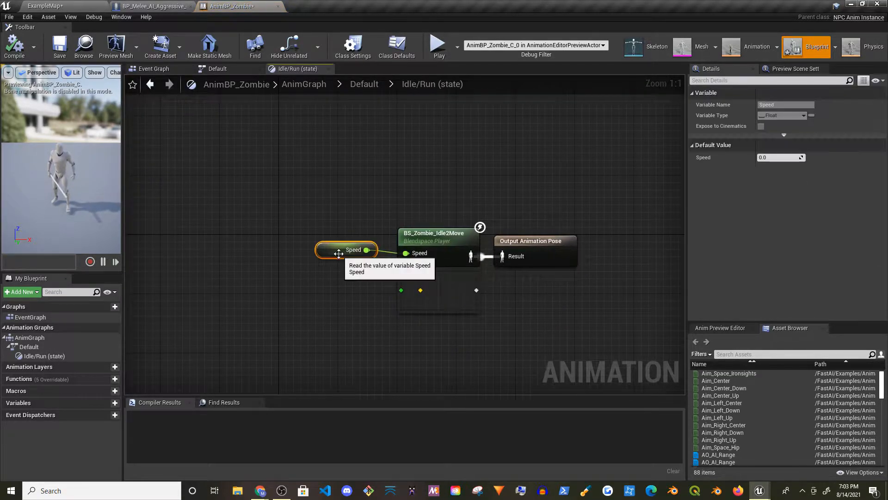
Step: Open the BS_Zombie_Idle2Move blend space to view its samples, then return to the ExampleMap editor
double_click(440, 240)
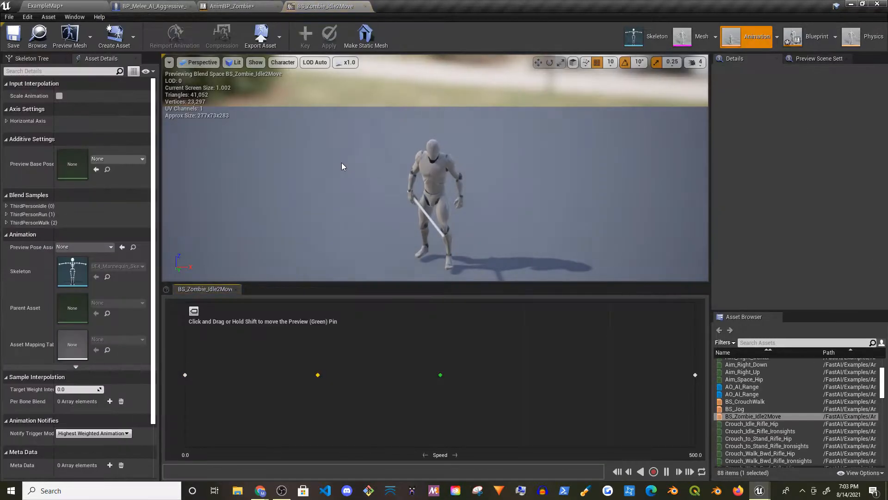
click(366, 7)
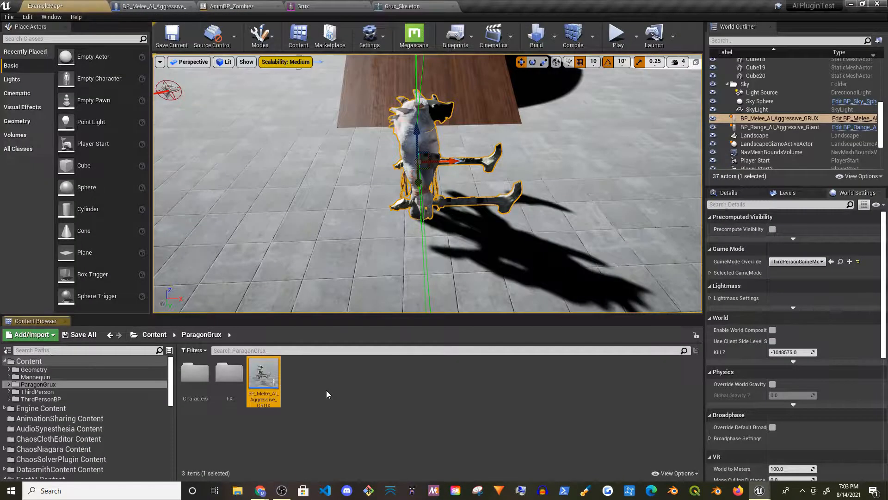
right_click(327, 390)
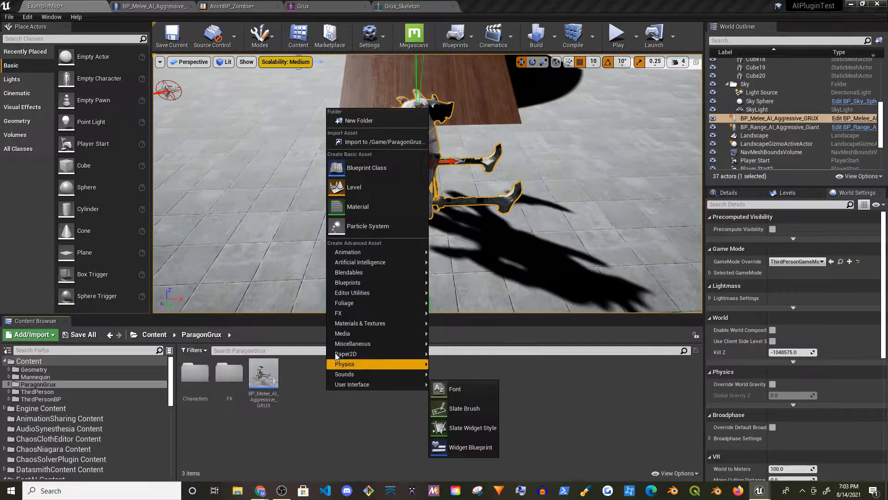
click(362, 170)
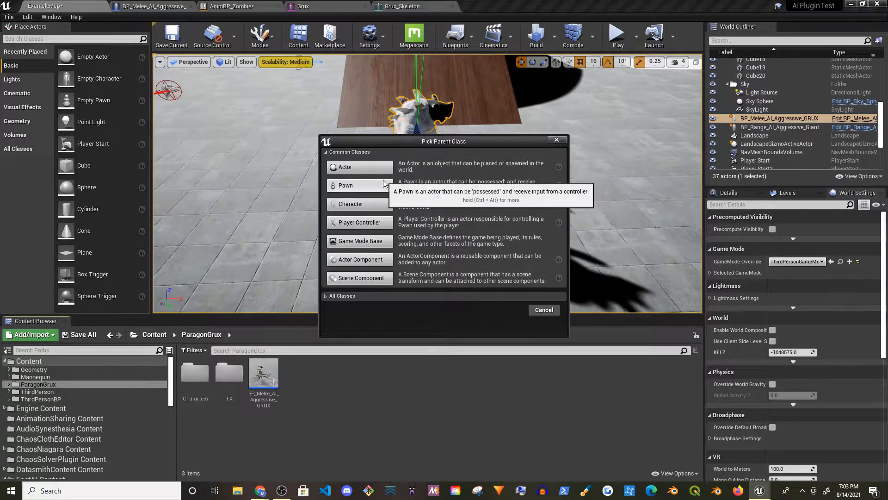
click(556, 139)
Step: Create an Animation Blueprint for Grux_Skeleton in the ParagonGrux folder, name it AnimBP_Grux and open it
right_click(334, 366)
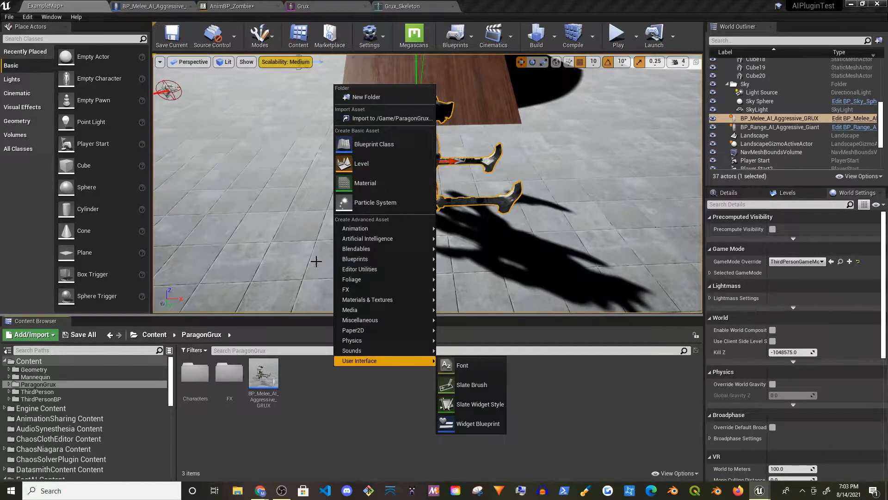
mouse_move(377, 231)
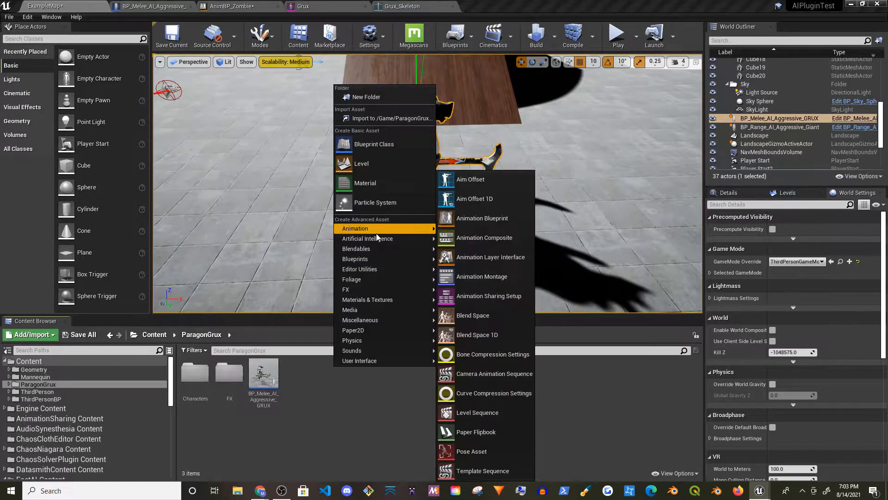
click(484, 219)
click(424, 252)
text(grux)
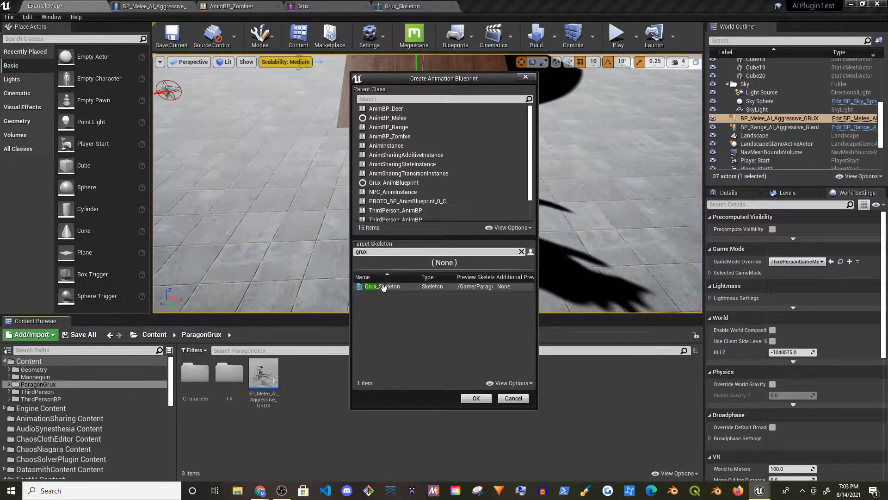
click(476, 398)
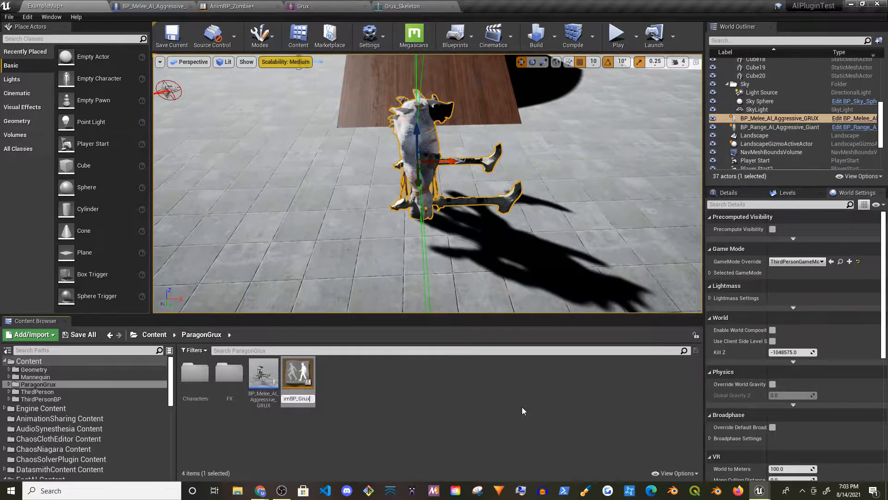
key(Return)
key(Return)
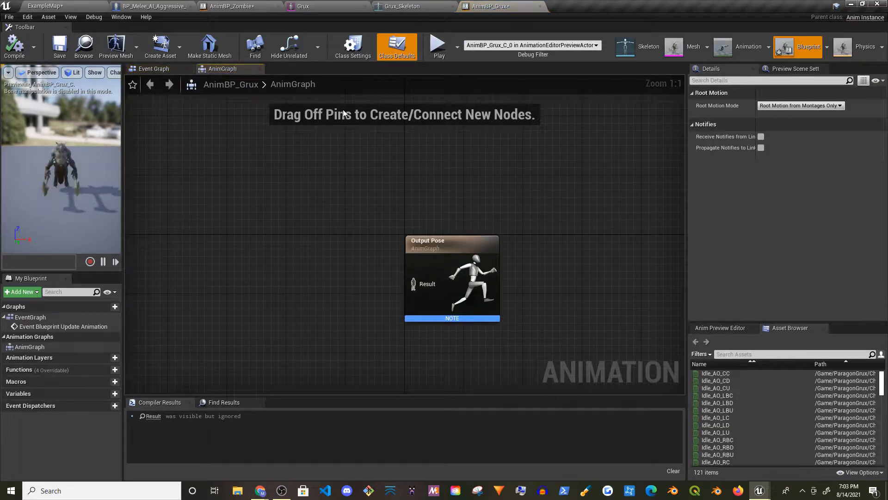
Step: Reparent AnimBP_Grux to NPC_AnimInstance, compile it and save it
click(353, 47)
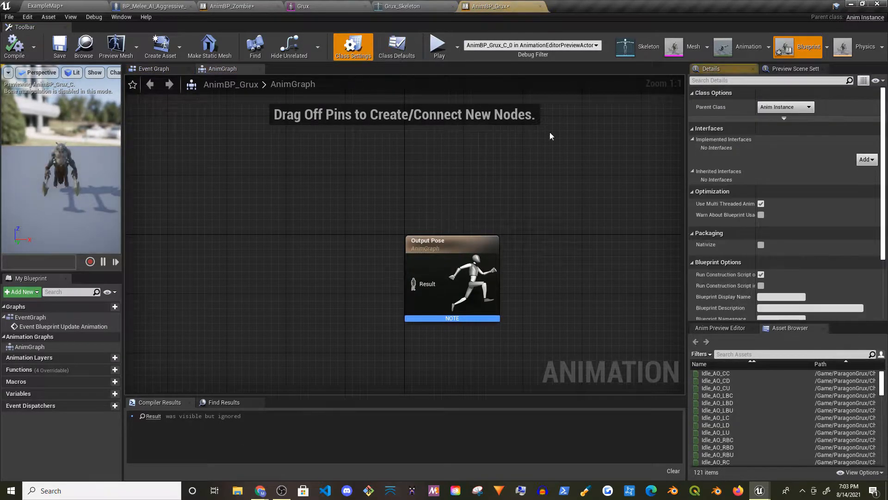
click(798, 107)
text(NPC_)
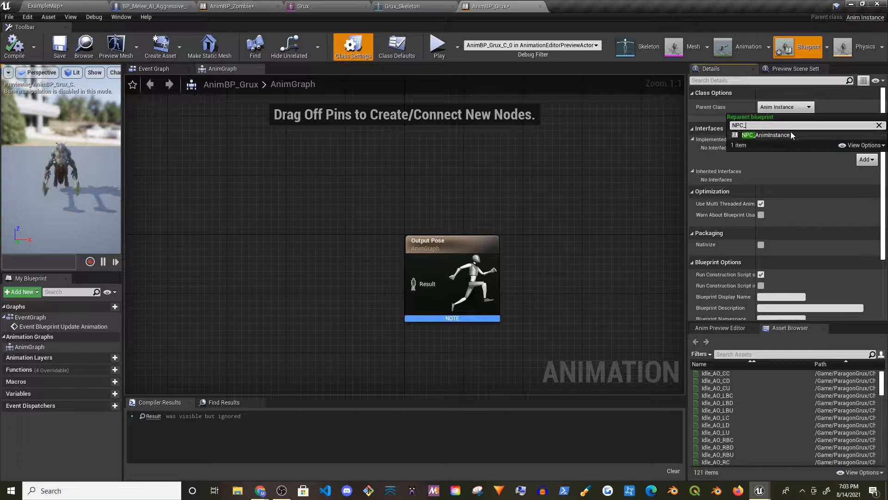
click(778, 137)
click(15, 47)
click(59, 46)
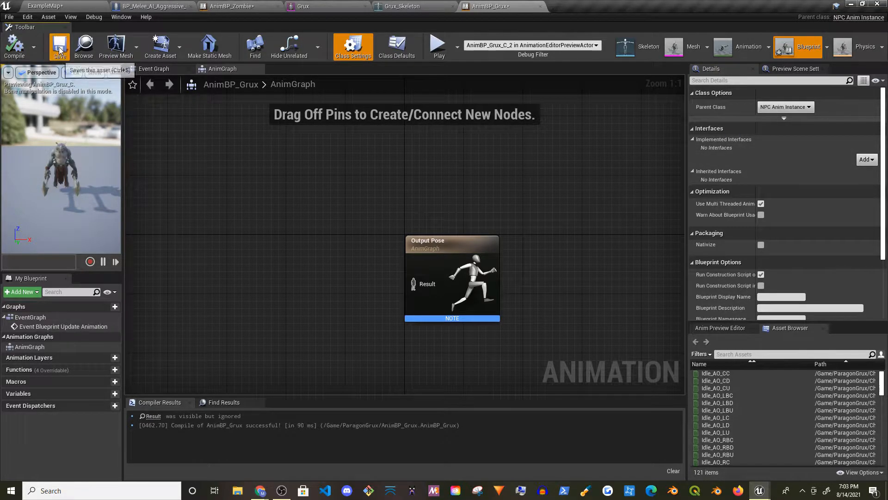
Step: Delete the Event Blueprint Update Animation and Try Get Pawn Owner nodes from AnimBP_Grux's event graph and compile
click(172, 72)
drag(302, 149, 548, 292)
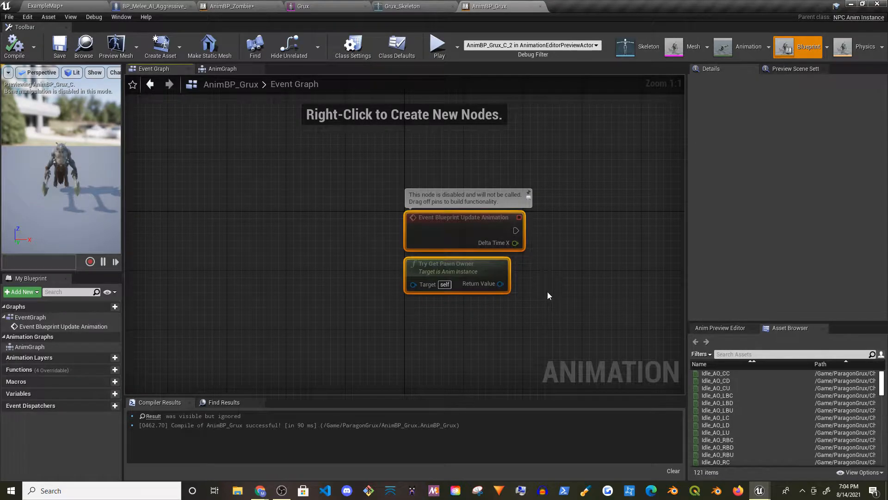
key(Delete)
click(15, 46)
Step: Copy all AnimGraph nodes except Output Pose from AnimBP_Zombie into AnimBP_Grux's AnimGraph
click(222, 68)
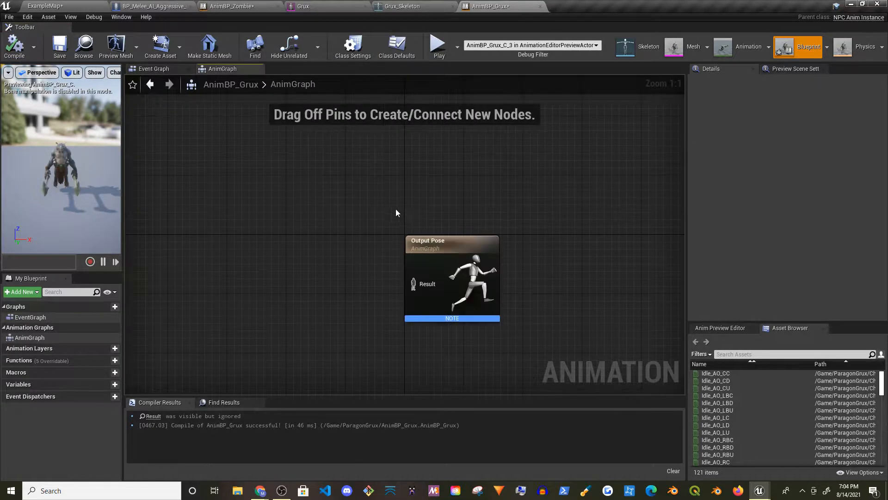
right_drag(315, 198, 418, 208)
scroll(435, 200, down, 2)
click(447, 10)
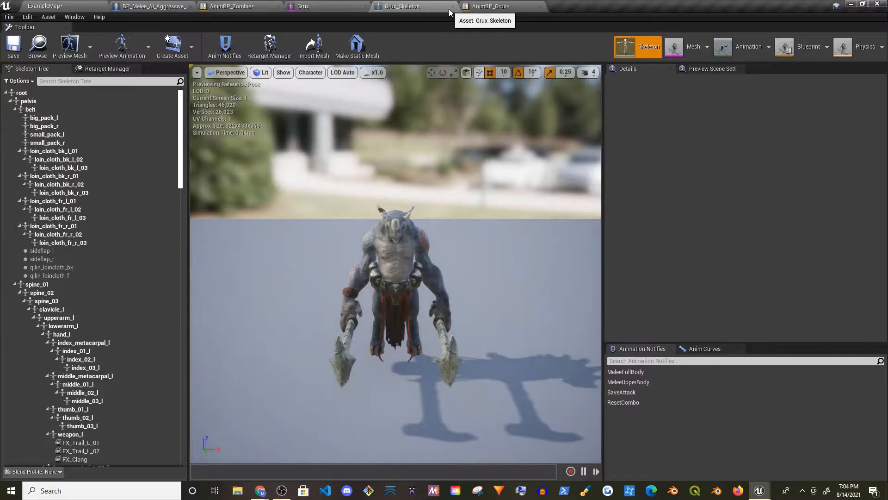
click(315, 6)
click(242, 6)
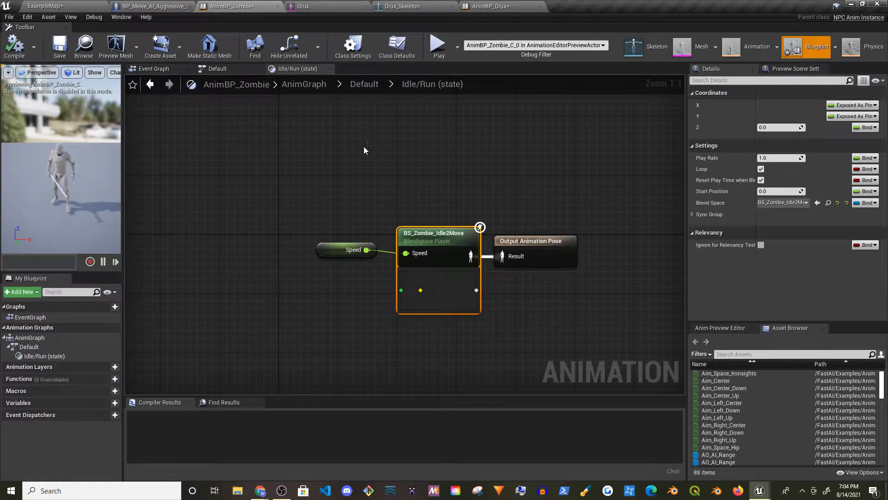
click(366, 6)
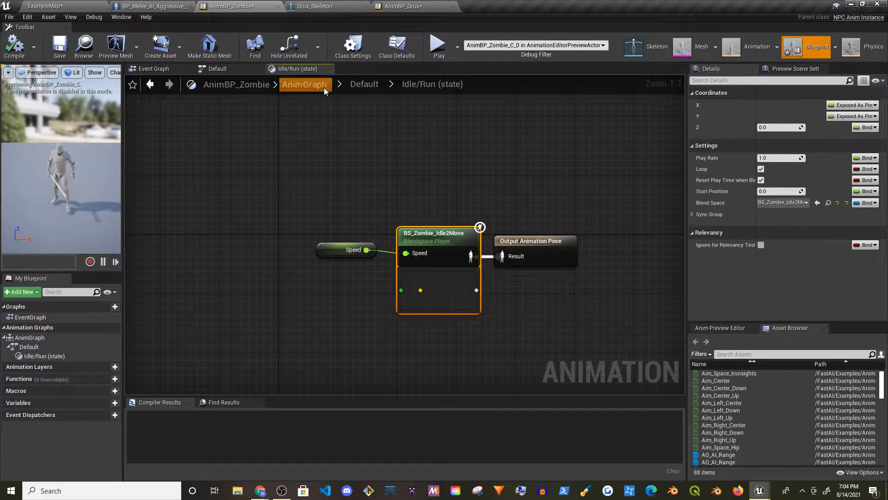
click(304, 84)
drag(209, 143, 517, 343)
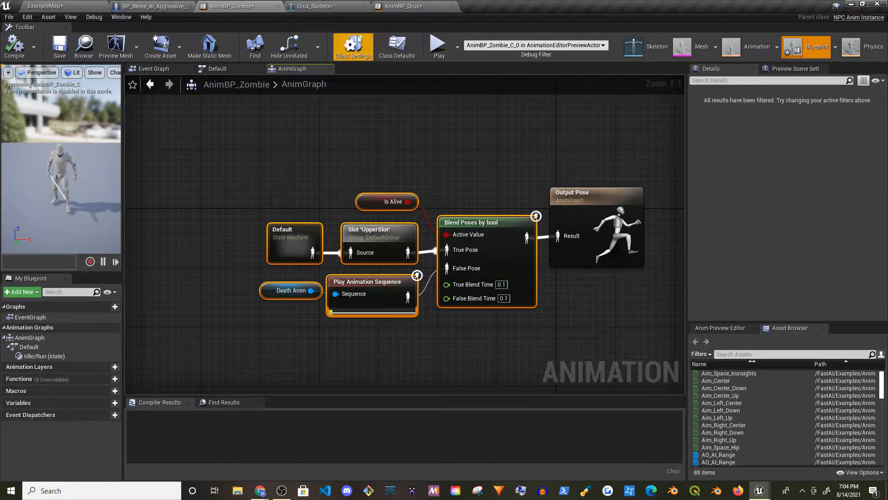
click(401, 6)
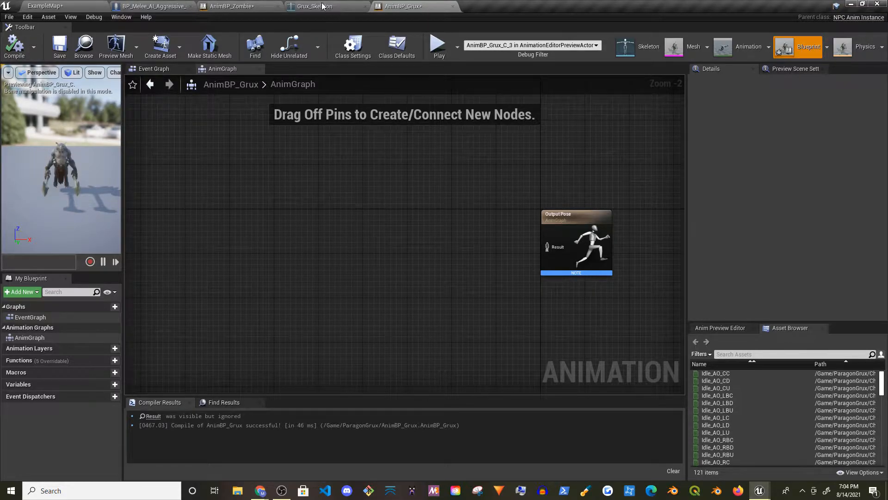
click(253, 7)
click(415, 5)
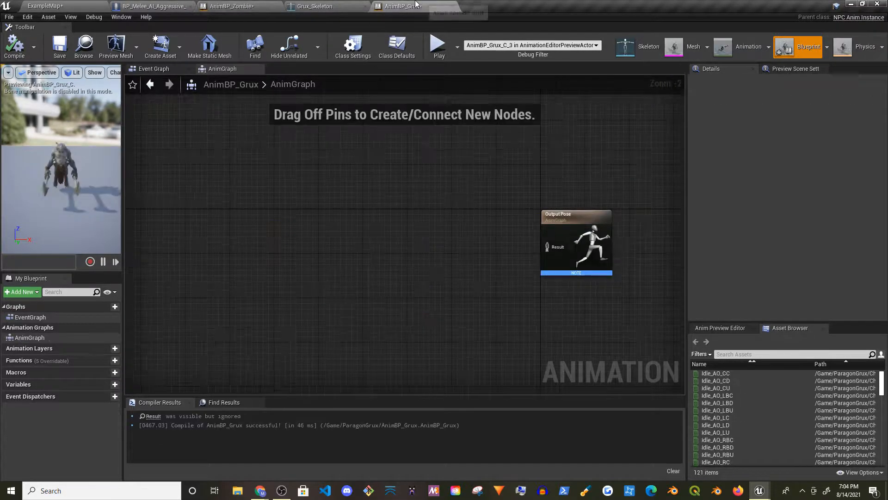
key(ctrl+v)
Step: Position the pasted nodes, connect Blend Poses by bool to the Output Pose result, and compile AnimBP_Grux
drag(275, 244, 376, 244)
drag(549, 249, 550, 248)
drag(571, 222, 565, 220)
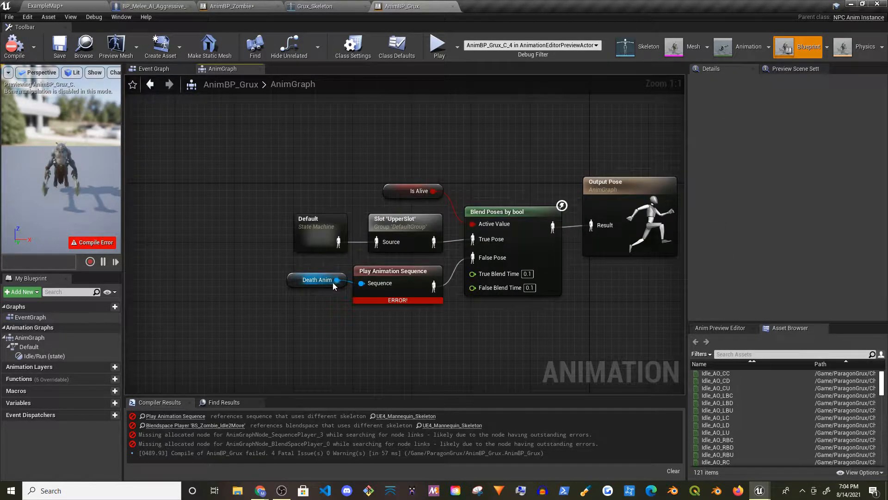
Step: Delete the Play Animation Sequence node between Death Anim and Blend Poses by bool
click(371, 291)
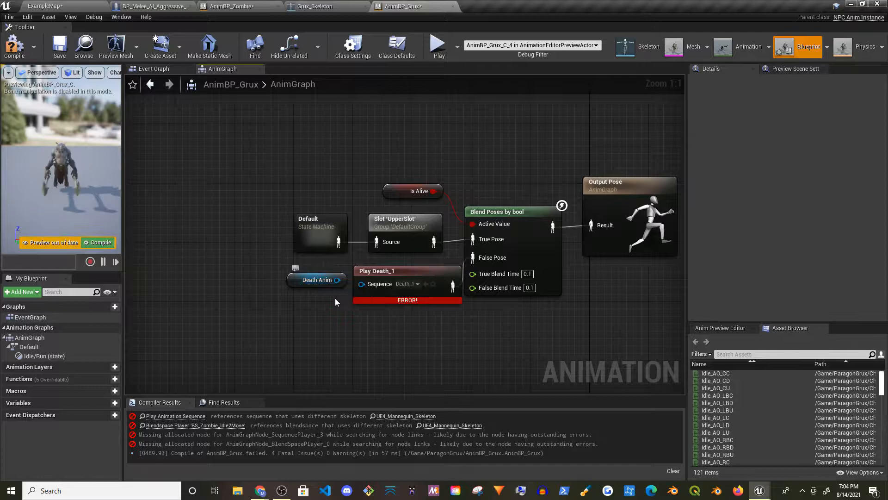
key(Delete)
Step: Add the Attack_Melee_Air animation from the Grux Animations folder to AnimBP_Grux's AnimGraph as a sequence player
click(192, 7)
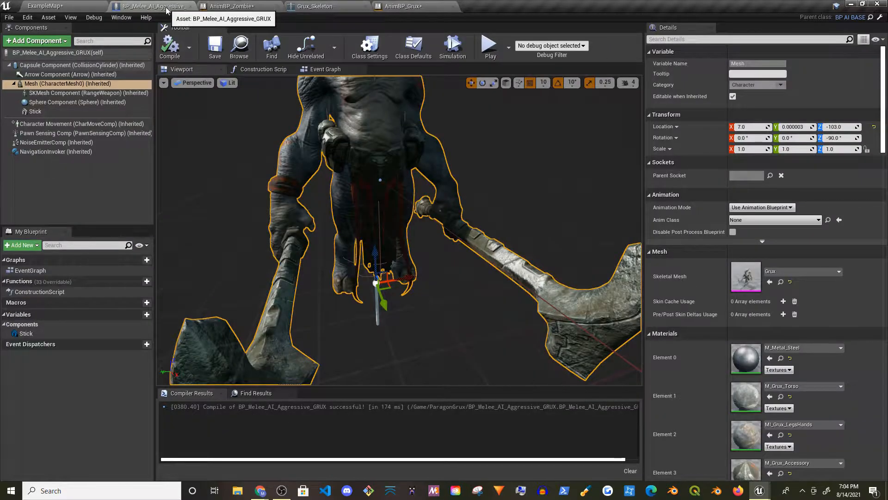
click(780, 282)
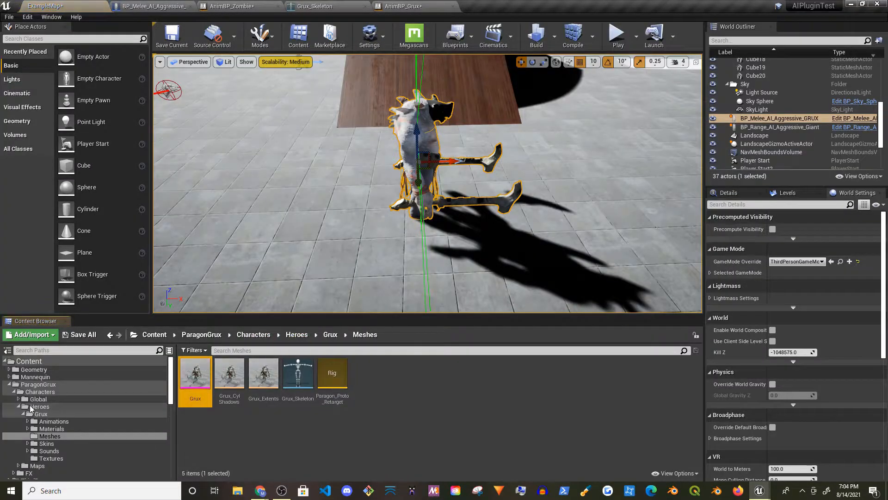
click(59, 391)
click(59, 384)
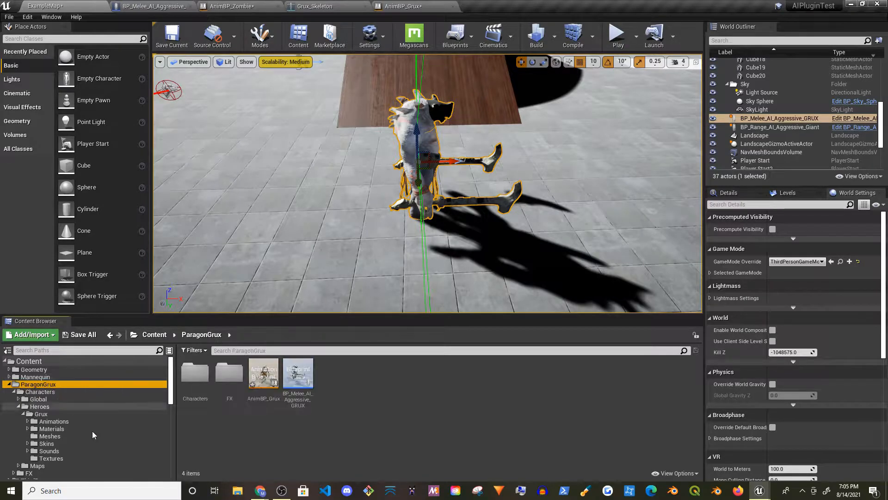
double_click(195, 372)
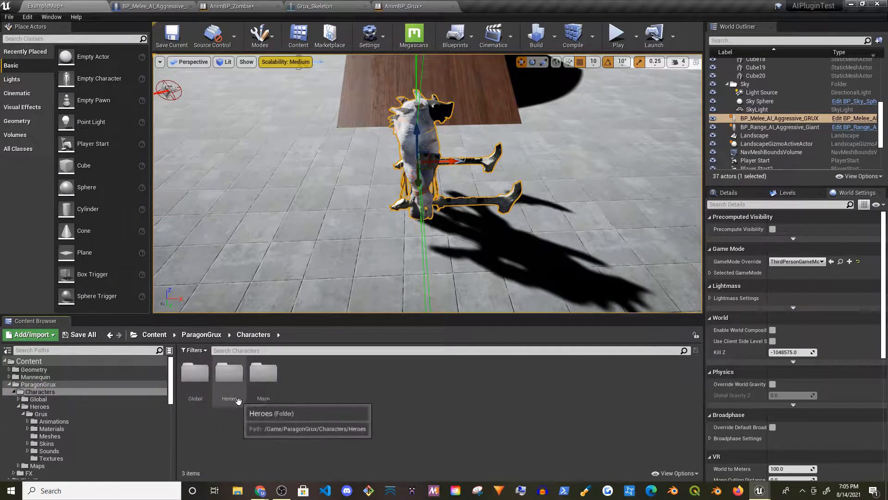
double_click(229, 373)
double_click(203, 380)
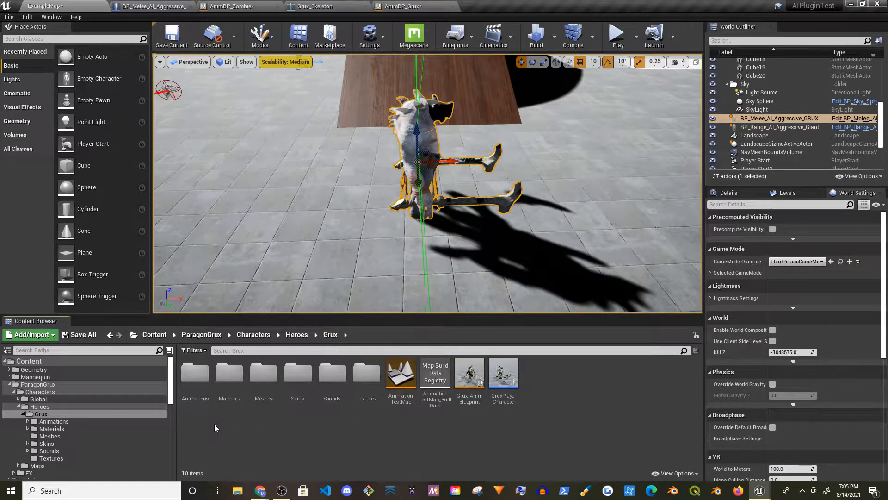
double_click(195, 375)
drag(264, 376, 384, 319)
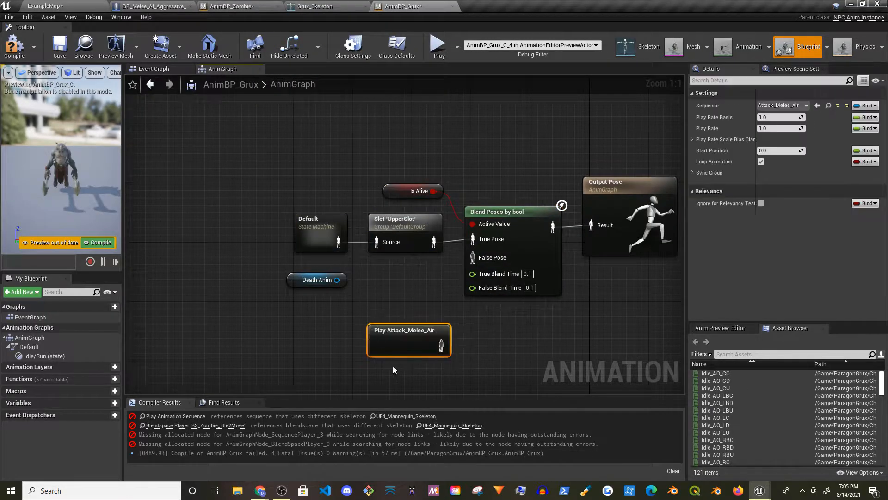
Step: Clear the new player's sequence, expose it as a pin, and wire the player between Death Anim and the False Pose input
click(838, 106)
click(863, 105)
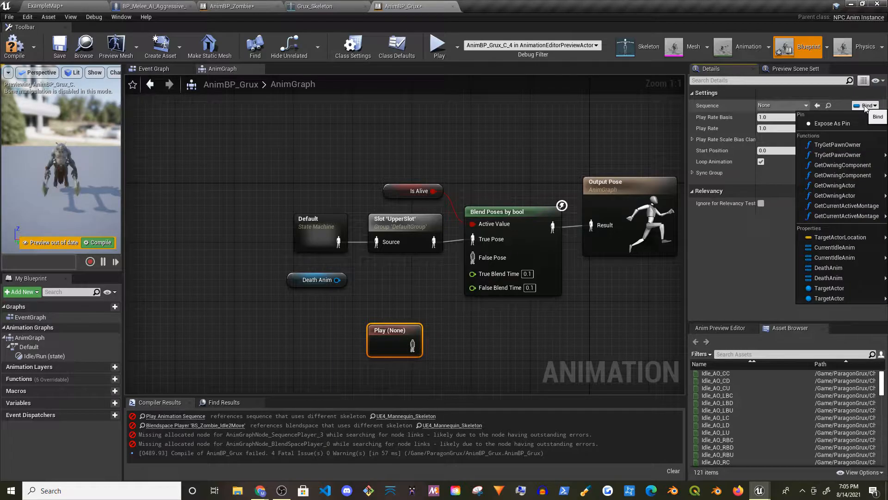
click(833, 124)
drag(432, 333, 473, 257)
drag(338, 280, 355, 325)
drag(396, 306, 401, 273)
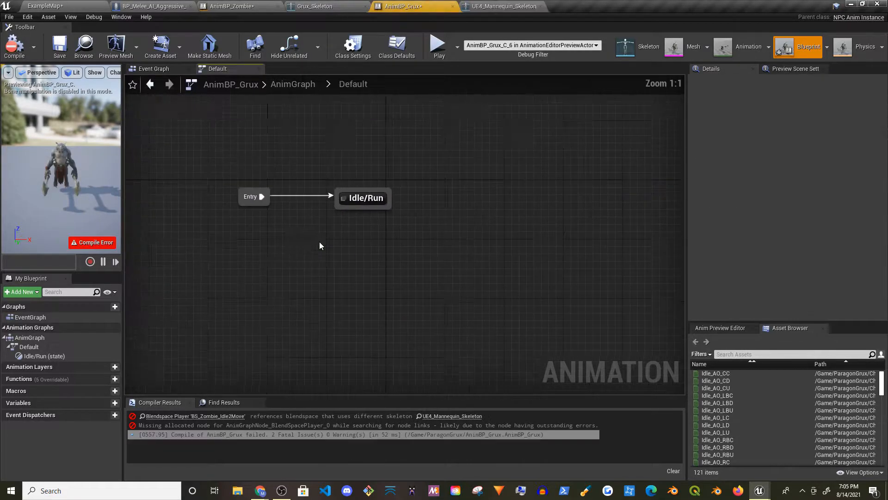
Step: Open BS_Zombie_Idle2Move from the Default state machine's Idle/Run state and inspect its Horizontal Axis settings
right_drag(320, 246, 427, 251)
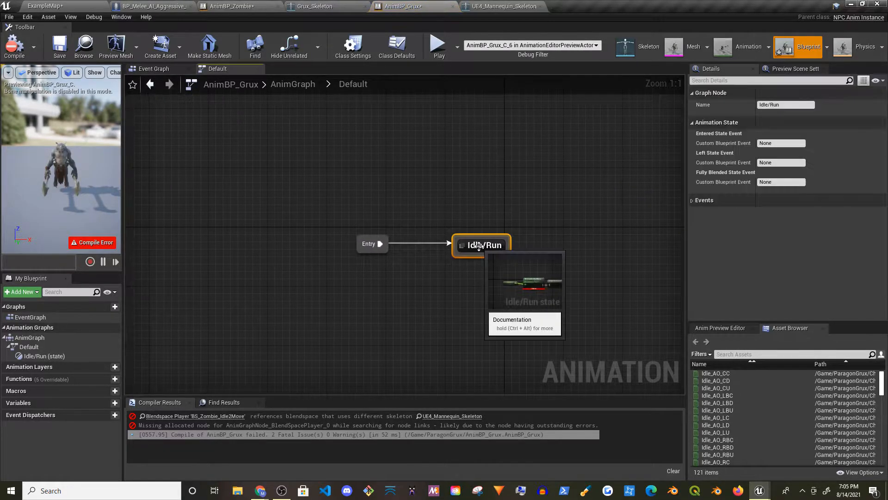
double_click(482, 245)
double_click(445, 239)
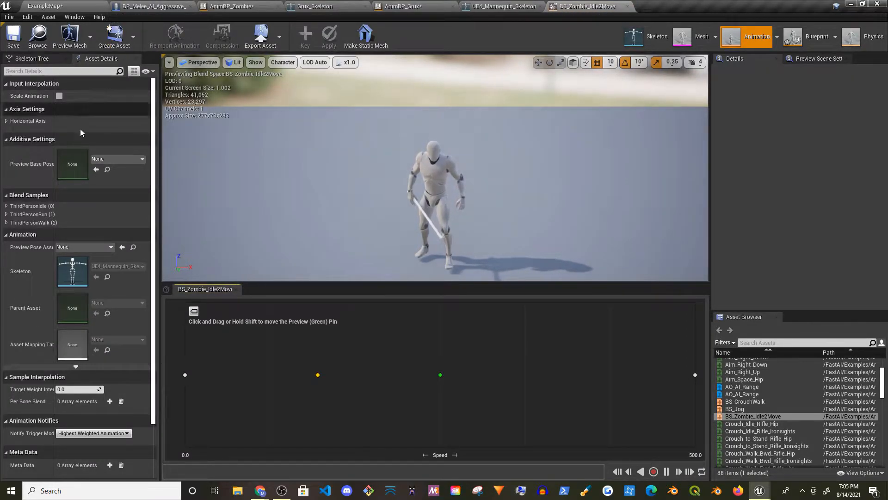
click(27, 120)
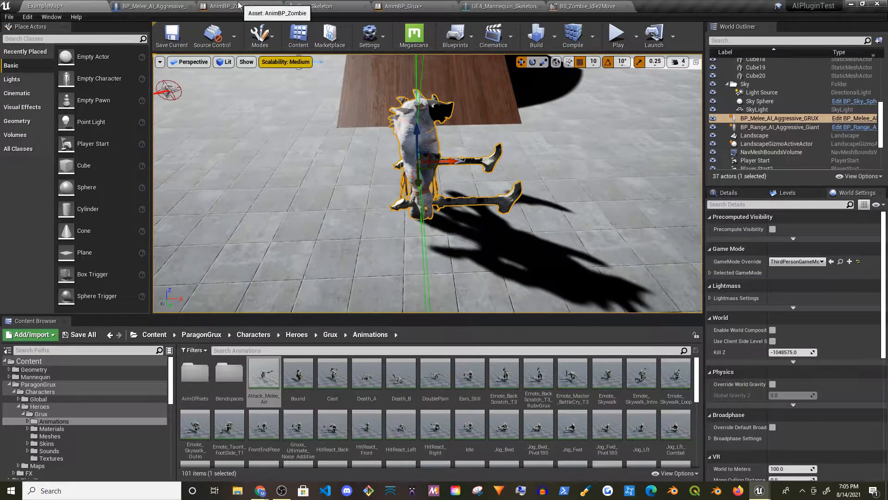
Step: Close the AnimBP_Zombie animation blueprint
click(257, 7)
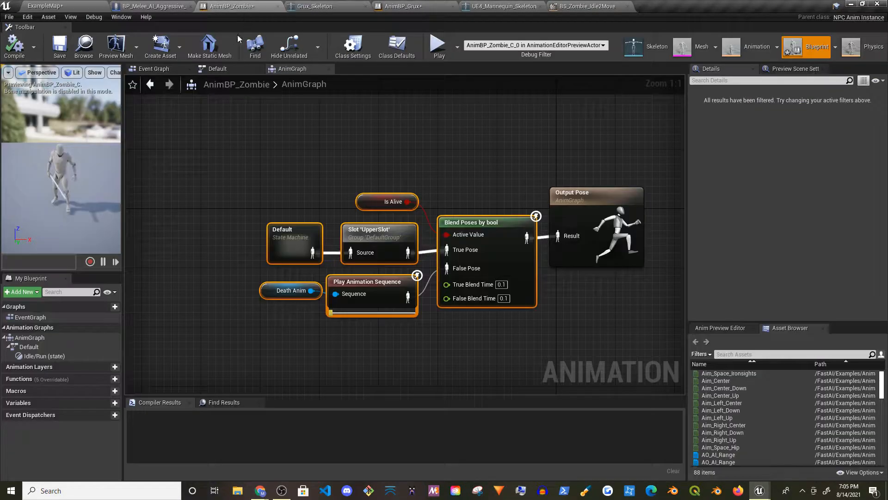
click(278, 7)
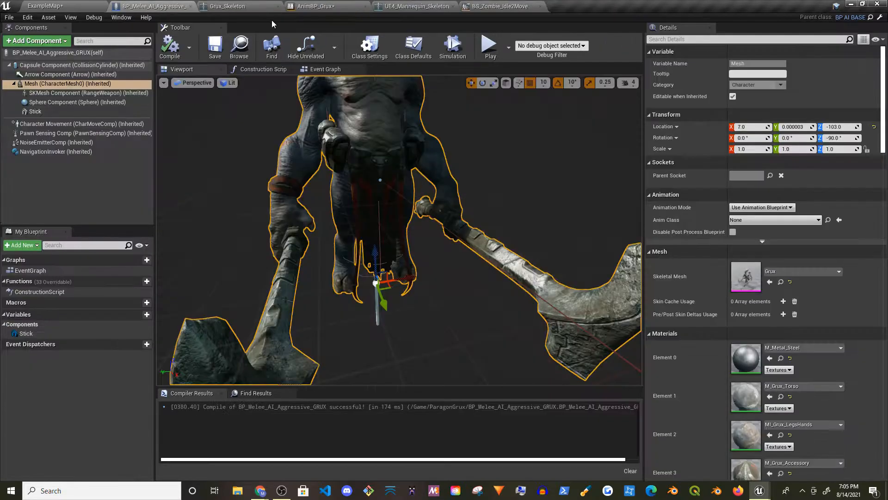
Step: Create a Blend Space 1D for the Grux skeleton in the ParagonGrux folder, name it BS_Grux_Moves, and open it
click(320, 7)
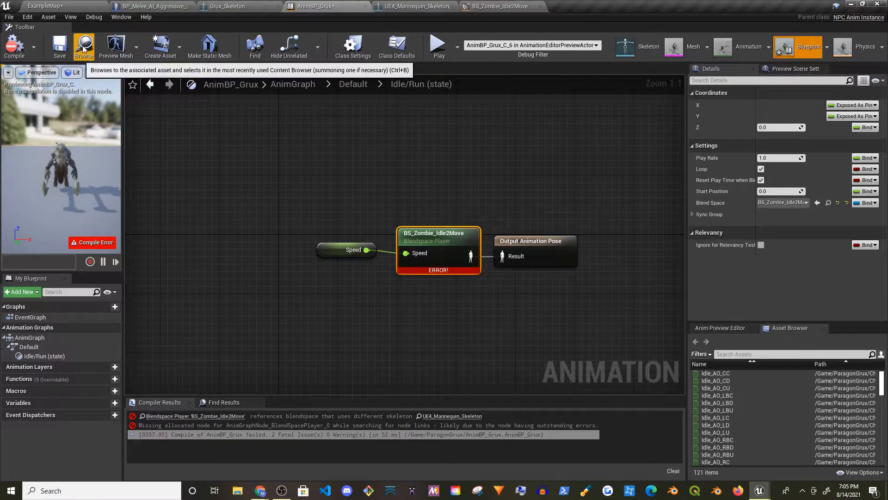
click(44, 6)
right_click(358, 410)
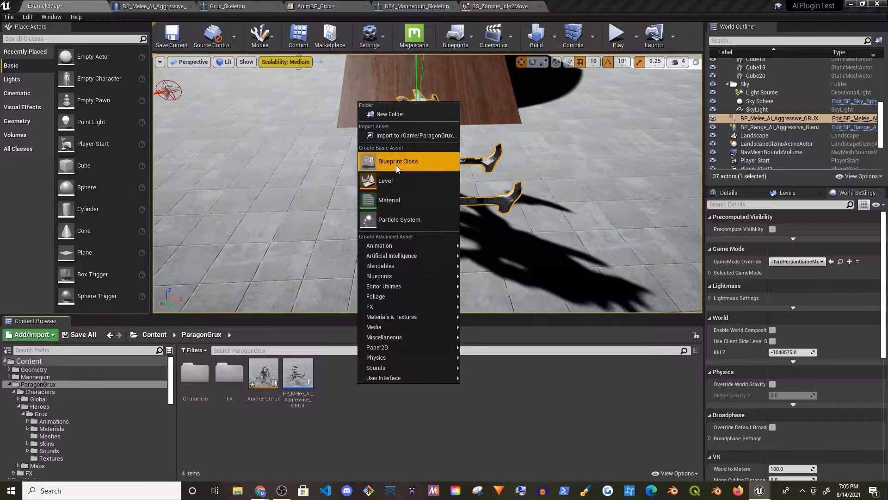
mouse_move(404, 245)
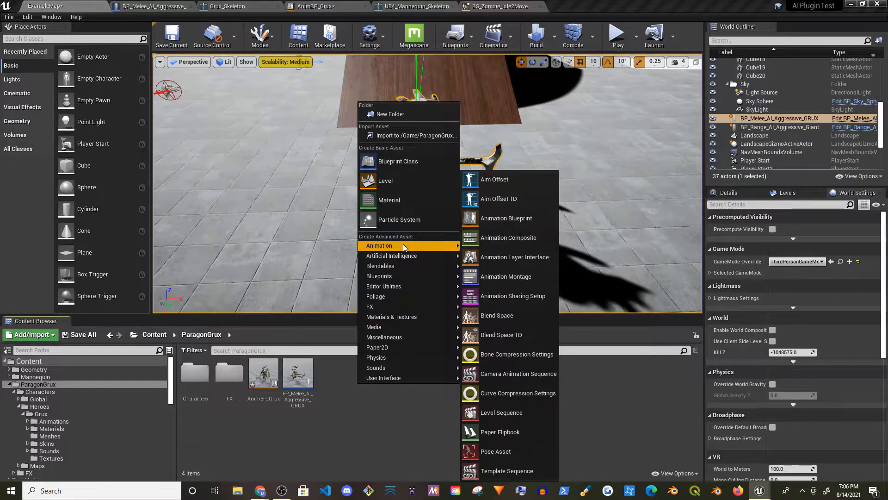
click(504, 334)
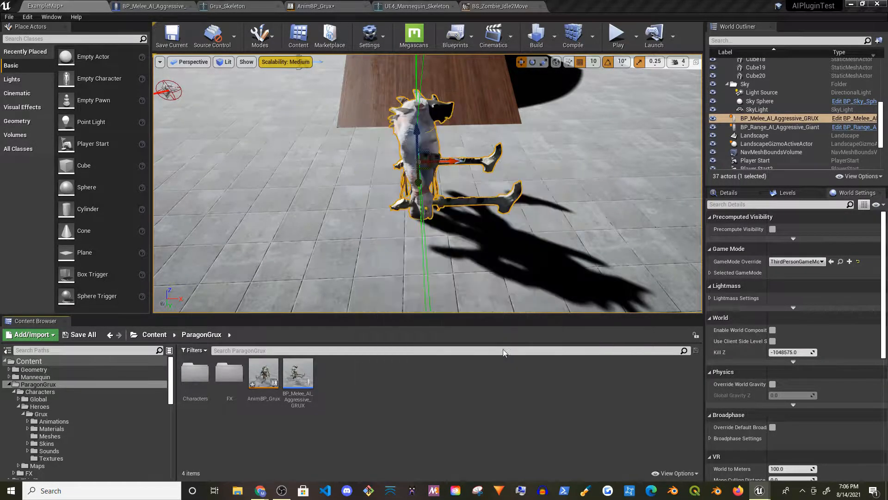
click(375, 138)
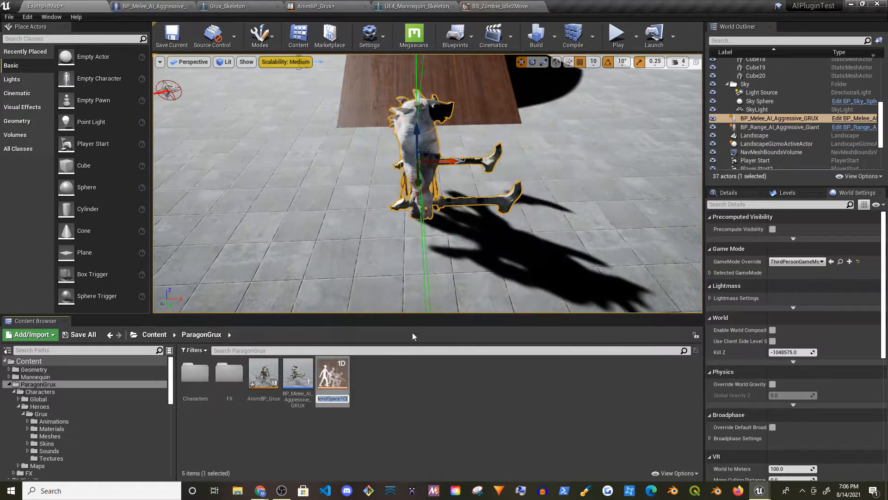
text(BS_Gru)
text(x_Move)
text(s)
key(Return)
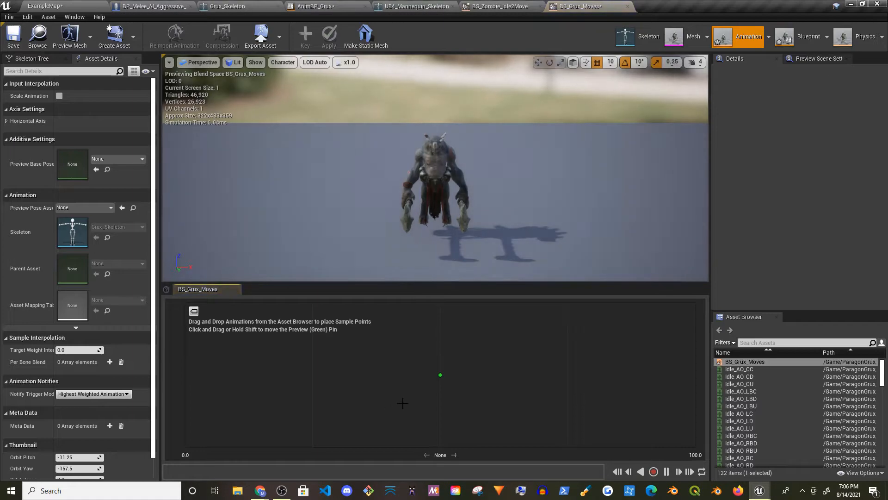
Step: Name the horizontal axis of BS_Grux_Moves Speed, as in BS_Zombie_Idle2Move, and set its maximum value to 700
click(515, 4)
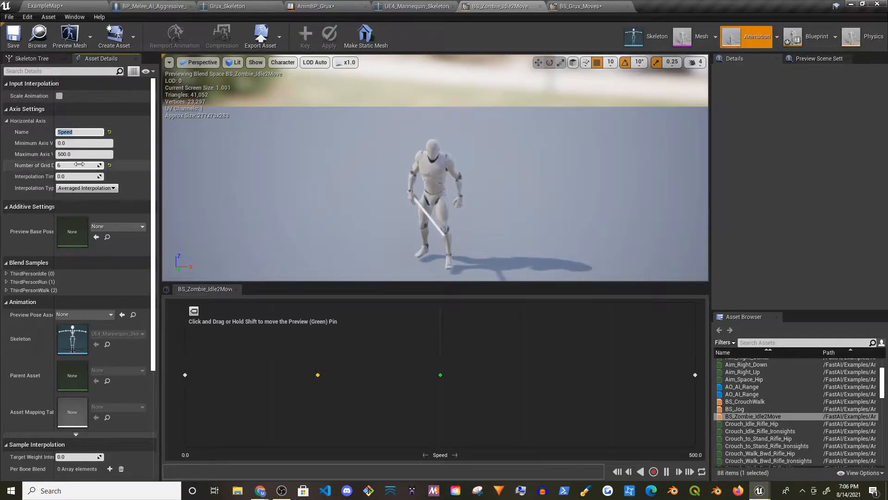
click(576, 6)
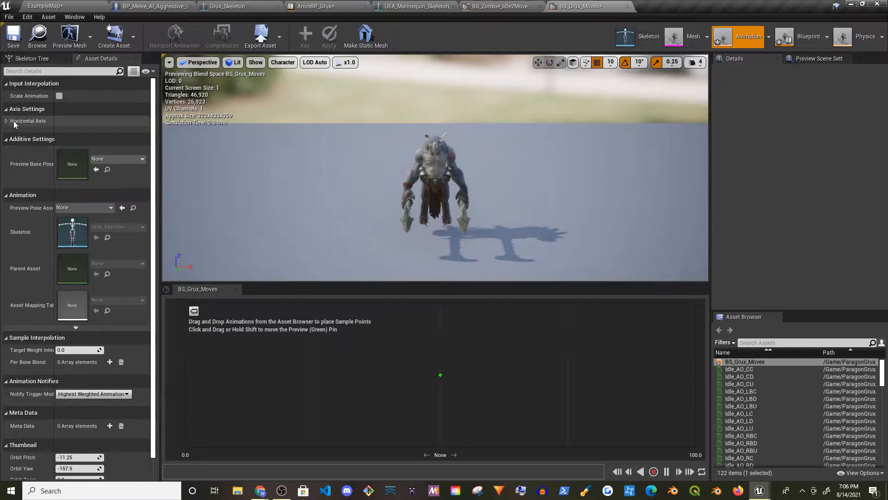
click(28, 120)
text(Speed)
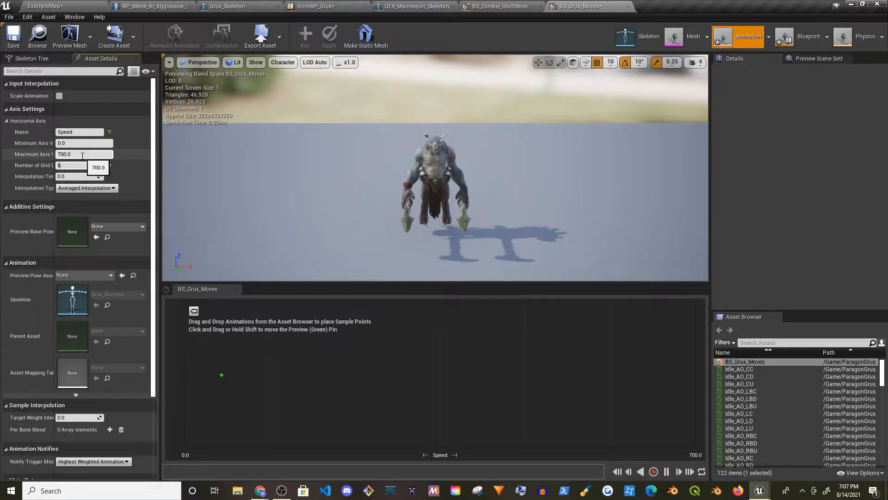
Step: Place the Idle animation at speed 0 and Run_Fwd samples at speeds 175 and 700 in BS_Grux_Moves
drag(729, 448, 186, 375)
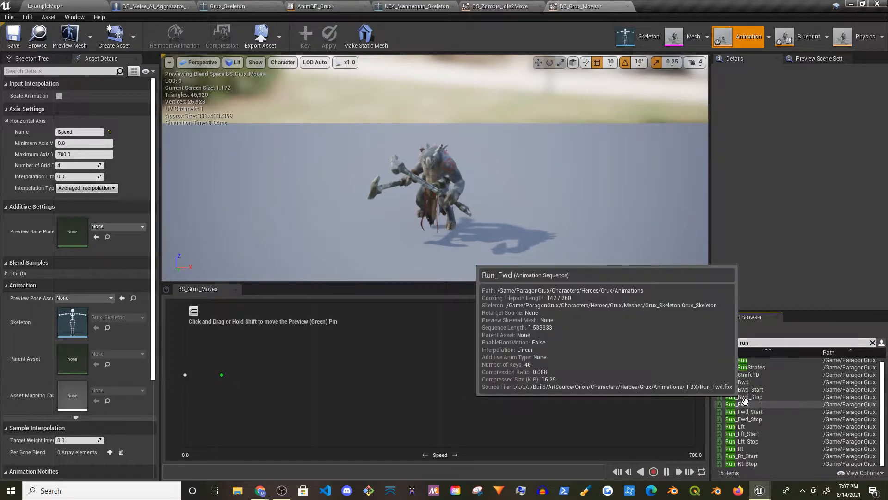
drag(740, 405, 342, 377)
drag(740, 402, 695, 375)
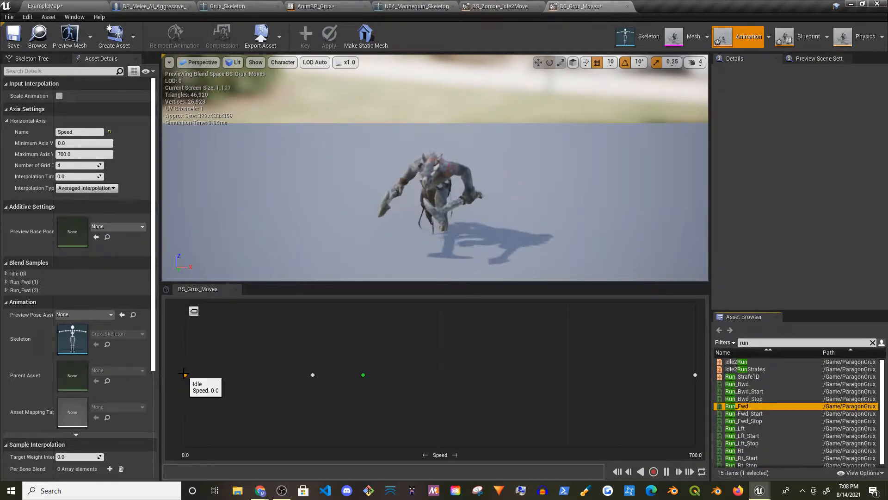
Step: Turn off grid snapping for the middle Run_Fwd sample and set its speed to 200
right_click(313, 374)
click(373, 427)
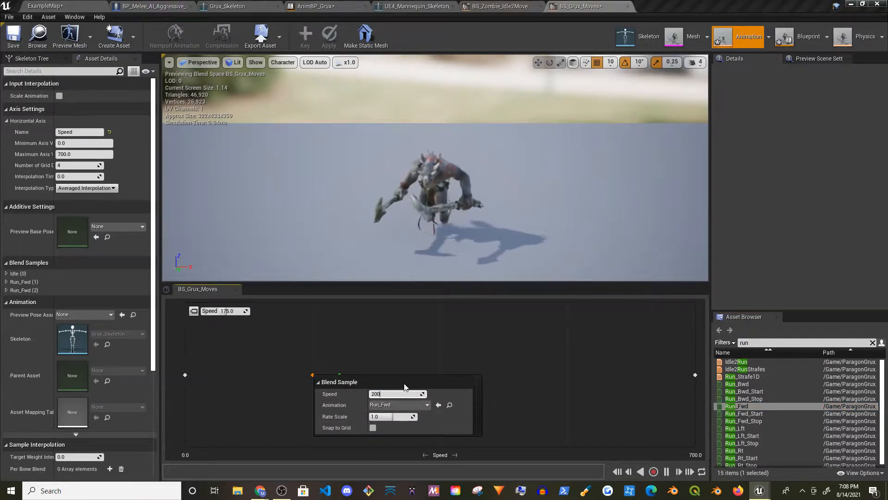
click(775, 284)
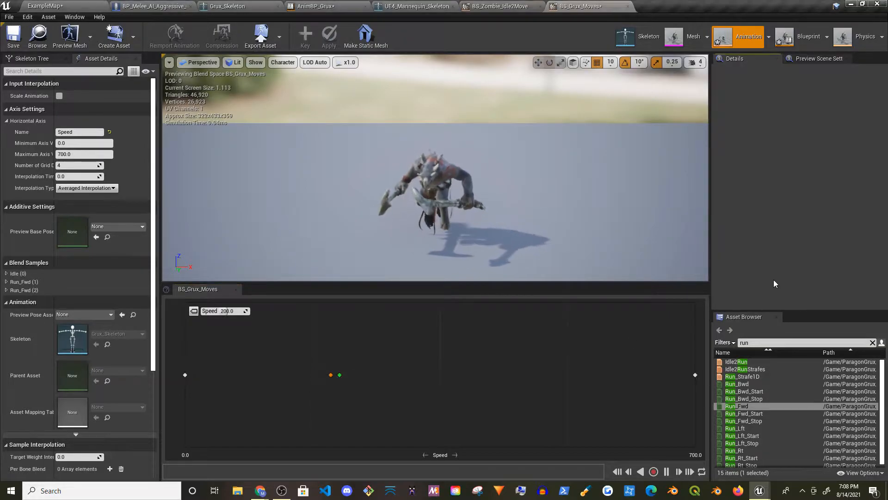
Step: Locate the Run_Fwd animation in the Grux Animations folder and duplicate it as Run_Fwd_Walk
double_click(331, 373)
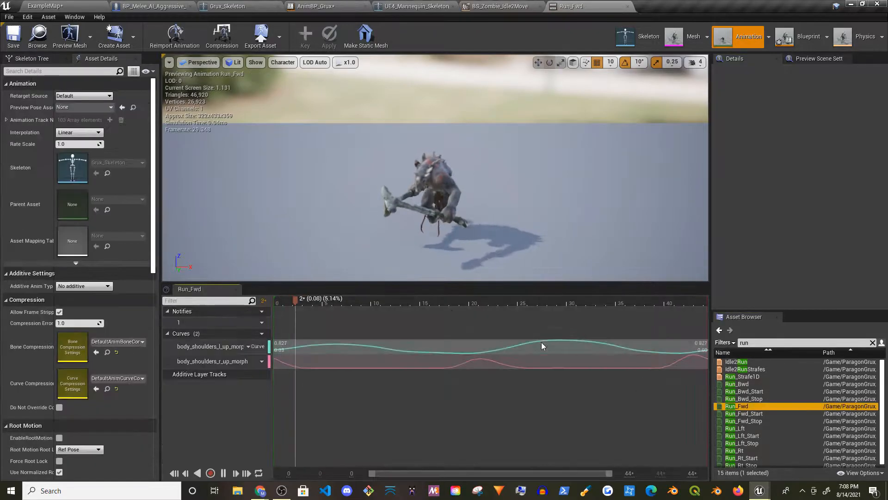
click(37, 35)
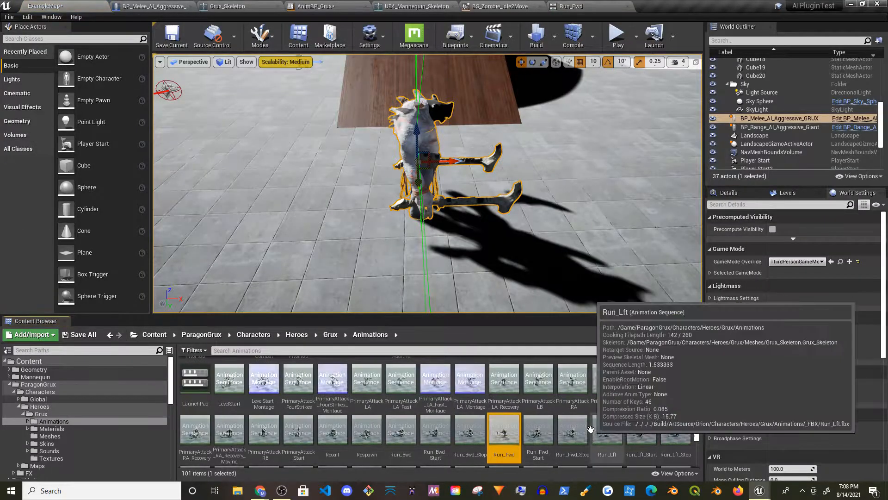
key(ctrl+w)
text(Run_Fwd_Walk)
key(Return)
Step: Open Run_Fwd_Walk, set its rate scale to 0.5, and save the animation
double_click(607, 430)
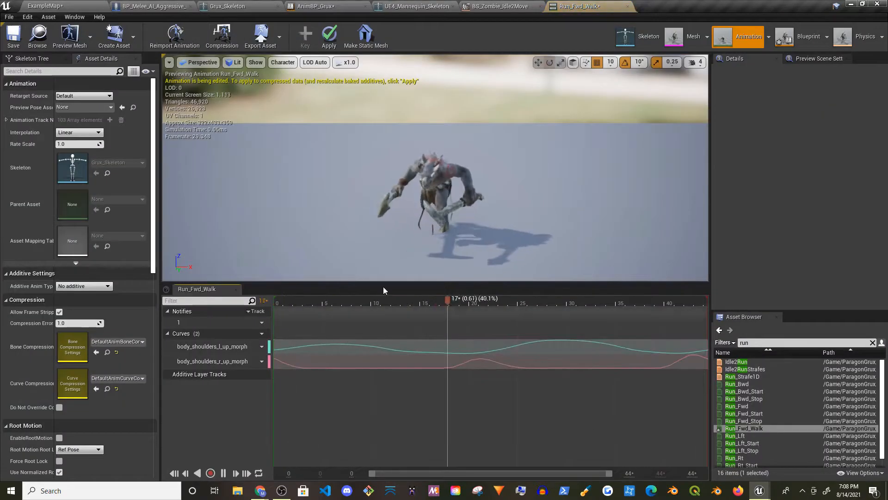
click(74, 144)
text(0.5)
key(Return)
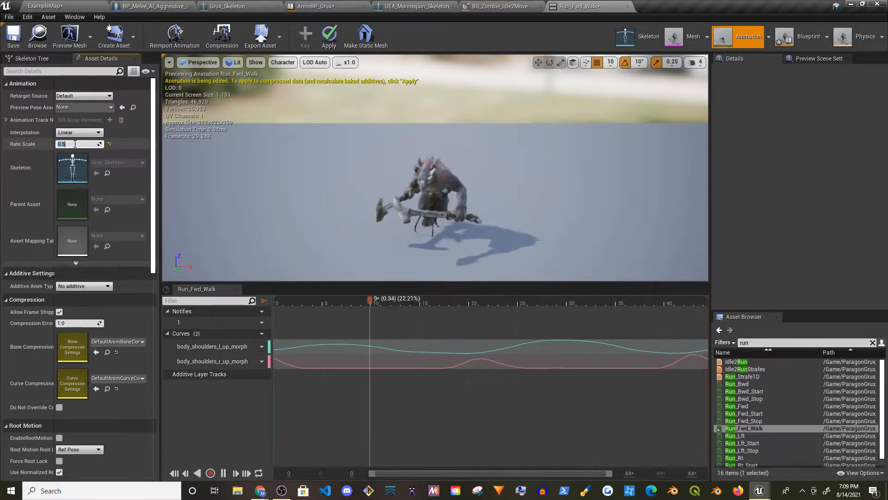
Step: Add Run_Fwd_Walk to BS_Grux_Moves as a sample at speed 175 and delete the Run_Fwd sample at speed 200
click(45, 6)
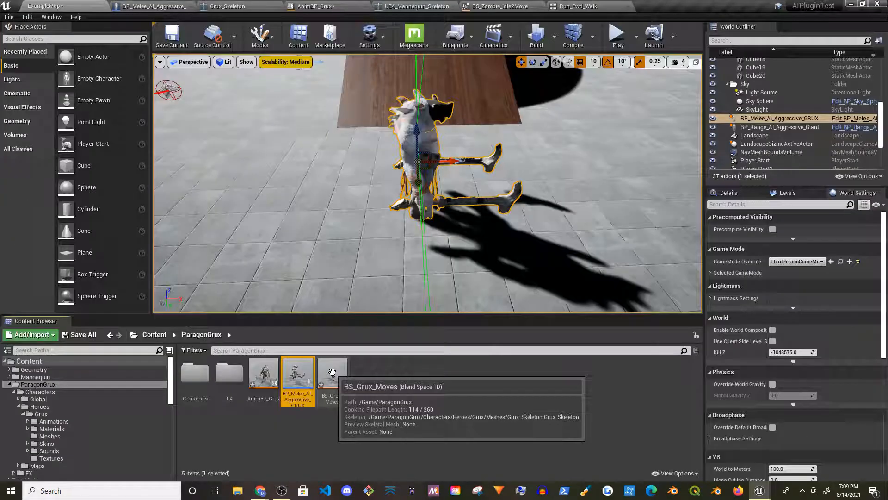
double_click(300, 377)
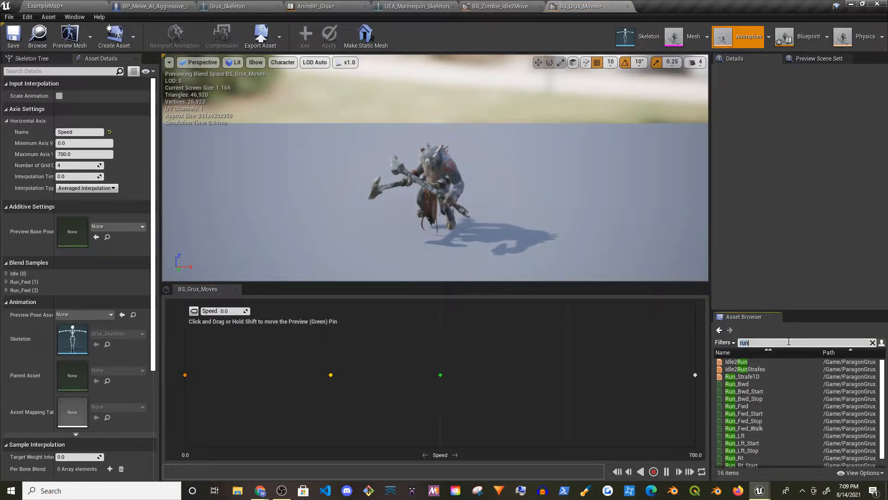
drag(440, 375, 574, 374)
drag(744, 392, 337, 389)
right_click(331, 375)
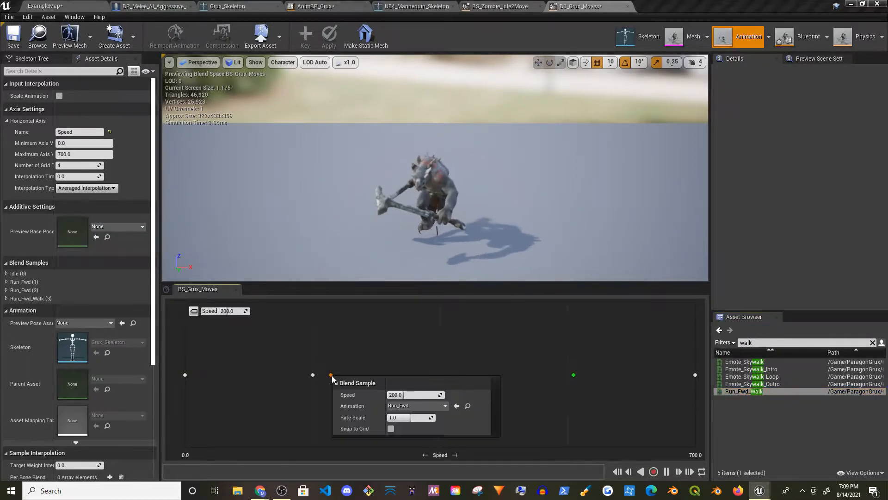
click(331, 375)
key(Delete)
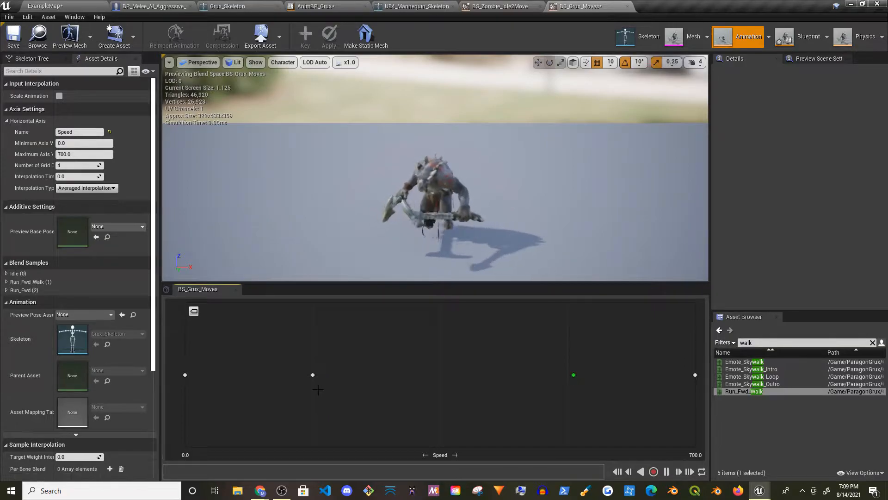
Step: Turn off grid snapping for the Run_Fwd_Walk sample, adjust its speed, and save BS_Grux_Moves
right_click(313, 374)
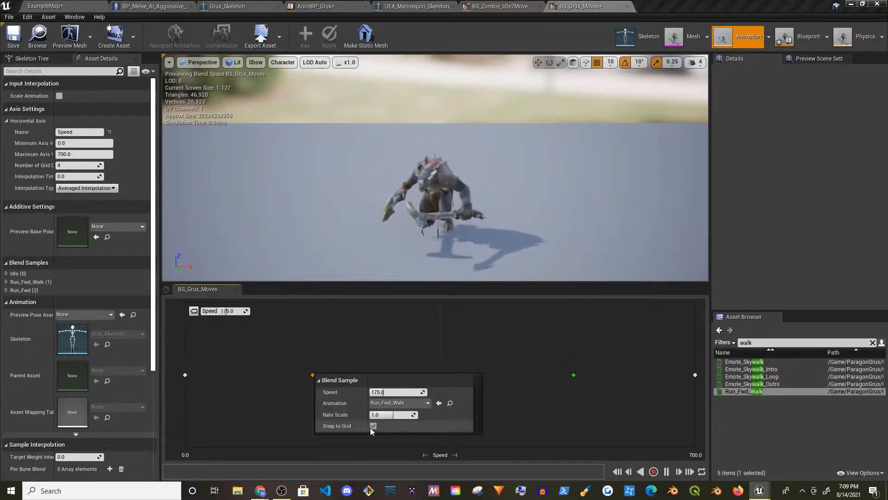
click(373, 426)
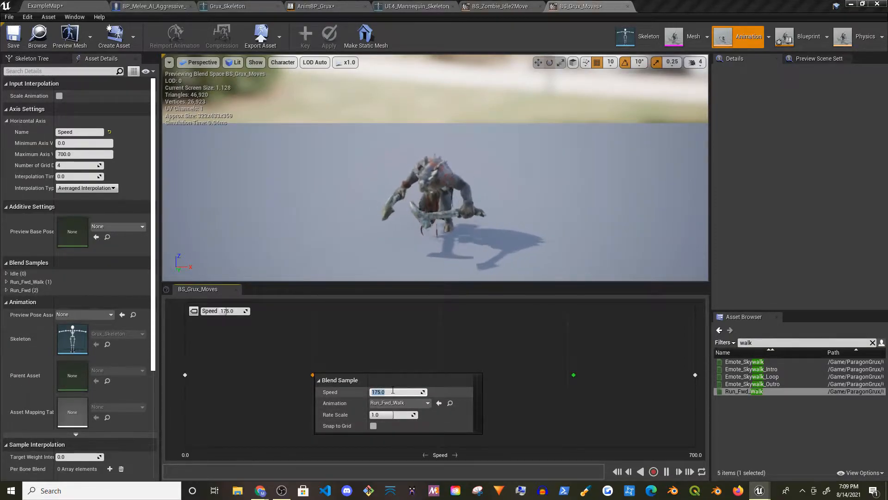
click(479, 354)
key(ctrl+s)
Step: Replace BS_Zombie_Idle2Move in AnimBP_Grux's Idle/Run state with BS_Grux_Moves, wired from Speed to the output pose, and compile and save
click(39, 37)
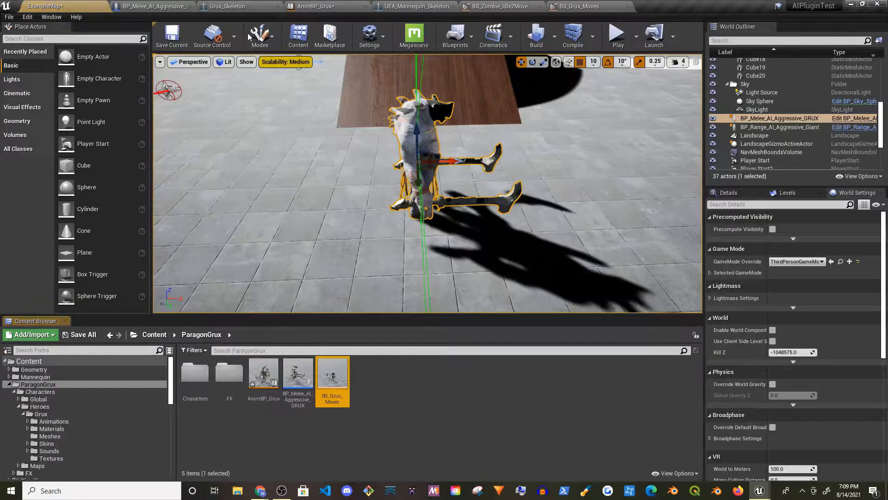
click(339, 7)
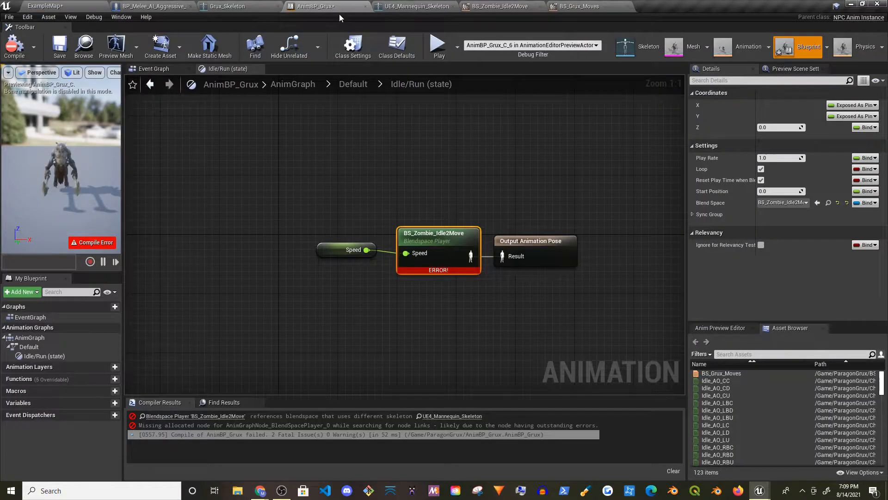
click(86, 4)
drag(332, 376, 502, 256)
drag(366, 249, 439, 231)
click(430, 245)
key(Delete)
key(F7)
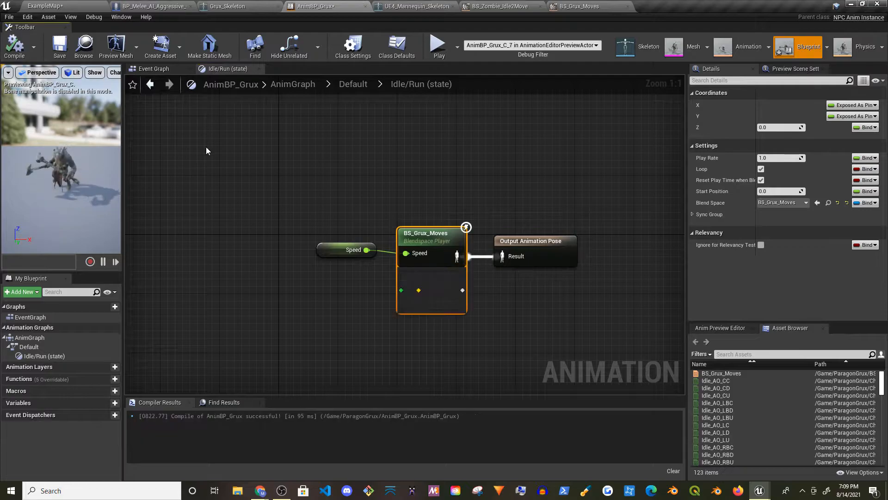
click(61, 46)
Step: Assign AnimBP_Grux as the Anim Class of the Mesh component in BP_Melee_AI_Aggressive_GRUX
click(45, 6)
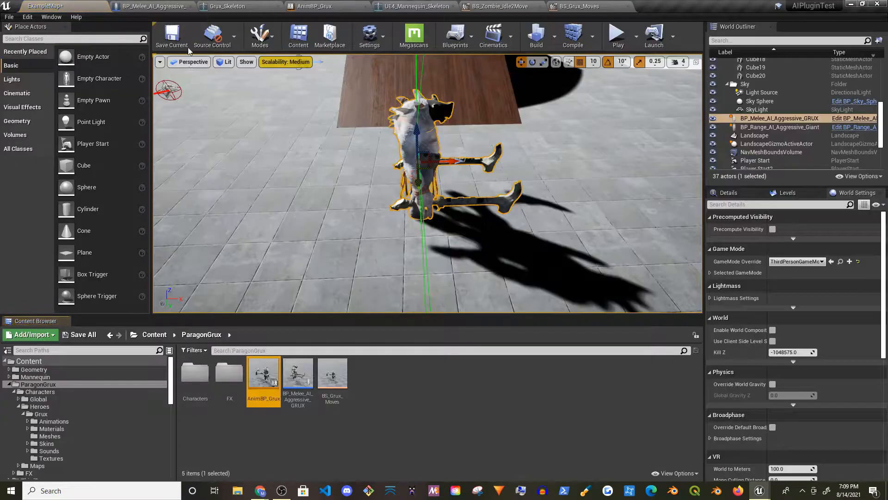
click(164, 6)
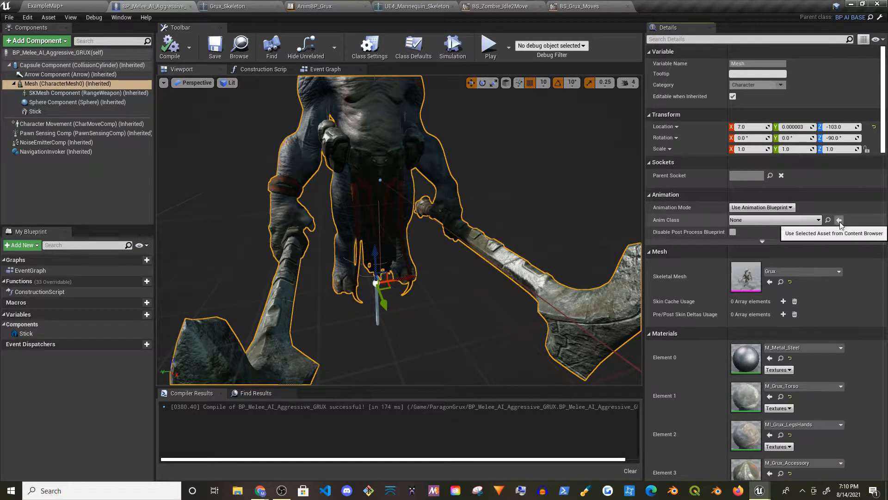
Step: Add a socket to the hand_l bone in Grux_Skeleton and name it Left_Start_Point
click(226, 6)
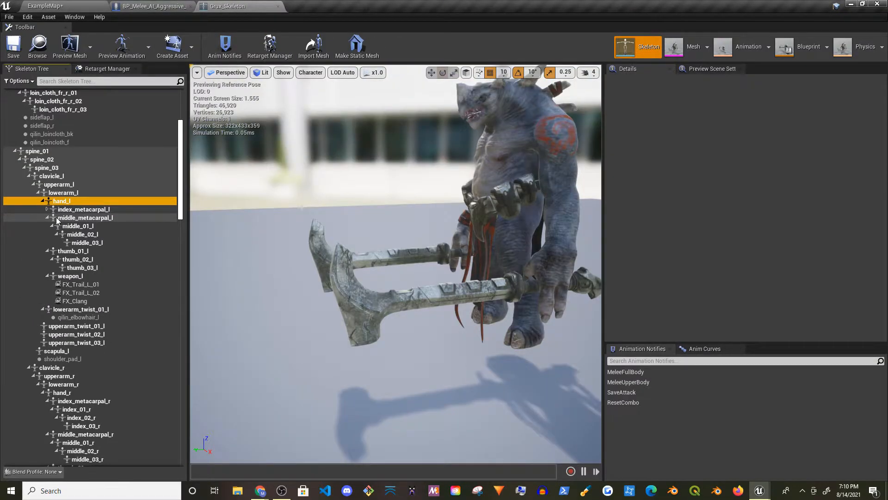
click(47, 217)
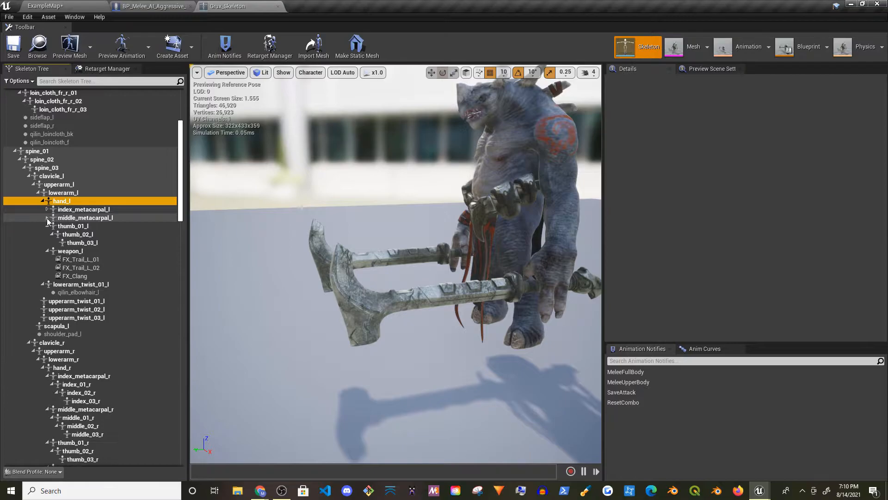
click(59, 184)
click(61, 201)
right_click(62, 202)
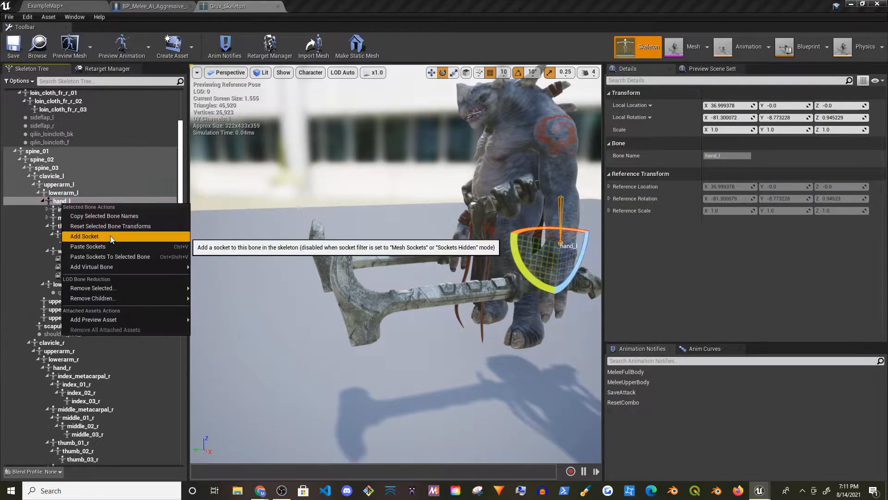
click(110, 235)
click(85, 335)
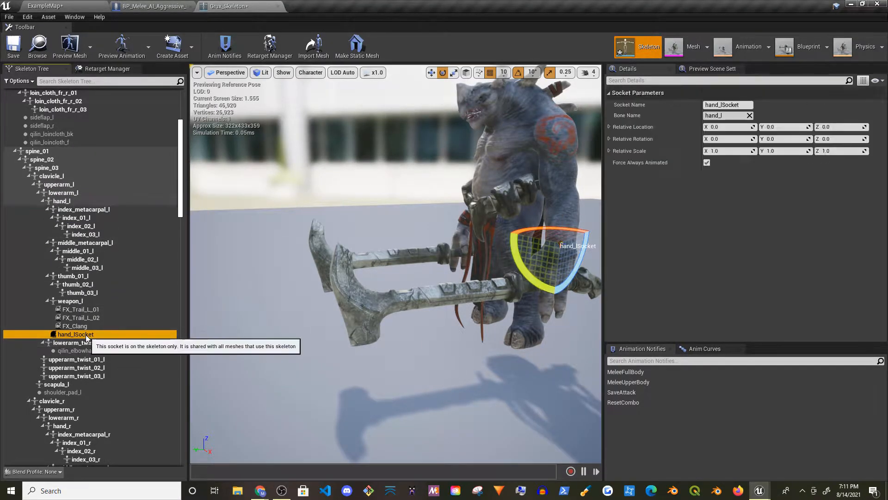
click(75, 334)
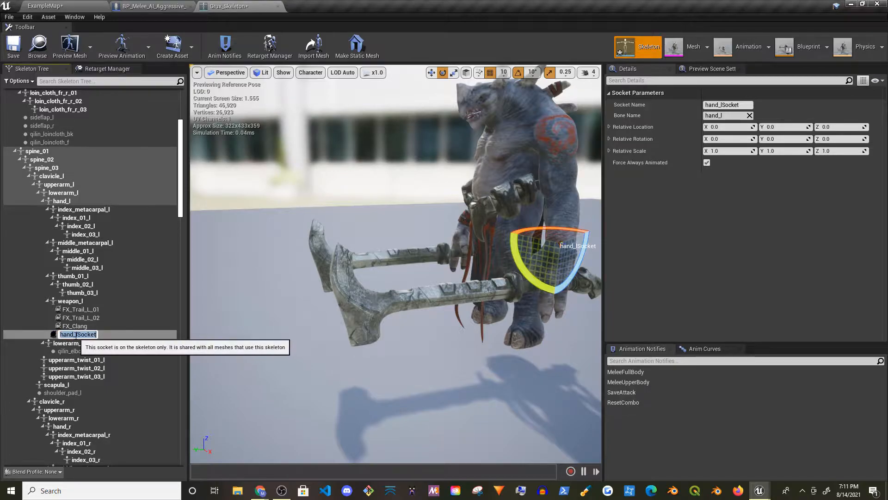
text(Left_Start_Point)
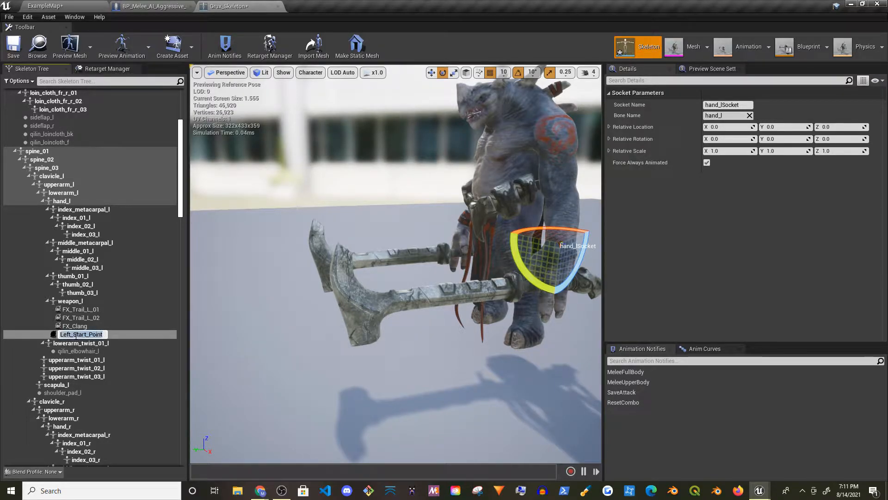
key(Return)
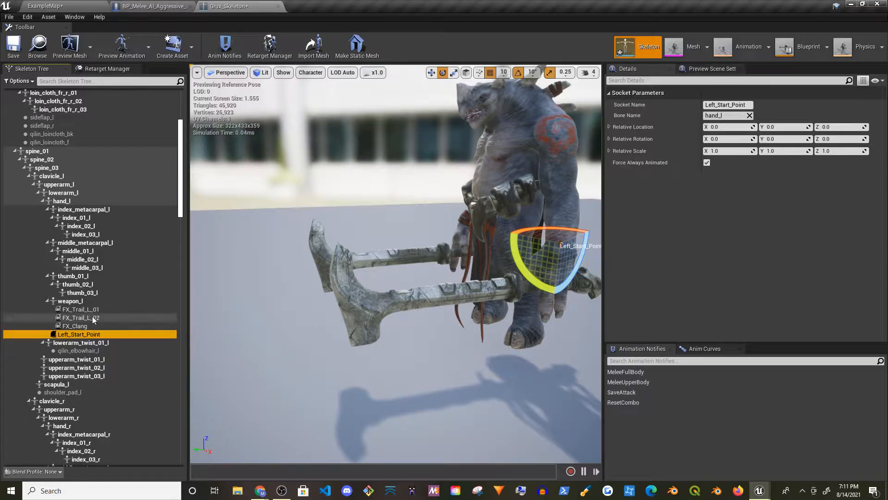
Step: Duplicate the Left_Start_Point socket on the hand_l bone and rename the copy Left_End_Point
right_click(87, 334)
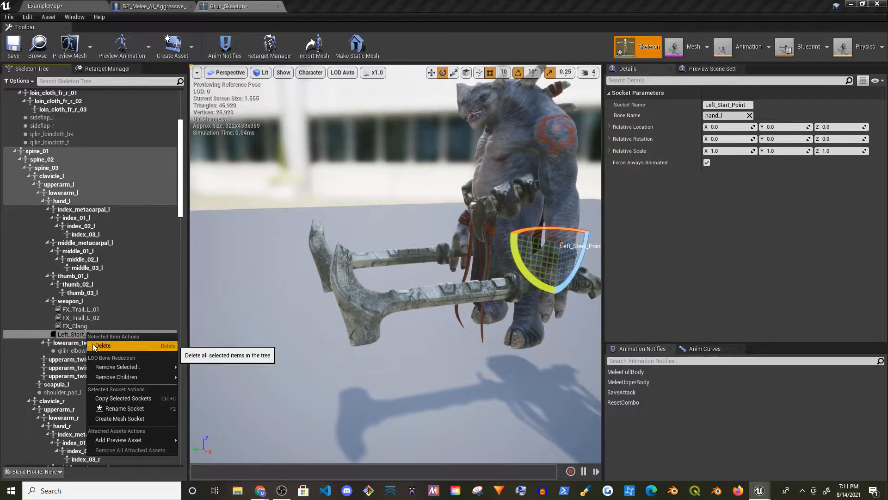
click(110, 397)
right_click(67, 202)
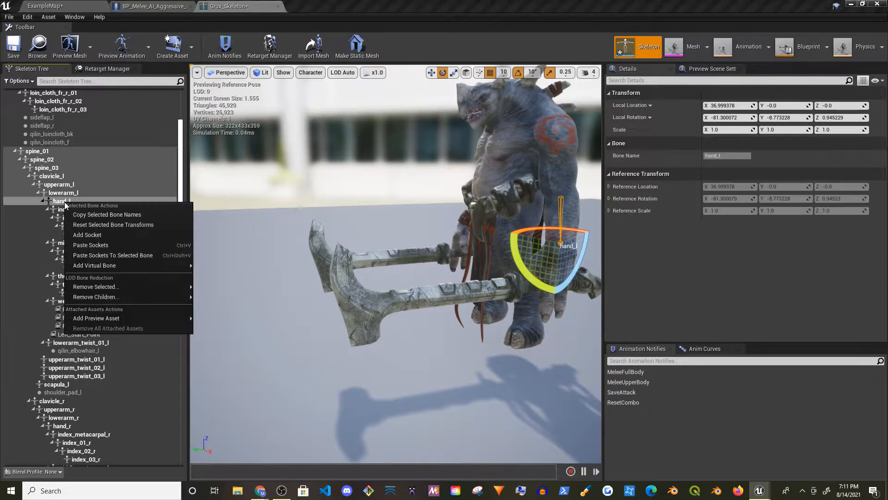
click(87, 254)
click(81, 342)
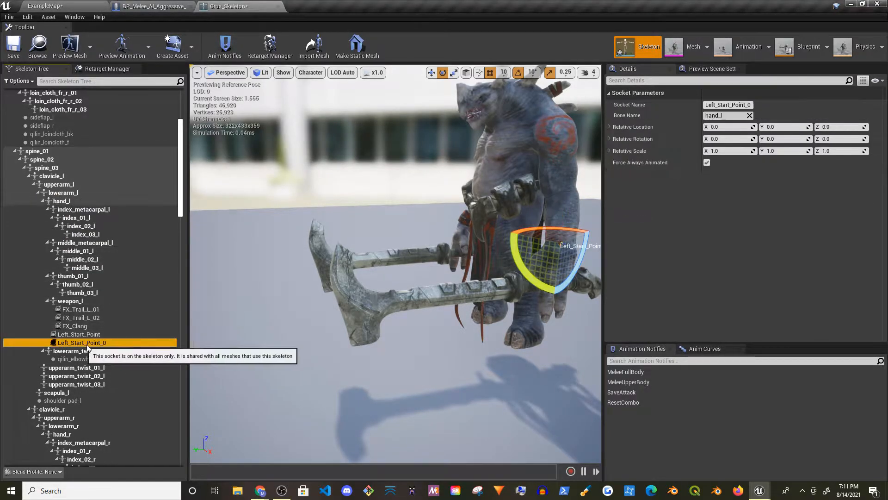
click(81, 343)
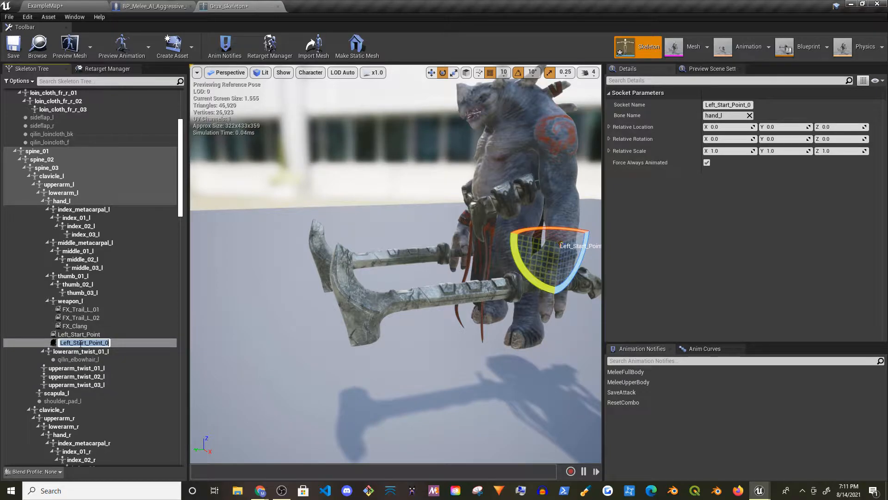
click(77, 344)
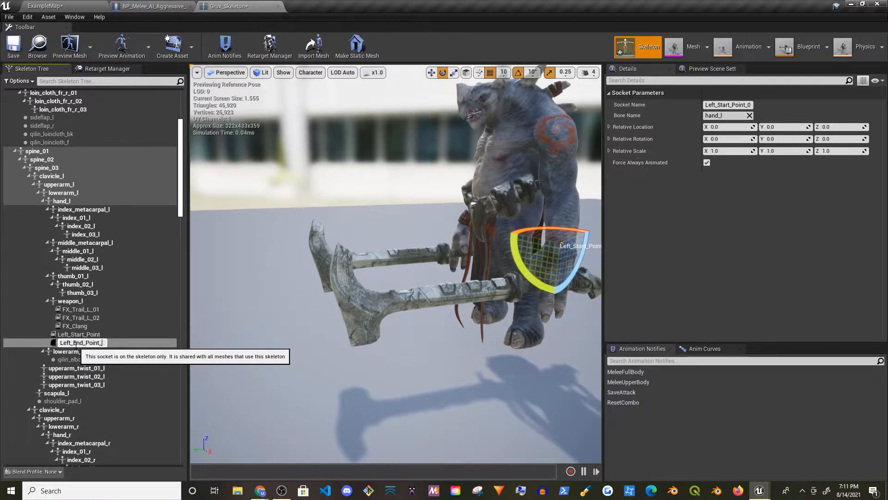
key(Return)
Step: Place Left_Start_Point at the left weapon's grip, about (37.3, -8.5, -22.6), and Left_End_Point at its blade tip, about (48.9, 24.4, -151.8)
click(78, 334)
key(f)
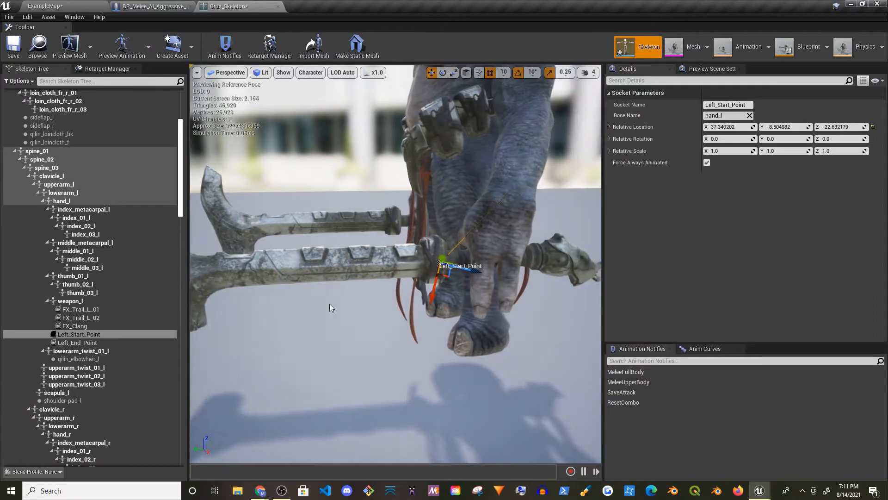
drag(457, 263, 365, 271)
drag(532, 245, 306, 240)
drag(257, 262, 215, 265)
click(77, 342)
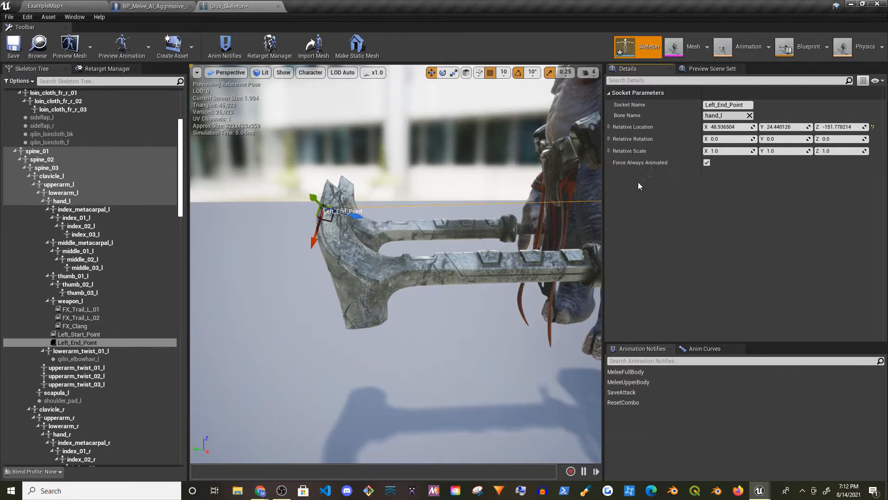
click(74, 341)
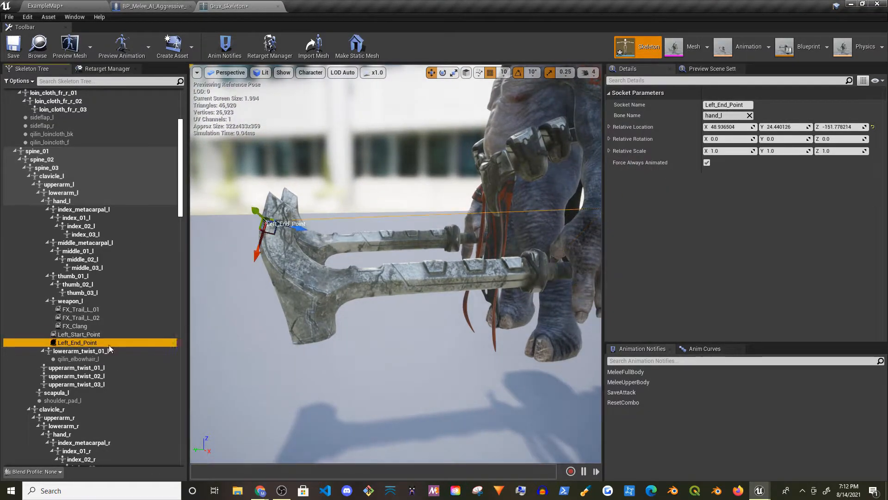
mouse_move(276, 278)
right_down()
mouse_move(288, 258)
mouse_move(263, 284)
mouse_move(291, 273)
mouse_move(284, 277)
right_up()
scroll(441, 298, down, 5)
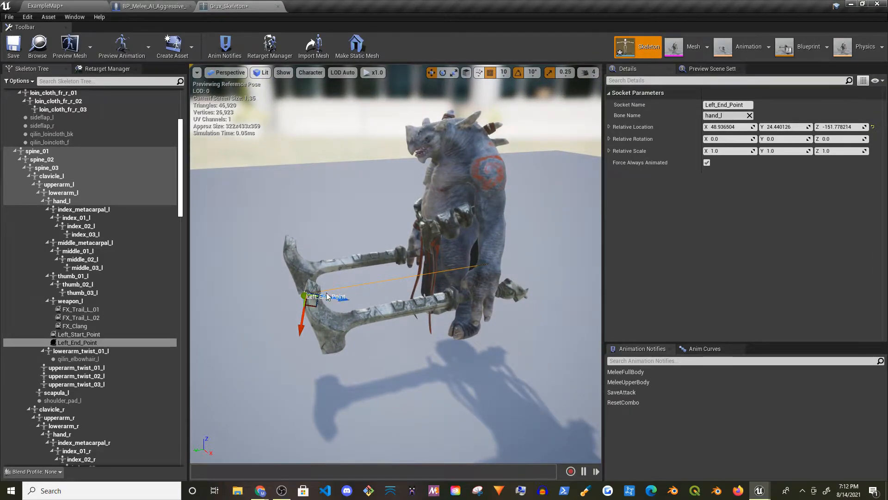
Step: Copy the Left_Start_Point and Left_End_Point sockets together and paste them onto the hand_r bone
click(81, 334)
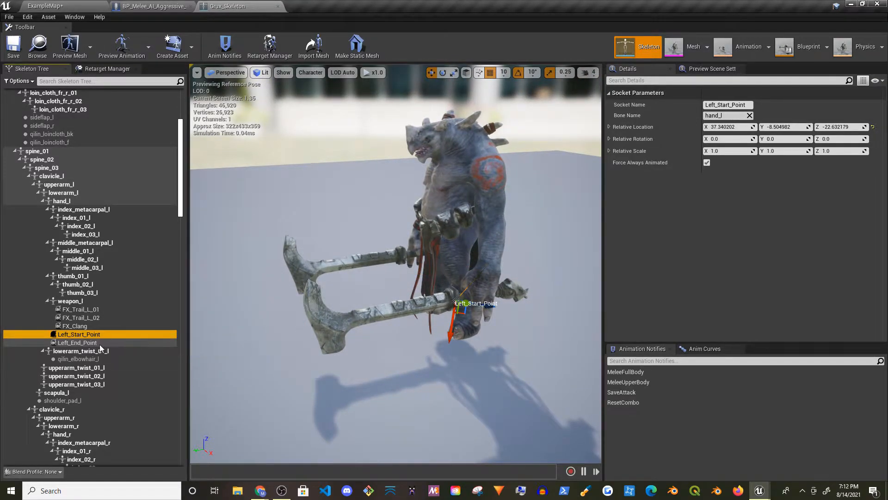
ctrl+click(91, 343)
right_click(88, 343)
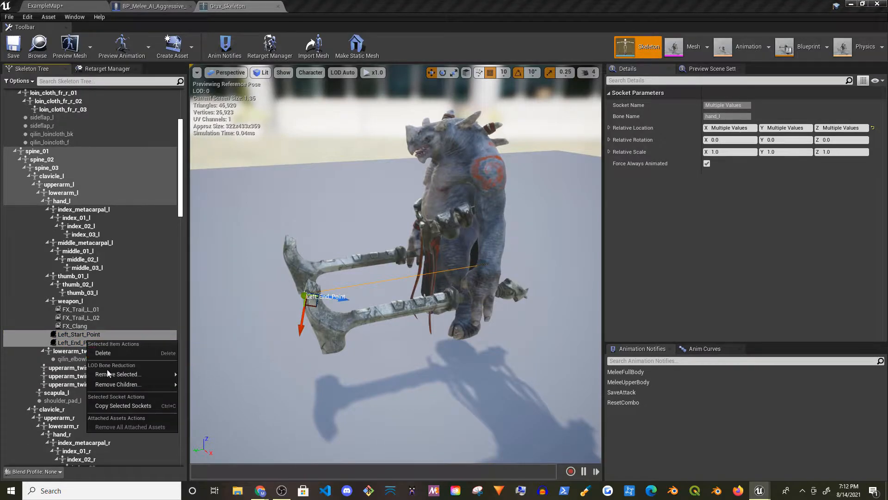
click(118, 406)
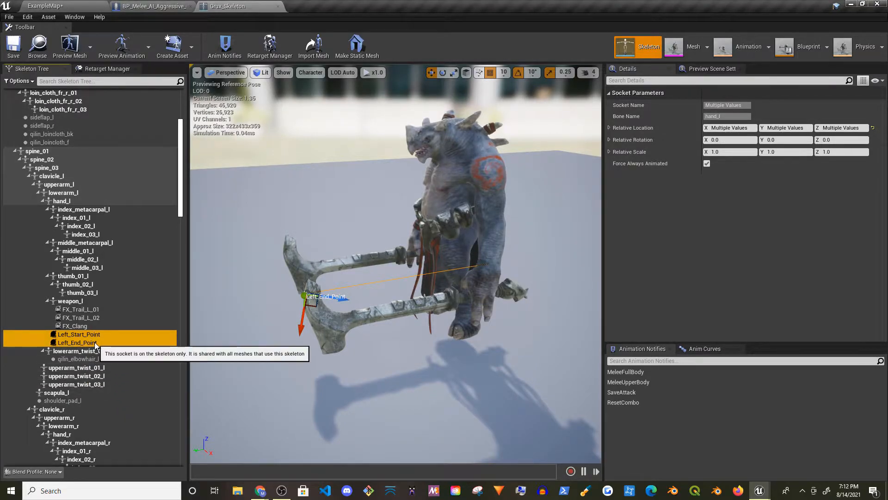
scroll(113, 263, down, 5)
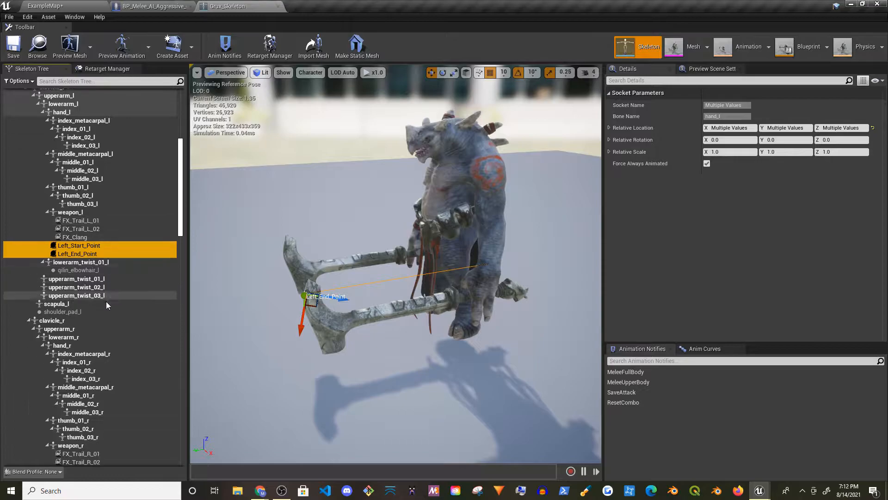
click(62, 347)
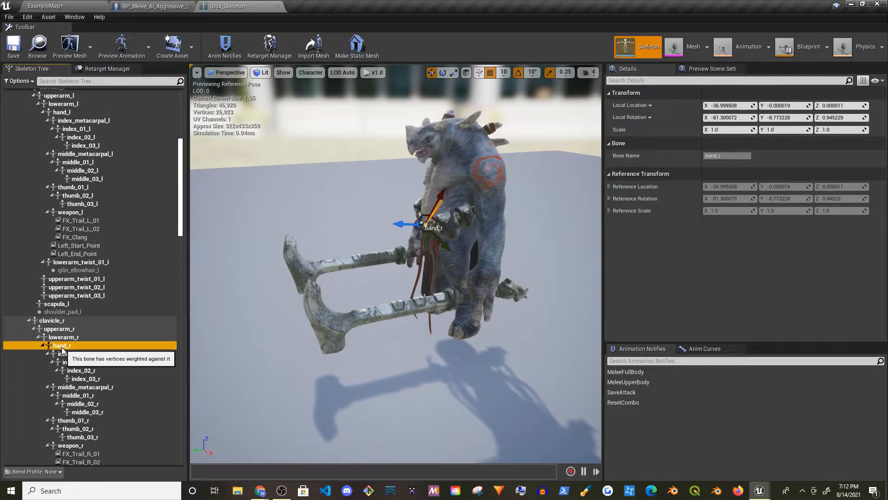
right_click(62, 350)
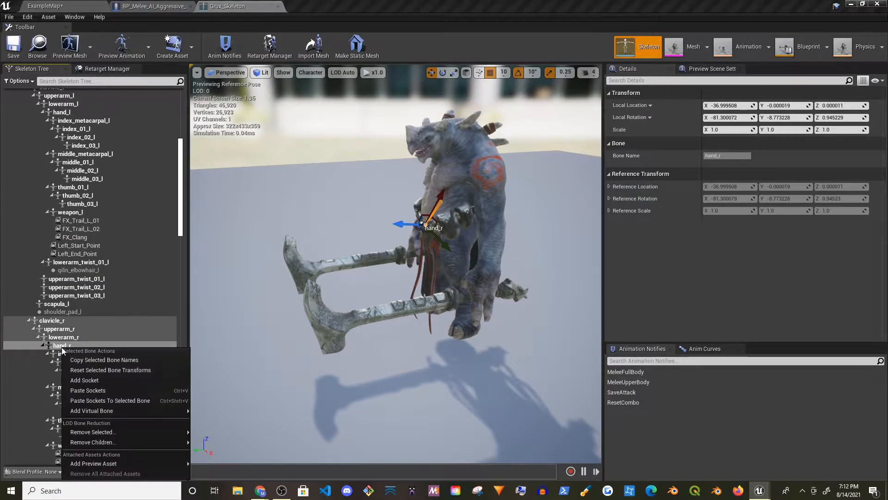
click(131, 401)
Step: Rename the two pasted hand_r sockets Right_Start_Point and Right_End_Point
scroll(135, 289, down, 5)
click(81, 360)
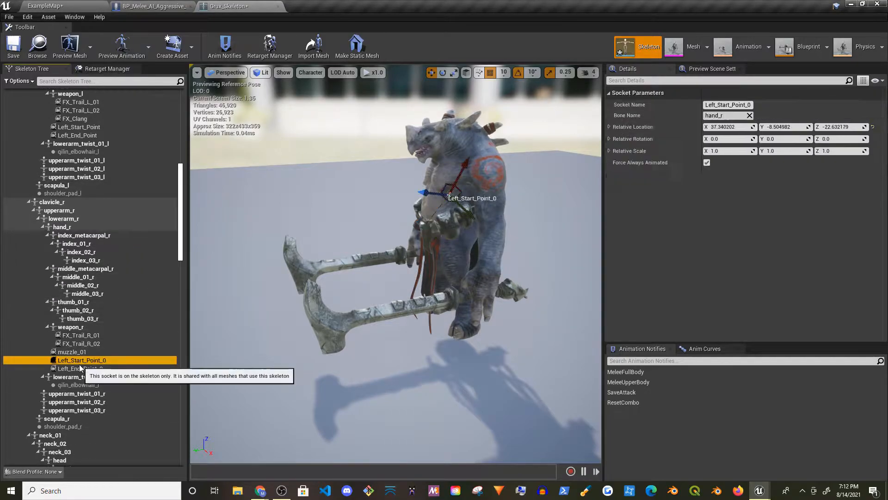
double_click(76, 360)
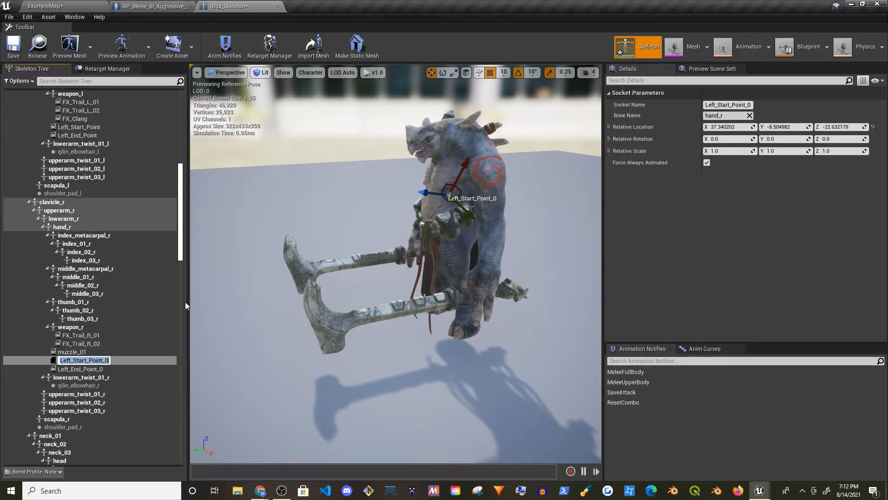
key(Left)
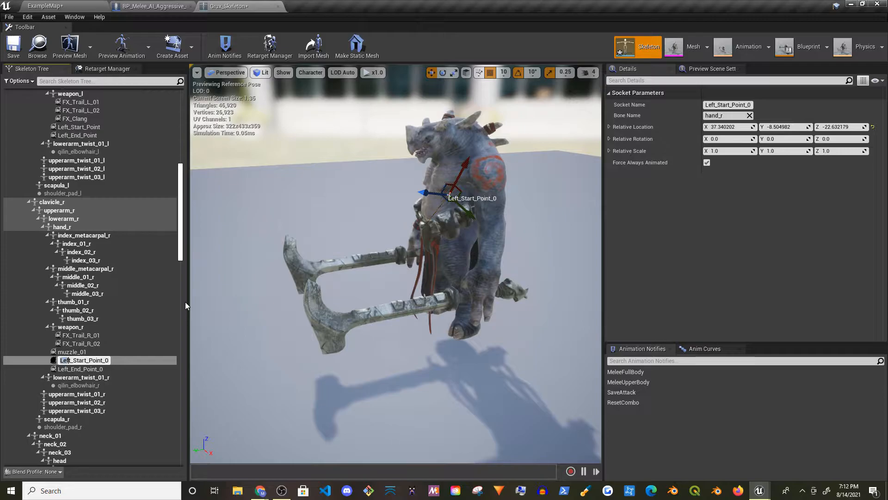
text(Right)
key(BackSpace)
key(BackSpace)
key(Return)
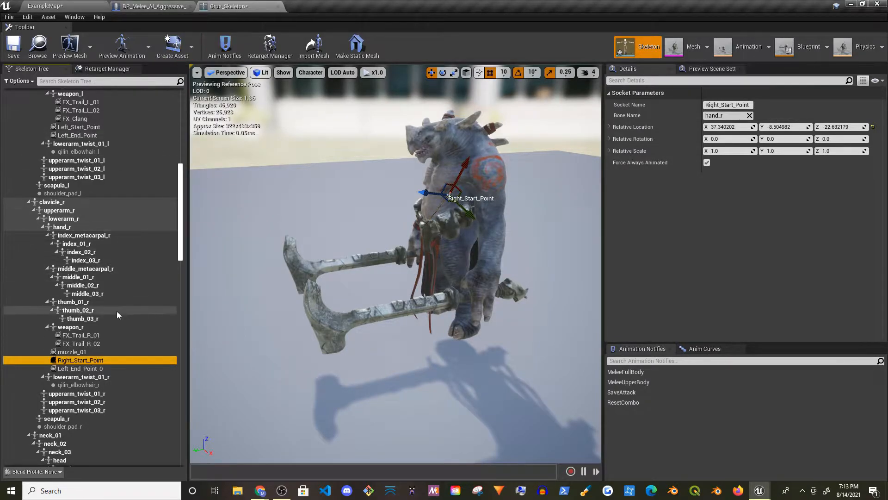
click(74, 369)
click(71, 369)
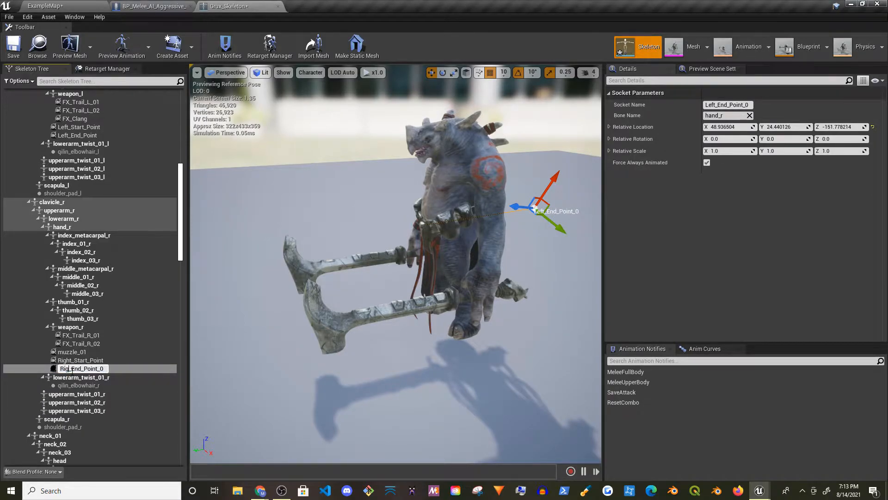
key(Return)
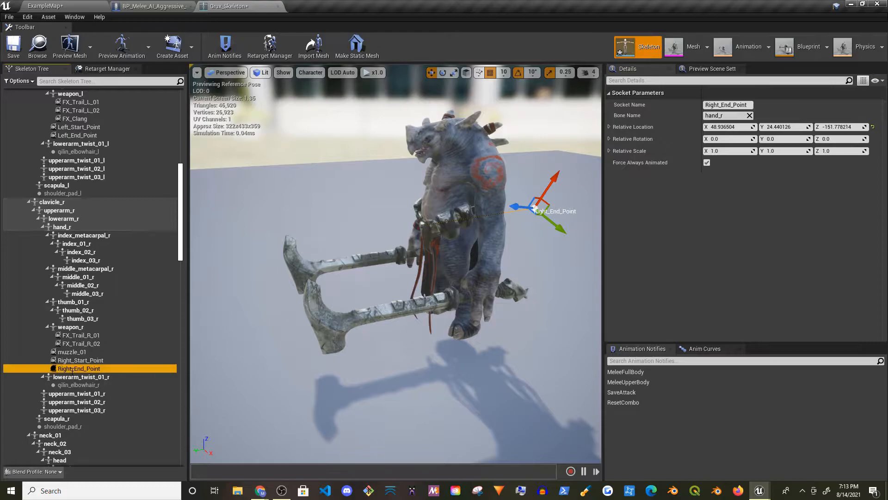
Step: Move the hand_r sockets onto the right weapon, with Right_End_Point at -48.936504, -24.440126, 151.778214, and save the skeleton
click(74, 360)
key(f)
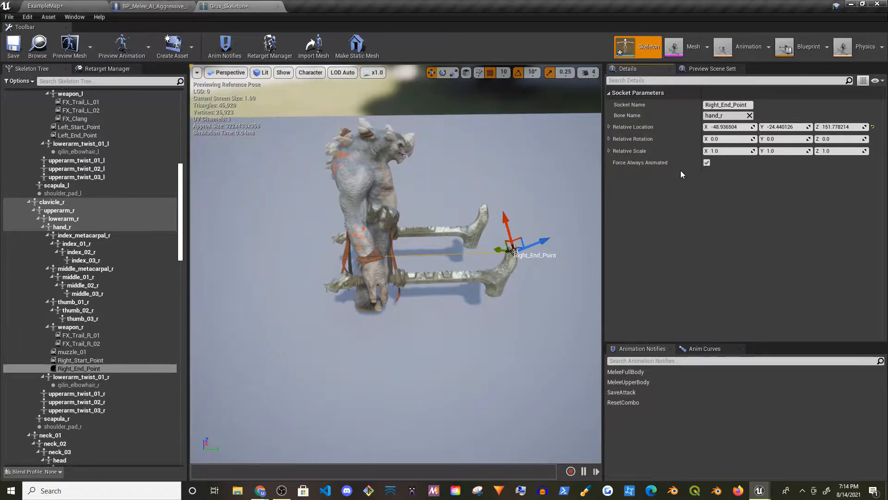
key(f)
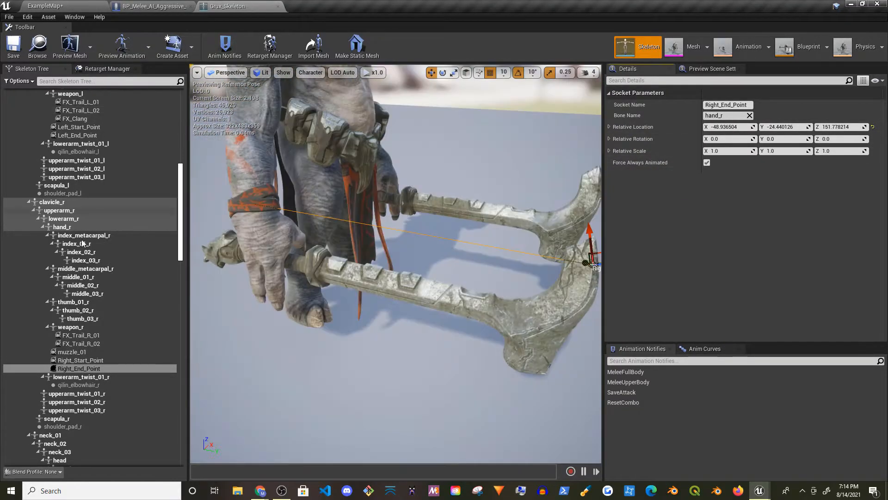
Step: Search the FastAI Content assets of the level's project for "damage" to find the deal-damage anim notify blueprints
click(83, 4)
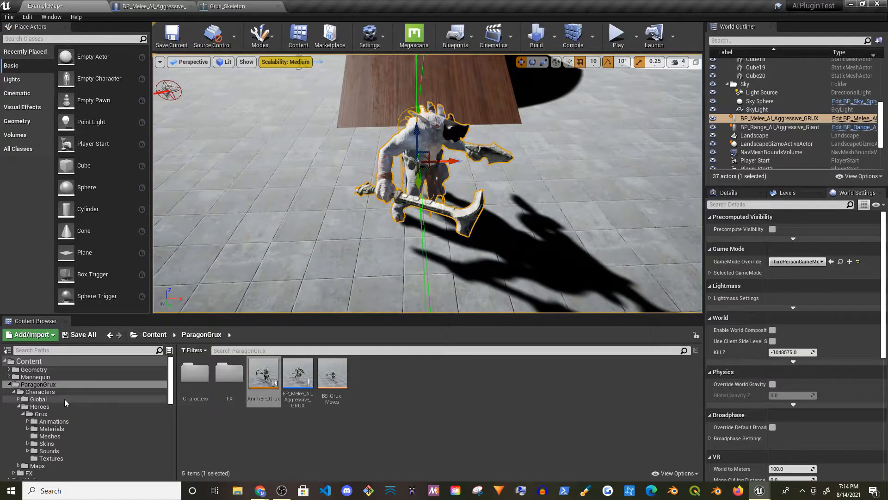
scroll(65, 383, down, 5)
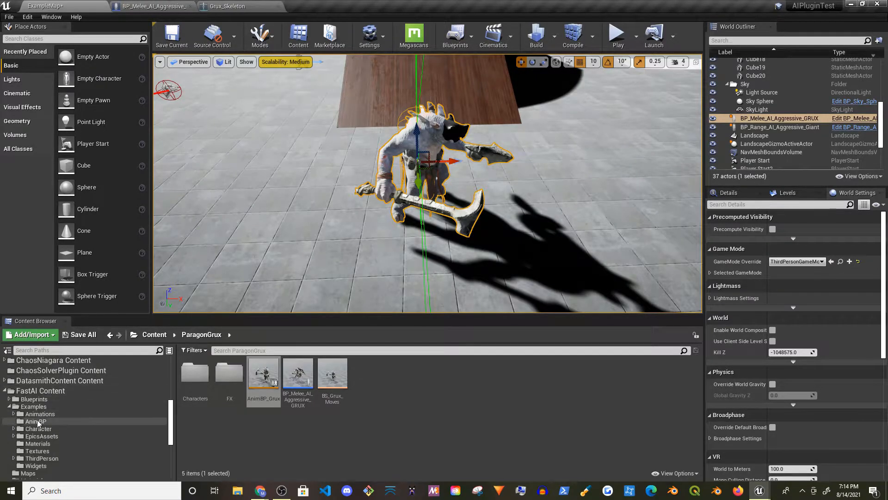
click(51, 391)
click(264, 350)
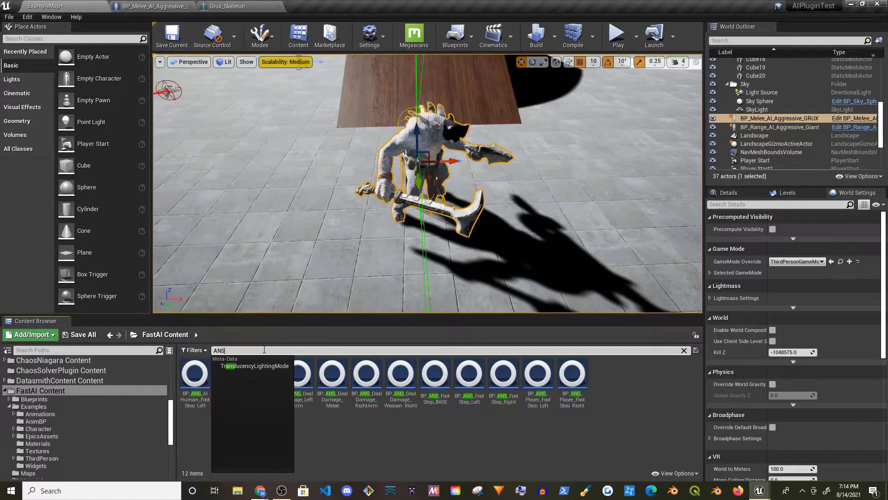
text(ANS_Dama)
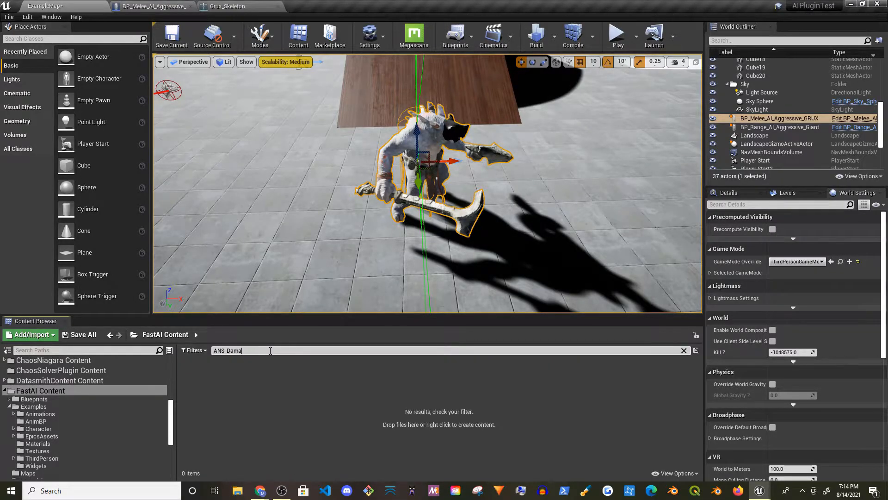
text(e)
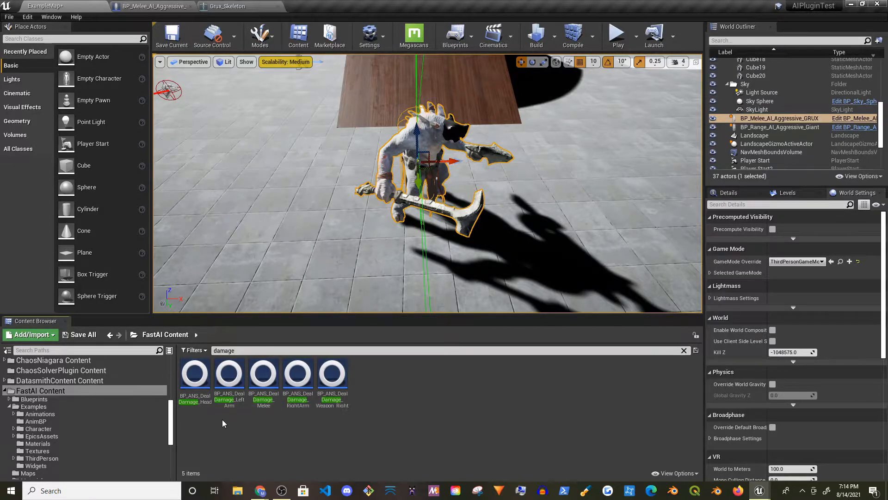
Step: Check the start and end trace point names in the left-arm and right-arm deal-damage notify blueprints, and close both
double_click(230, 376)
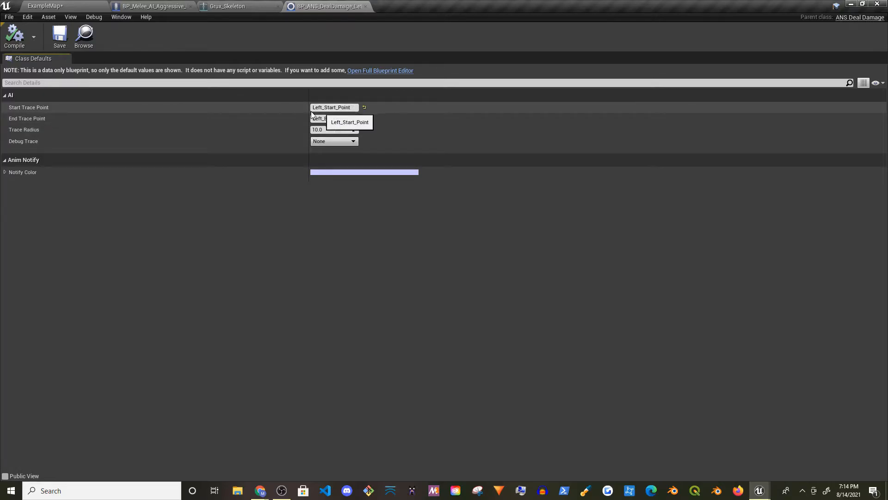
click(81, 5)
click(320, 6)
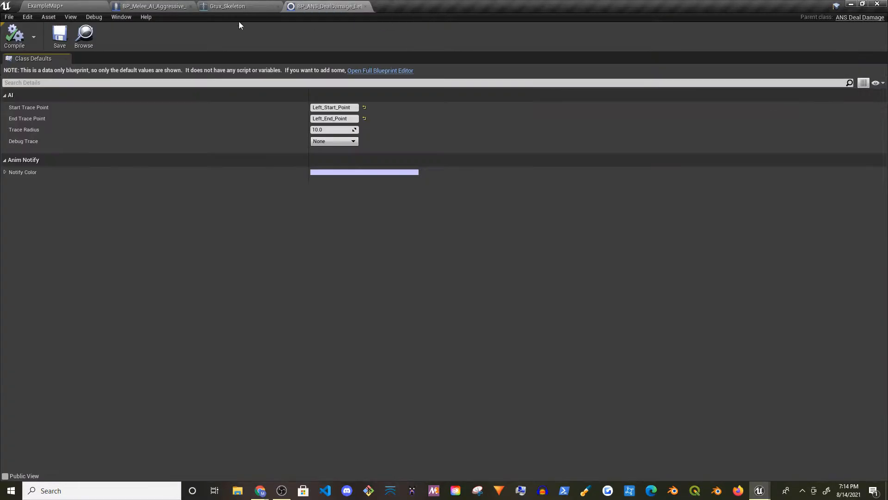
click(67, 6)
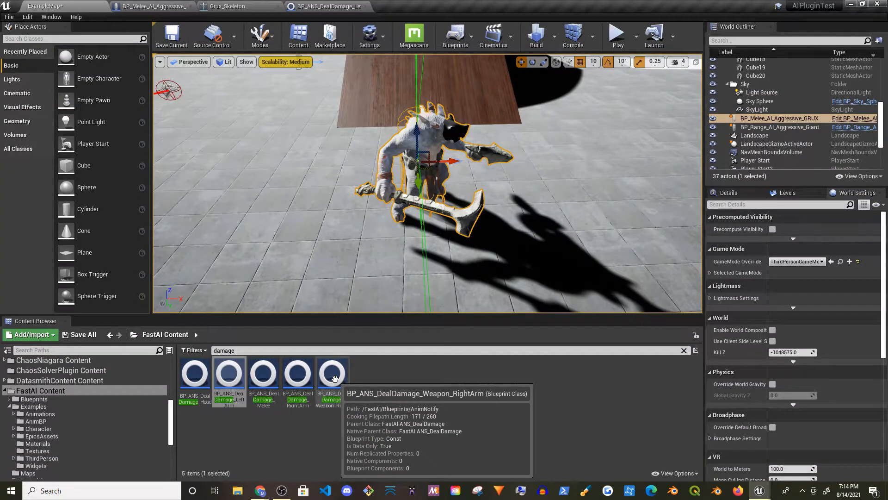
double_click(298, 375)
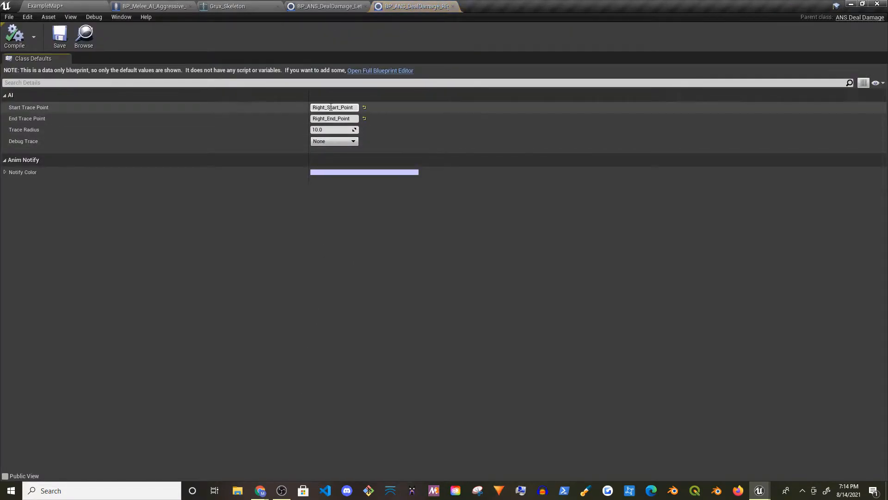
click(453, 6)
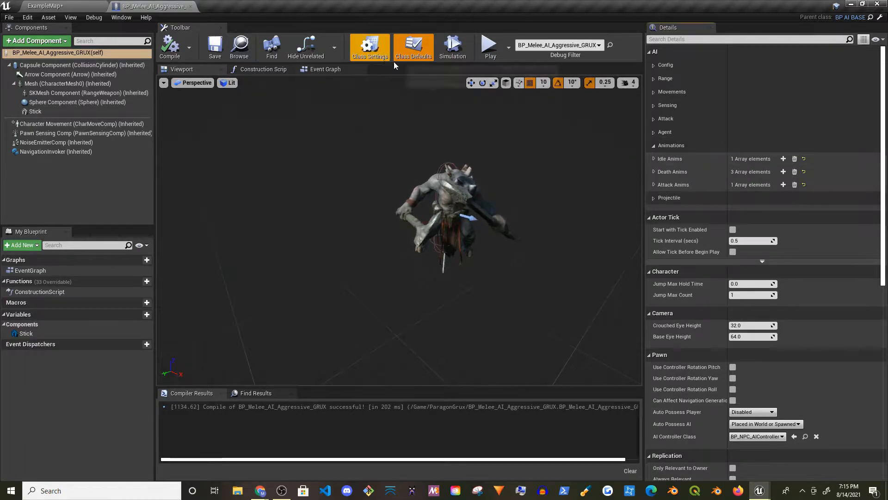
Step: Set the Idle Anims element of the Grux blueprint to the Grux Idle animation and verify its location in the content browser
click(653, 159)
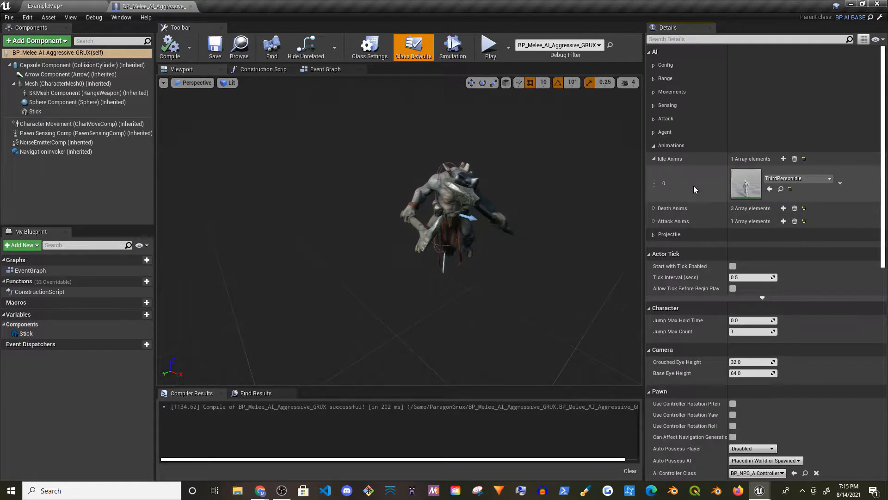
click(804, 181)
text(idle)
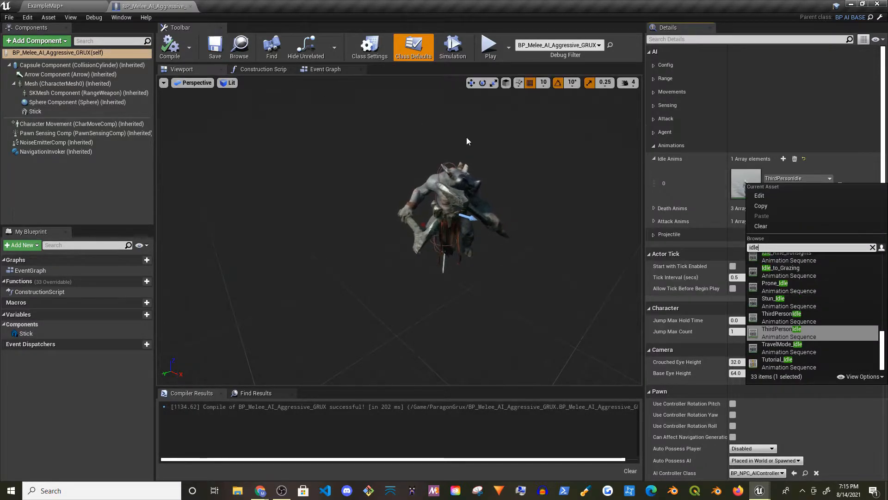
scroll(772, 290, up, 3)
scroll(772, 290, up, 8)
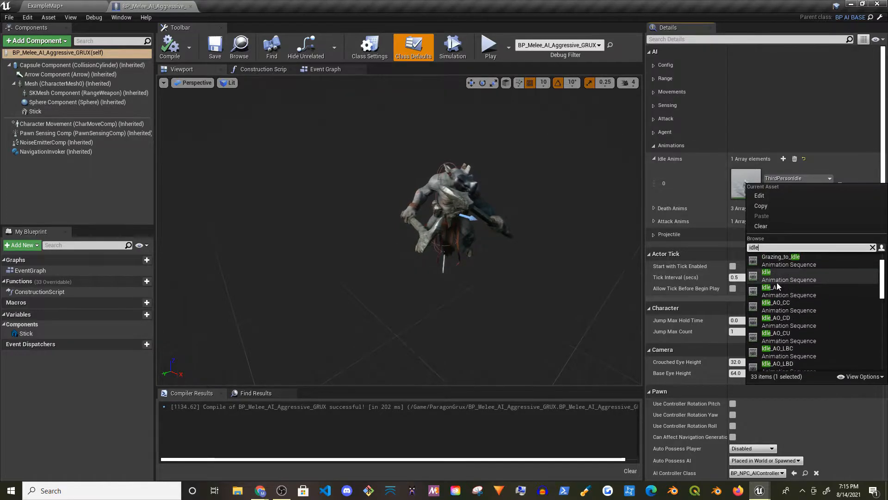
click(775, 276)
click(782, 188)
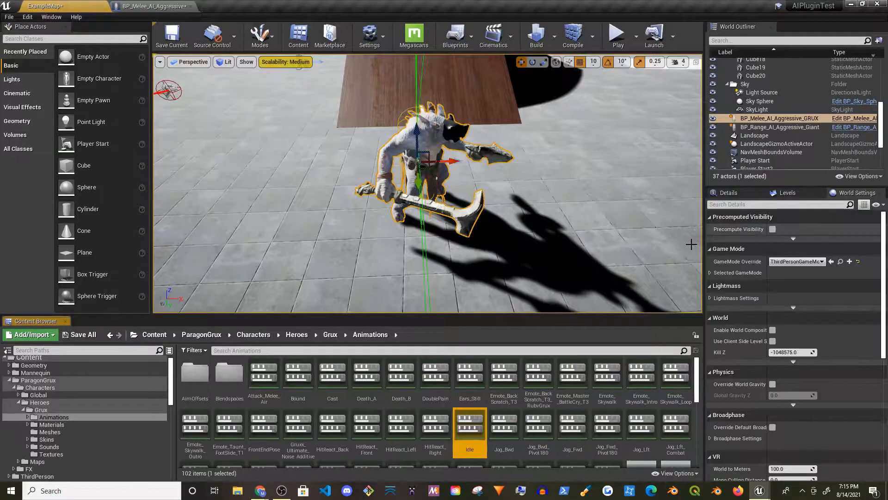
click(152, 6)
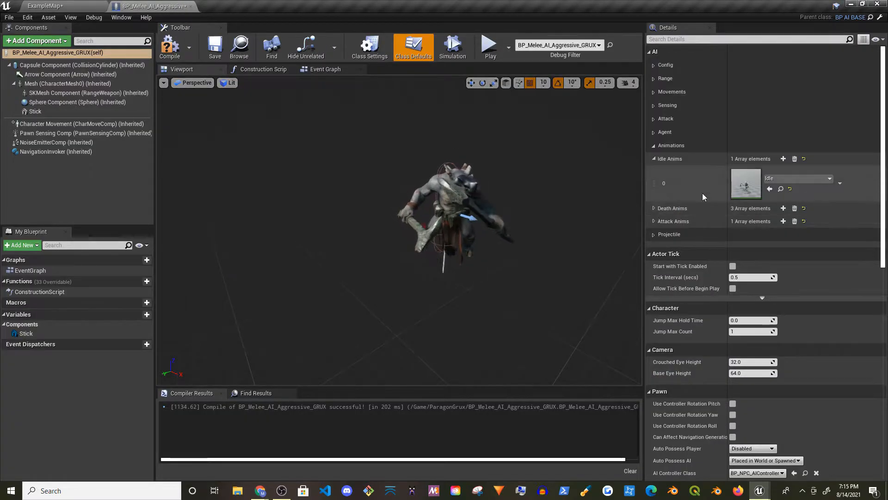
Step: Clear the Death Anims array and add two empty elements
click(654, 209)
click(795, 208)
click(783, 209)
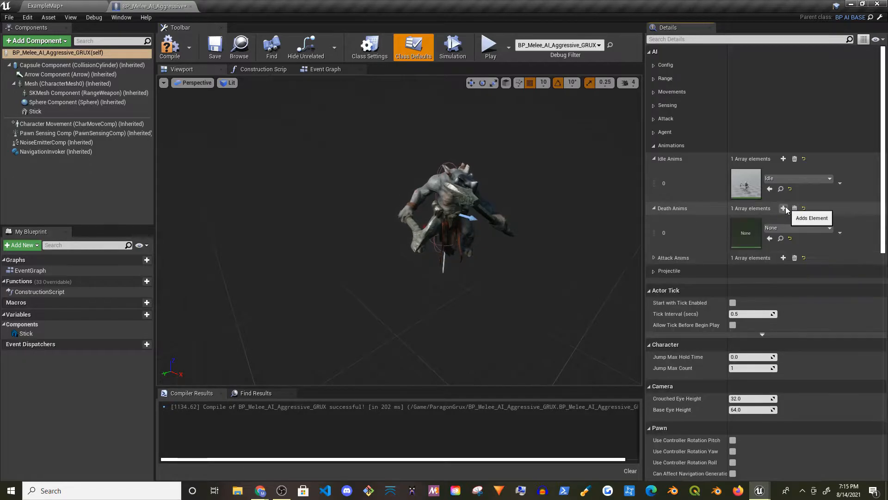
click(784, 209)
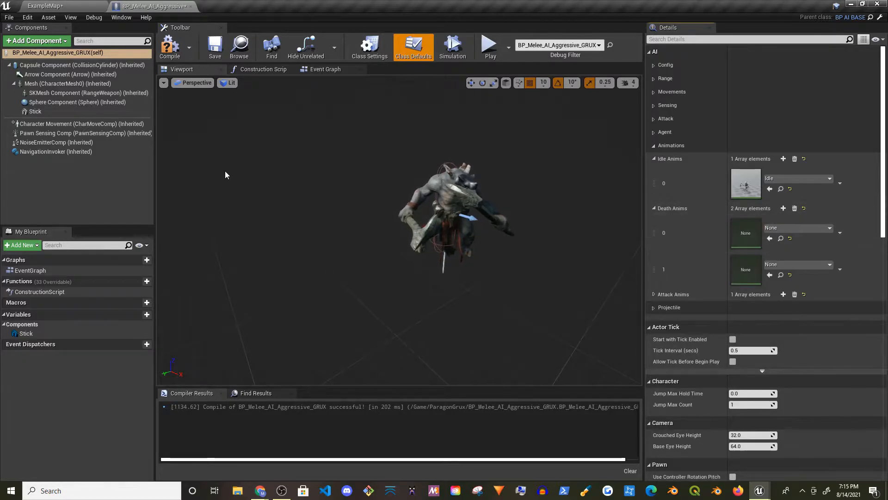
Step: Try the animation named Death in the first Death Anims element and locate that asset in the content browser
click(791, 227)
text(deth)
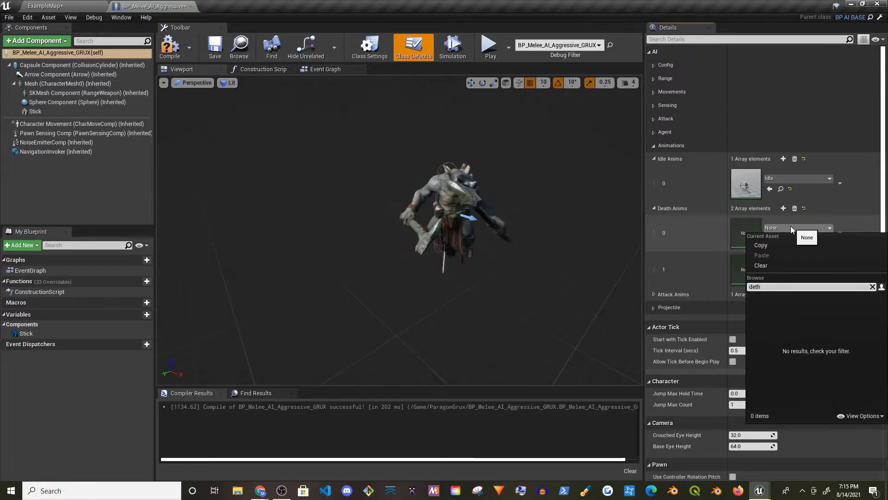
key(ctrl+a)
text(death)
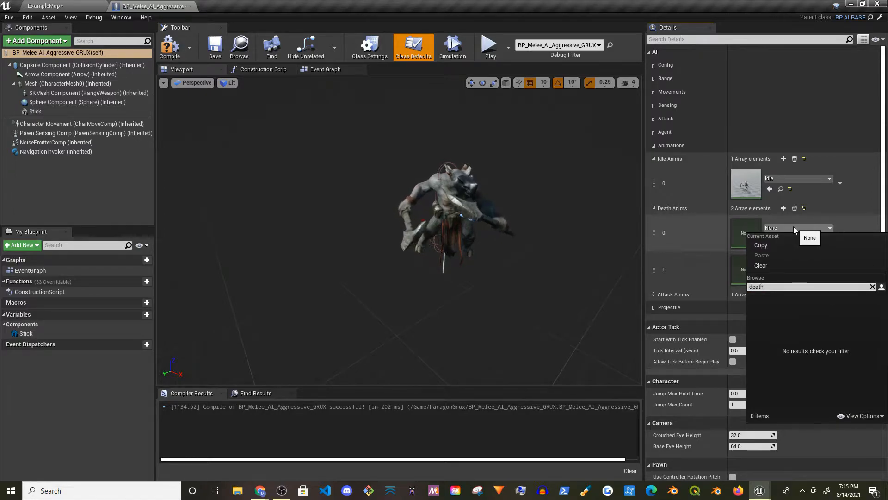
click(776, 296)
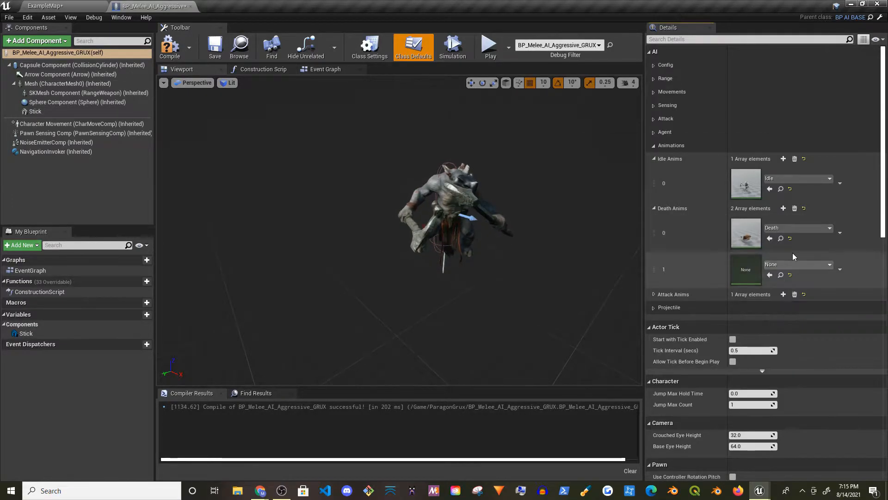
click(781, 238)
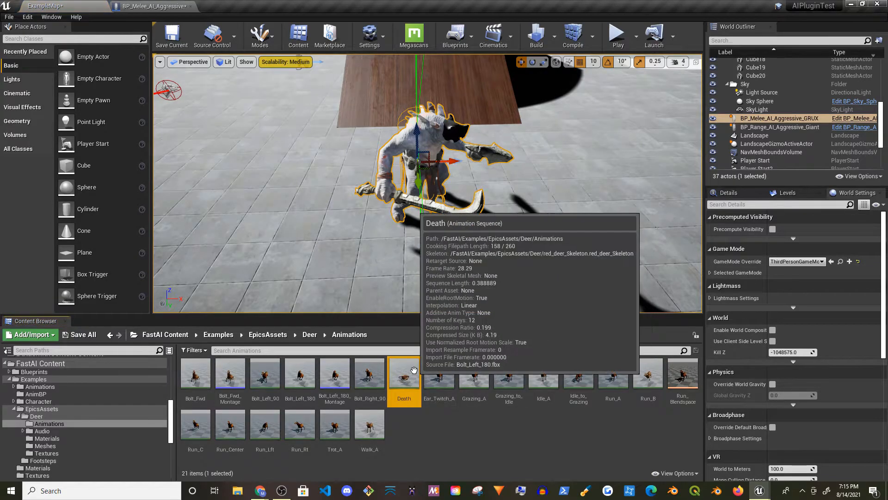
Step: Find "death" assets in ParagonGrux Characters, preview Death_A, and assign Death_A and Death_B to Death Anims elements 0 and 1
scroll(37, 412, up, 10)
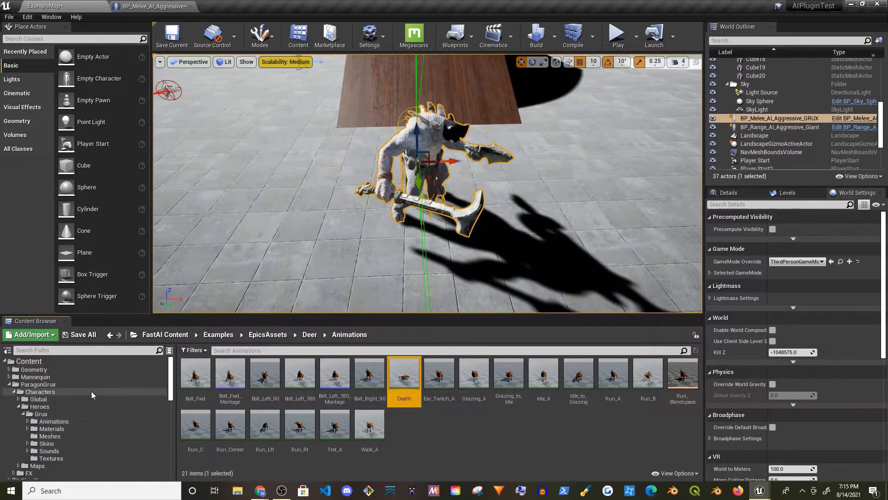
click(40, 391)
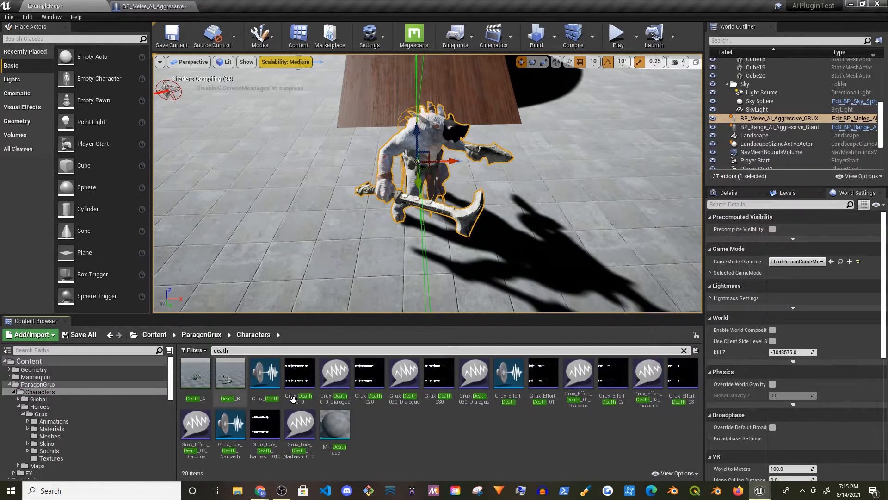
double_click(195, 374)
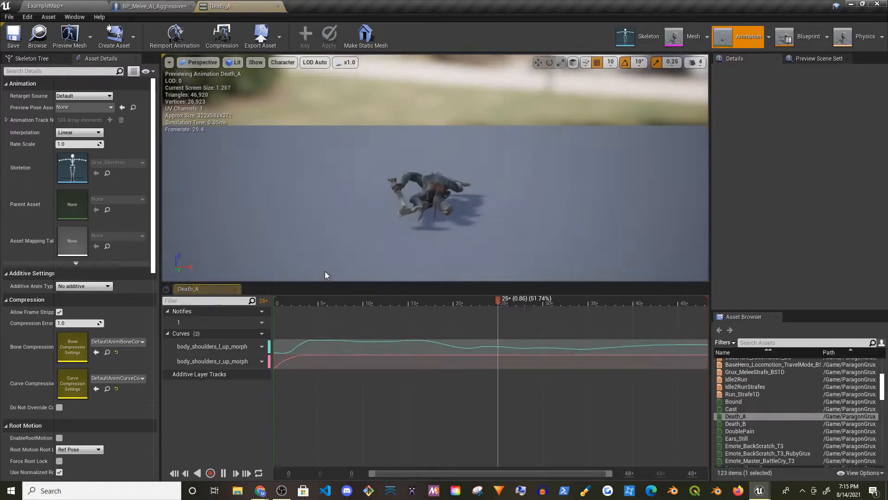
click(69, 7)
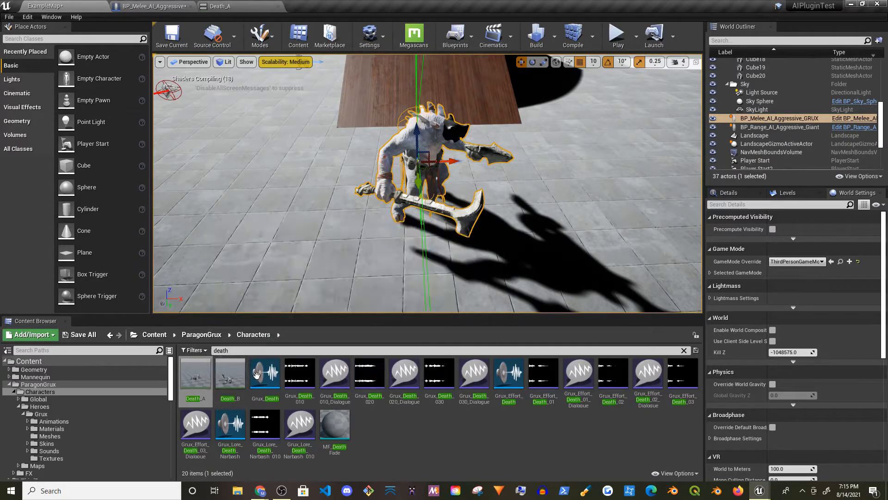
click(230, 376)
click(197, 373)
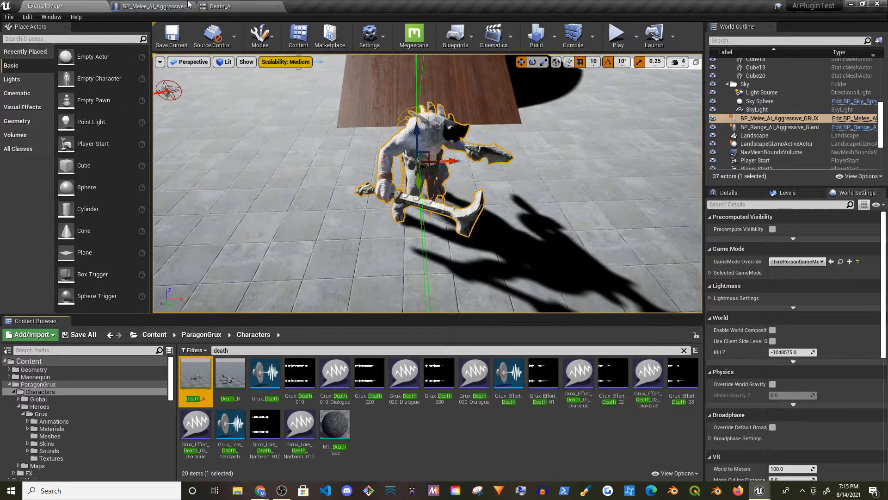
click(139, 7)
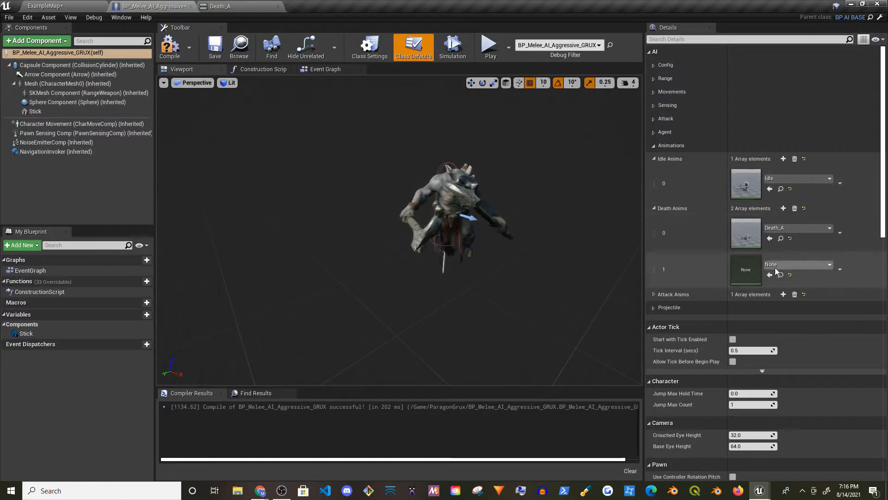
click(770, 275)
Step: Check the deal-damage notify in the existing ThirdPerson_Melee_Montage, and replace the Attack Anims entries with one empty element
click(655, 294)
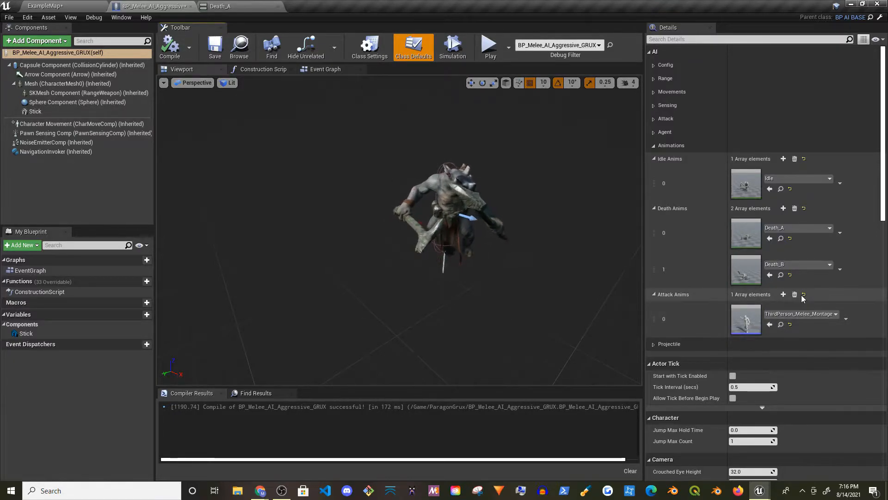
double_click(748, 315)
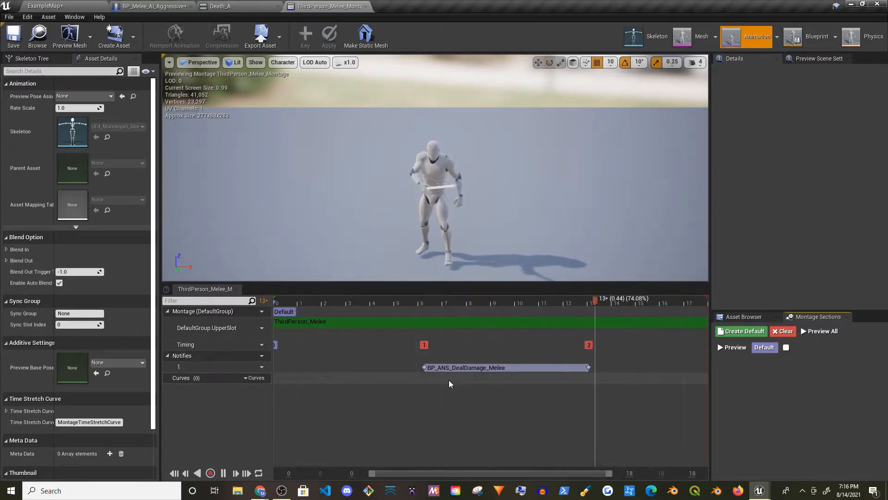
click(365, 6)
click(153, 6)
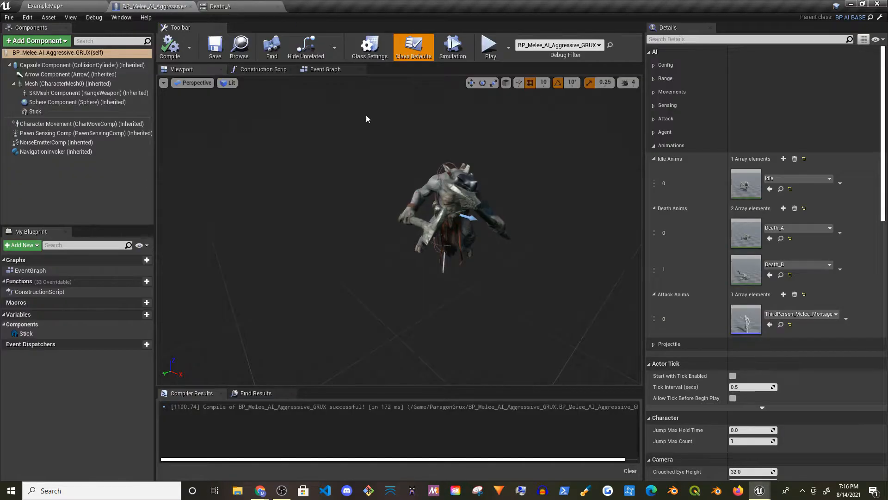
click(795, 296)
click(784, 295)
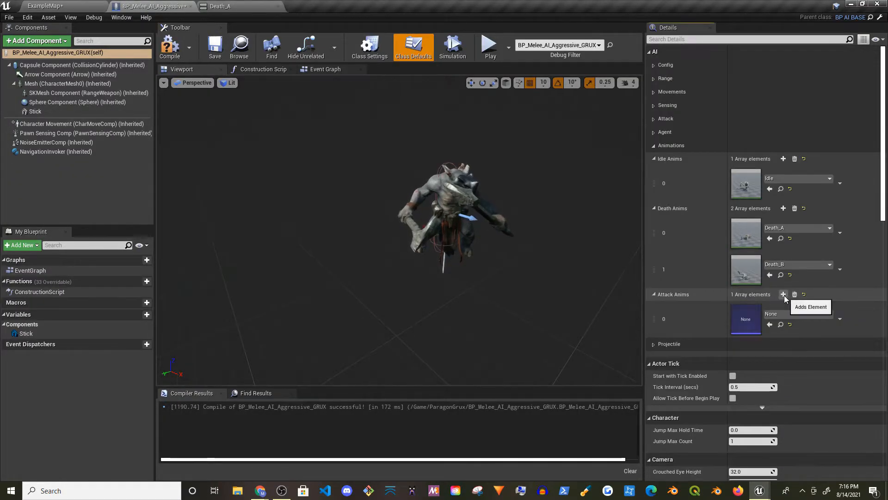
Step: Search the Grux assets for "attack", open PrimaryAttack_RA_Montage, and delete its SaveAttack and ResetCombo notifies
click(45, 6)
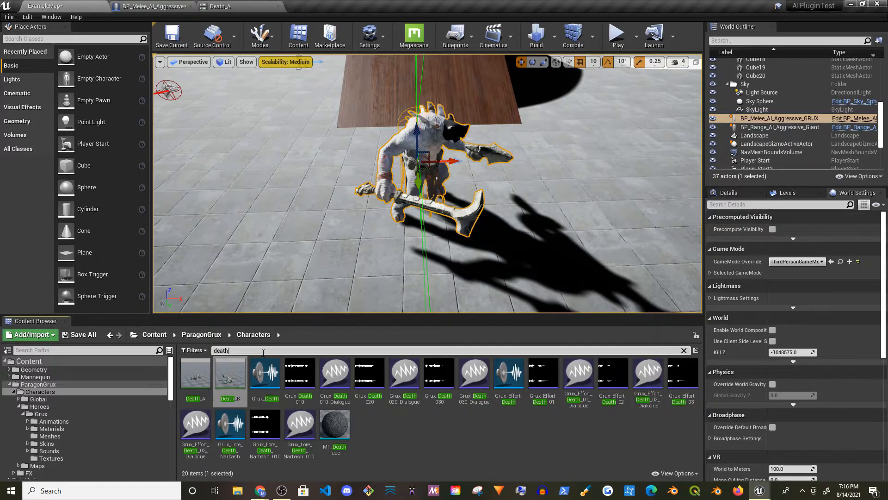
text(attack)
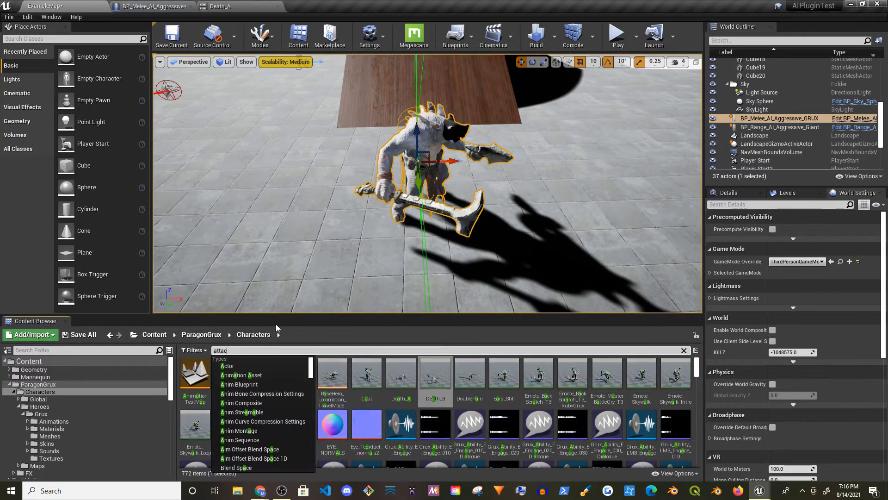
double_click(336, 424)
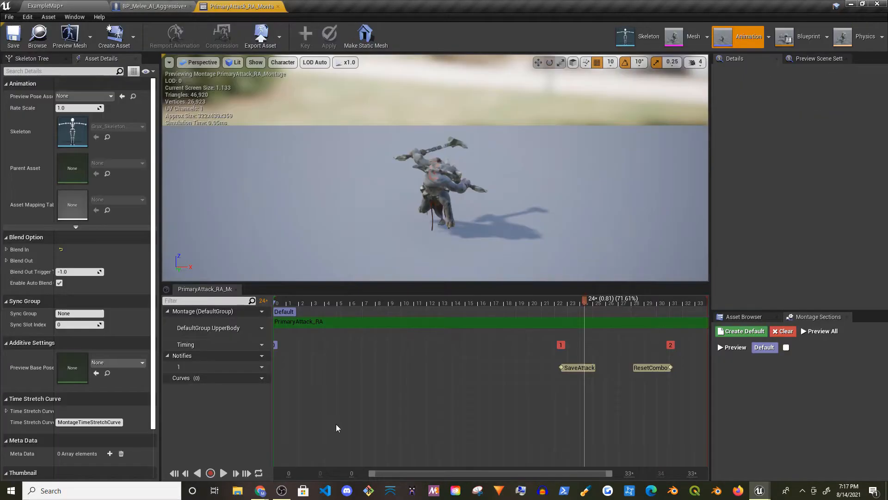
right_click(576, 368)
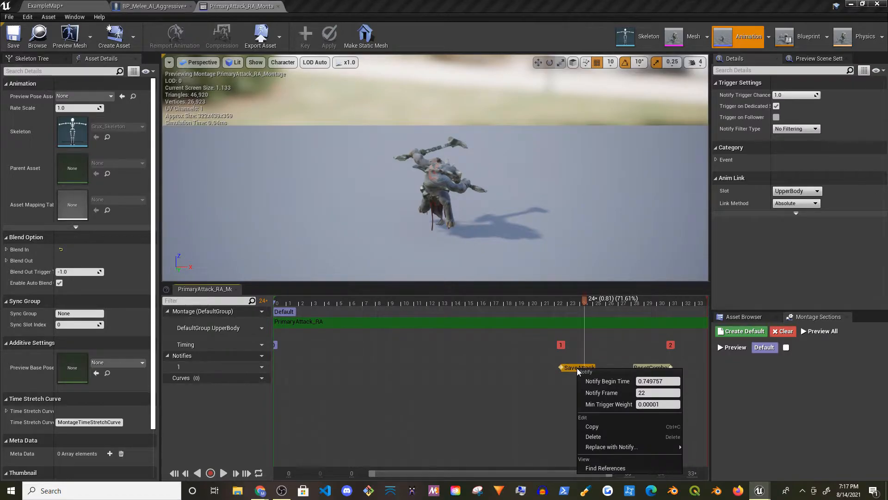
click(593, 437)
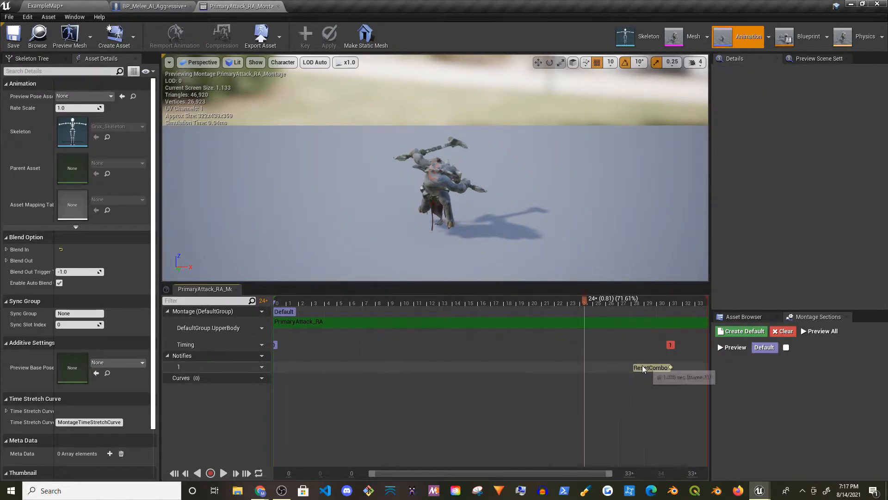
right_click(642, 368)
click(660, 427)
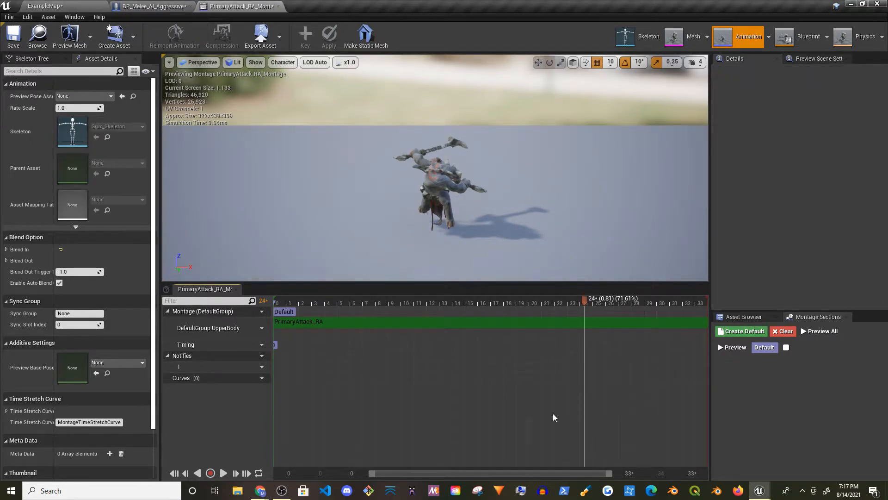
Step: Add a Play Sound notify at about frame 1 on the attack montage's notify track 1
right_click(292, 369)
mouse_move(309, 379)
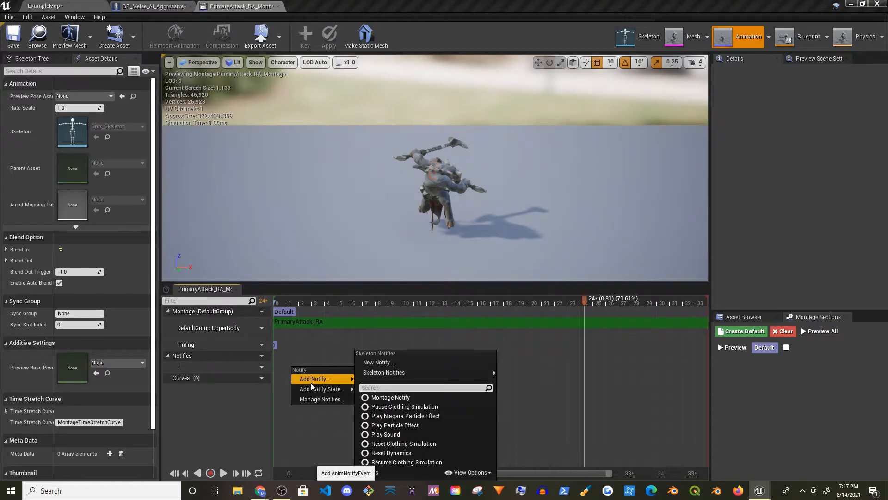
click(388, 434)
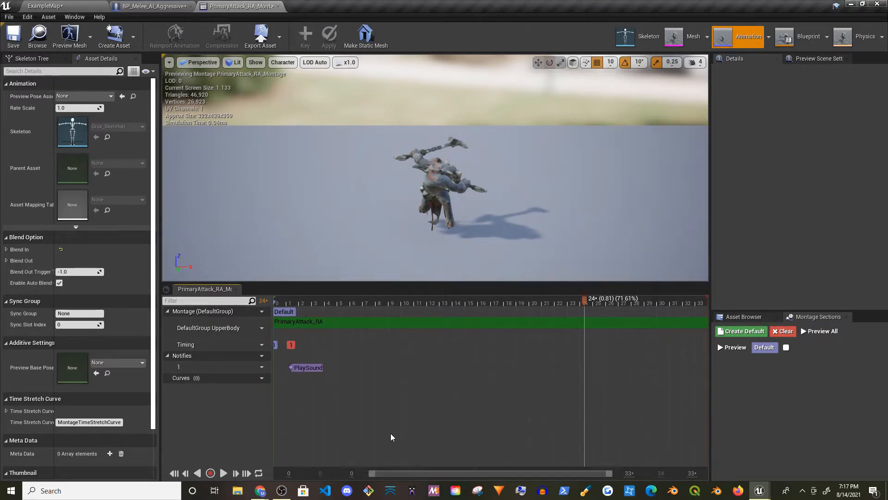
Step: Set the Play Sound notify's sound to the Grux_Effort_Attack sound cue
click(817, 58)
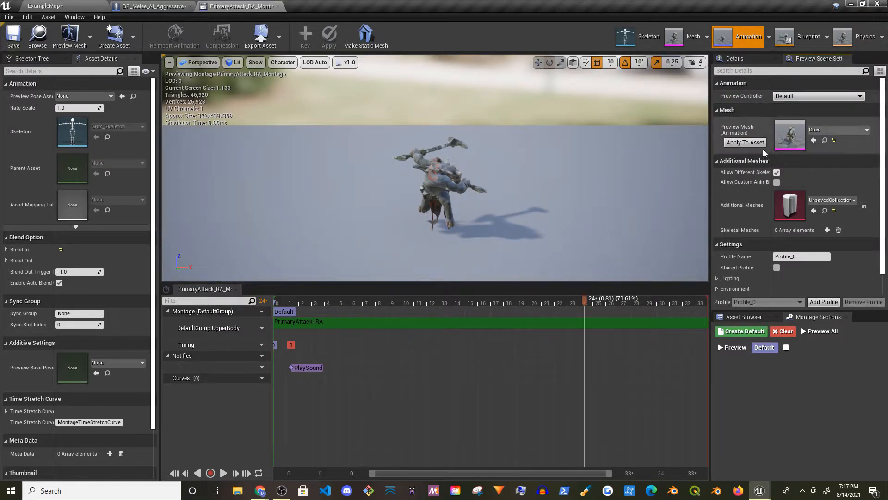
click(306, 368)
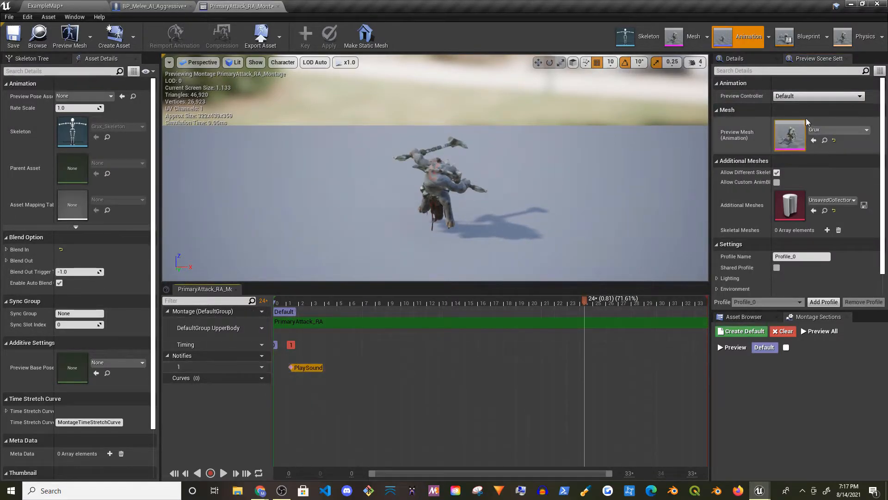
click(754, 59)
click(838, 113)
text(grux)
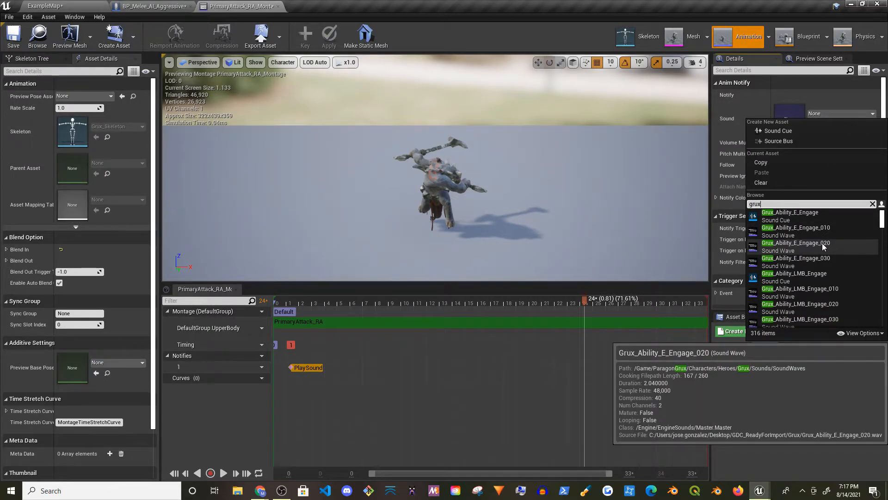
text(_effort)
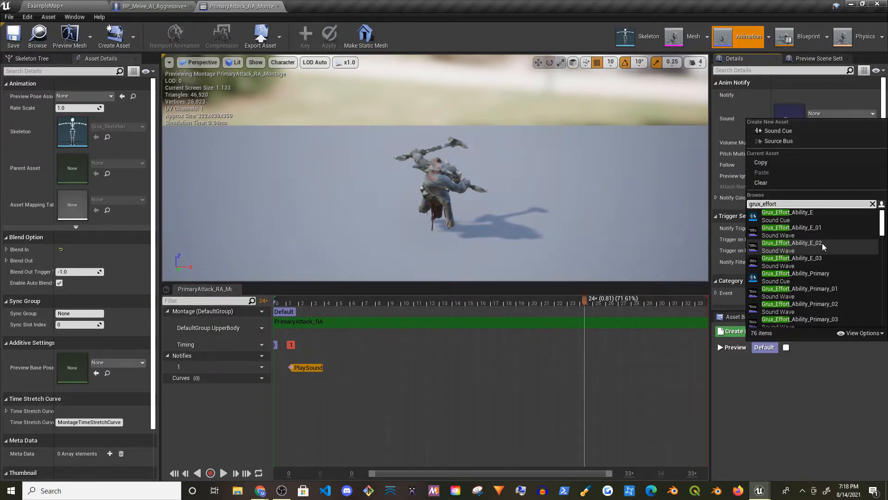
text(_Attack)
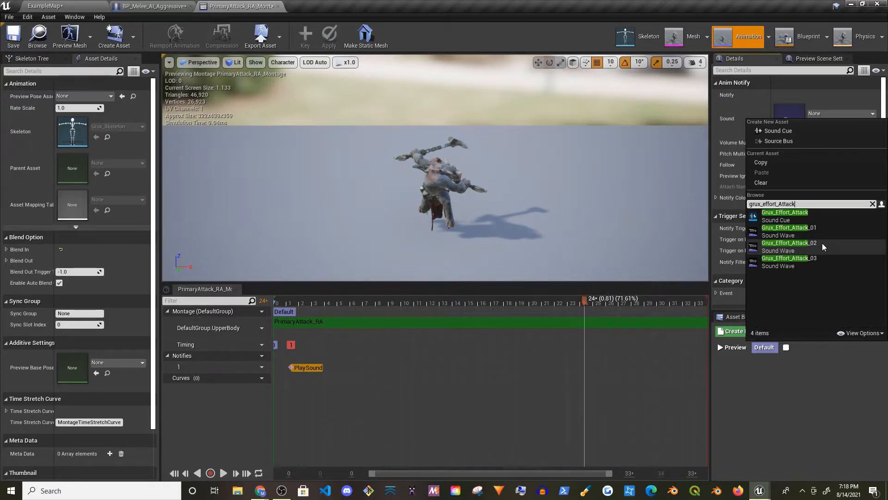
click(770, 215)
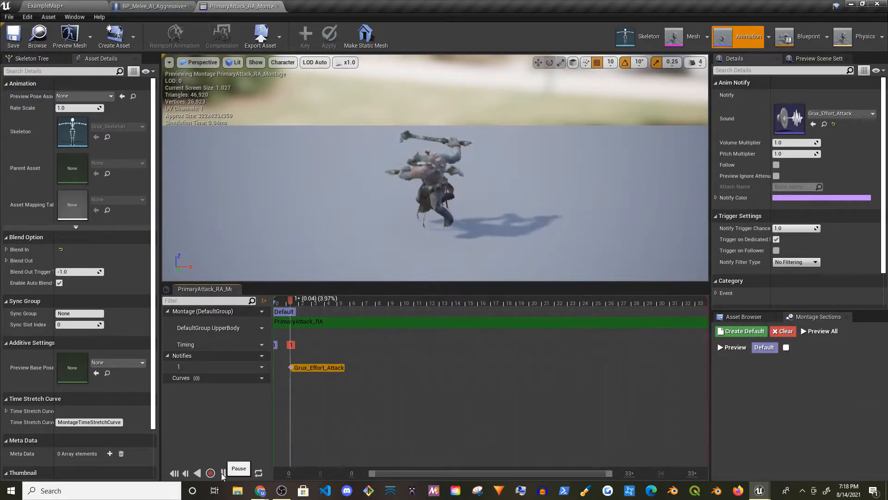
Step: Add two more notify tracks to the attack montage and move the Grux_Effort_Attack sound notify to frame 0 on track 3
click(222, 474)
drag(316, 368, 292, 364)
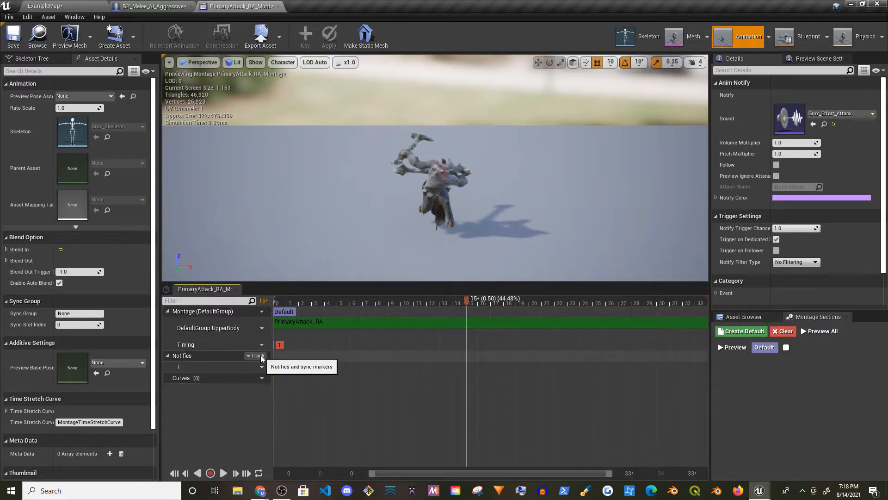
click(261, 367)
click(286, 376)
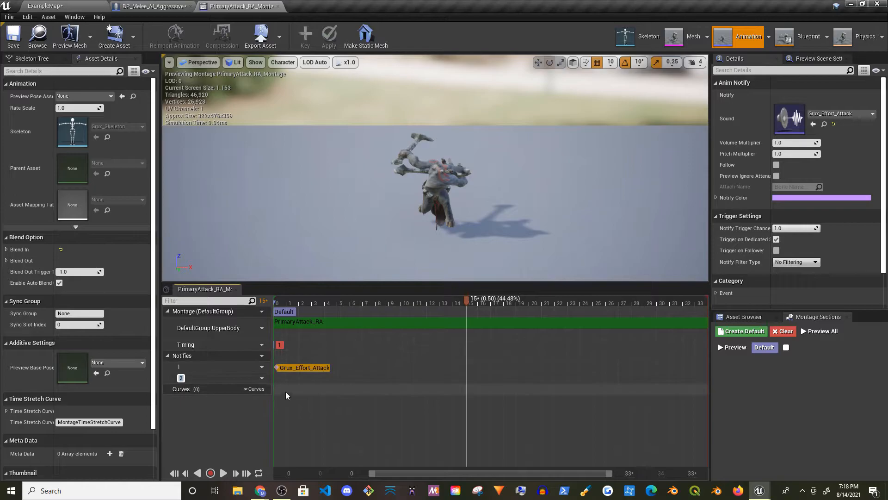
click(260, 368)
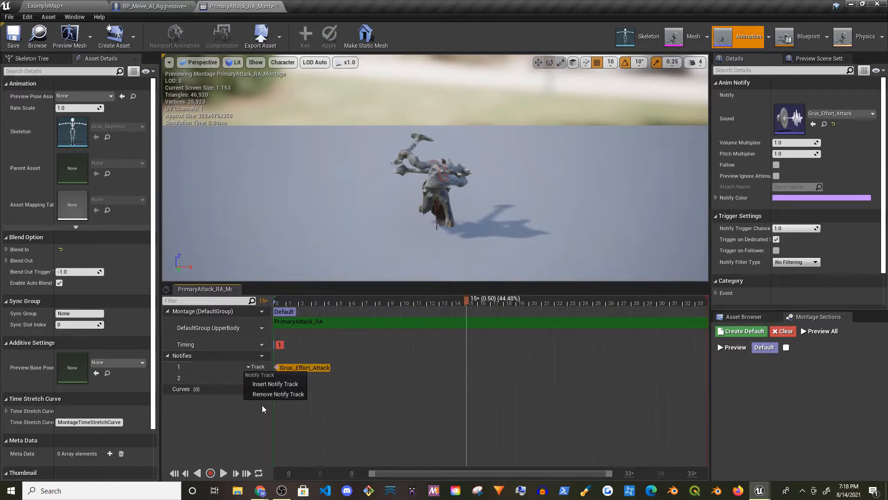
click(276, 384)
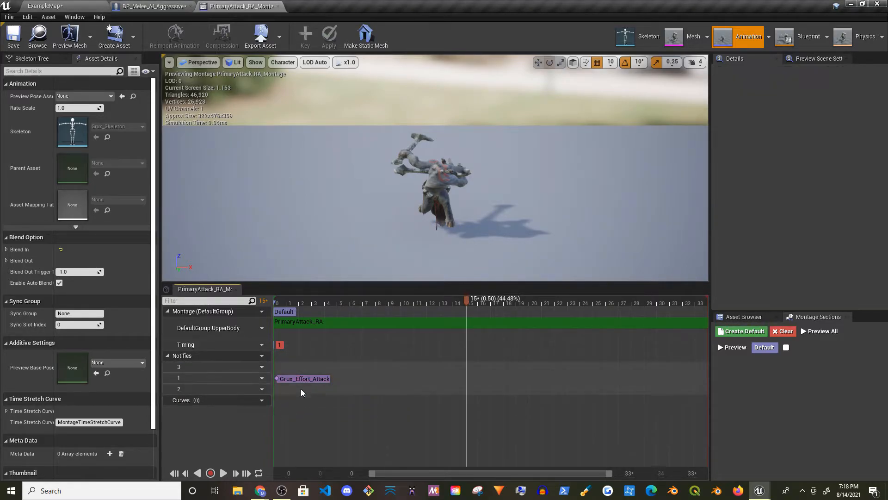
drag(302, 382, 301, 367)
Step: Add a BP_ANS_DealDamage_LeftArm notify state at about frame 5 on track 1 and a BP_ANS_DealDamage_RightArm one at about frame 3 on track 2
click(290, 382)
right_click(289, 382)
mouse_move(306, 393)
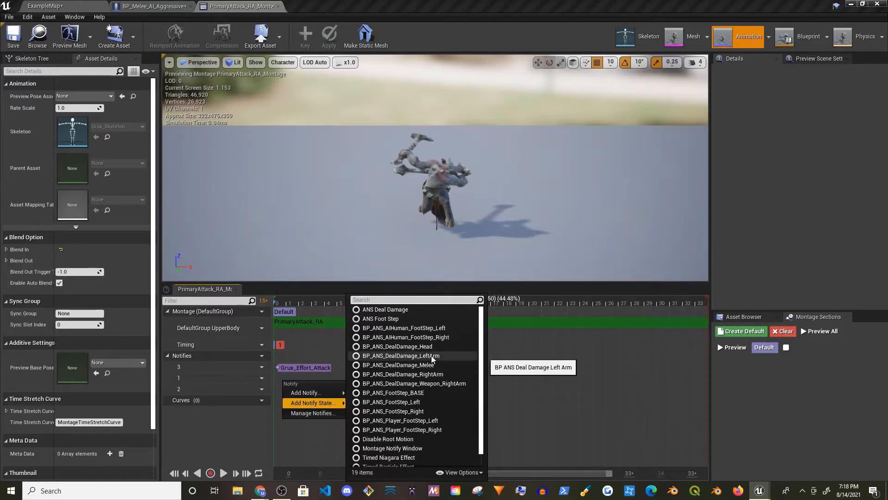
click(431, 356)
drag(294, 385, 361, 378)
right_click(317, 387)
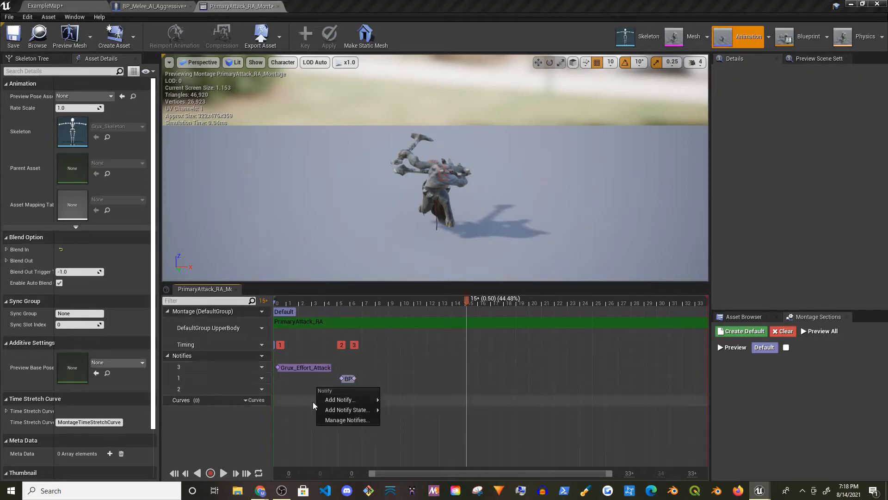
mouse_move(347, 410)
click(457, 380)
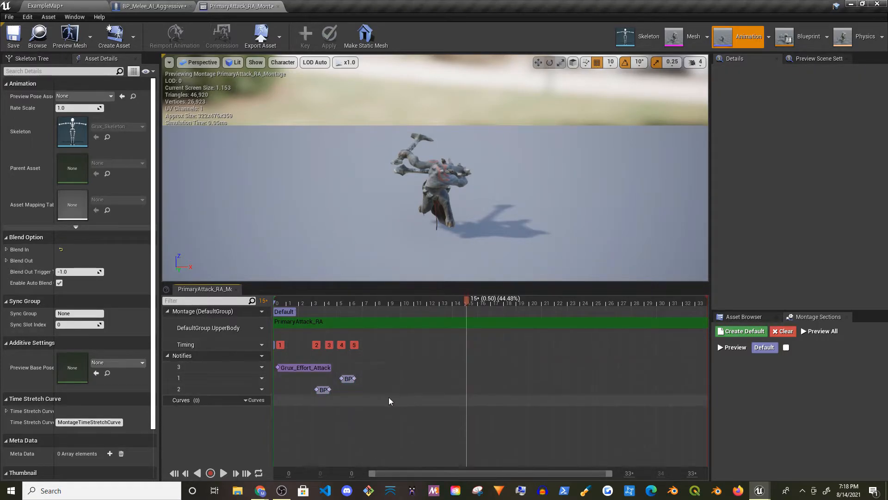
Step: Move the Grux_Effort_Attack sound notify out of the way to about frame 29 on track 3
drag(324, 305, 290, 302)
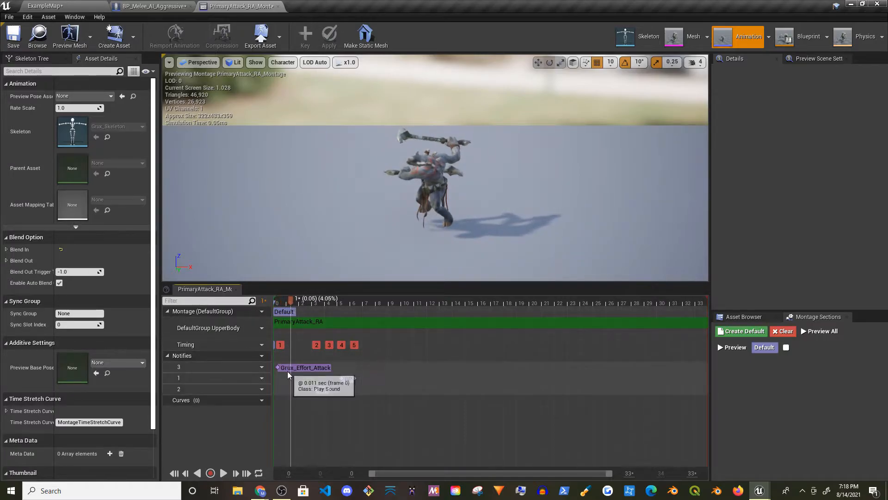
drag(308, 368, 615, 364)
drag(684, 365, 685, 365)
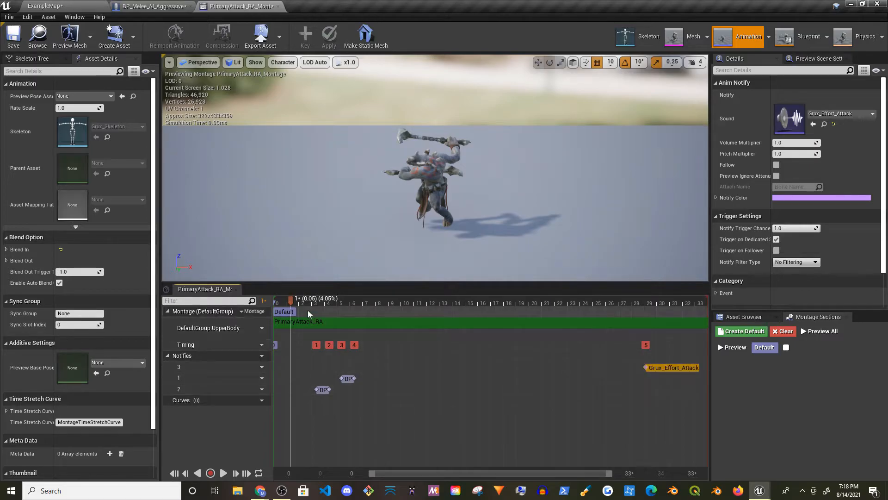
Step: Move the right-arm damage notify to track 1, spanning about frames 7 to 15, and the left-arm one to about frame 3 on track 2
mouse_move(292, 302)
mouse_down()
mouse_move(280, 301)
mouse_move(359, 306)
mouse_move(291, 312)
mouse_move(311, 312)
mouse_up()
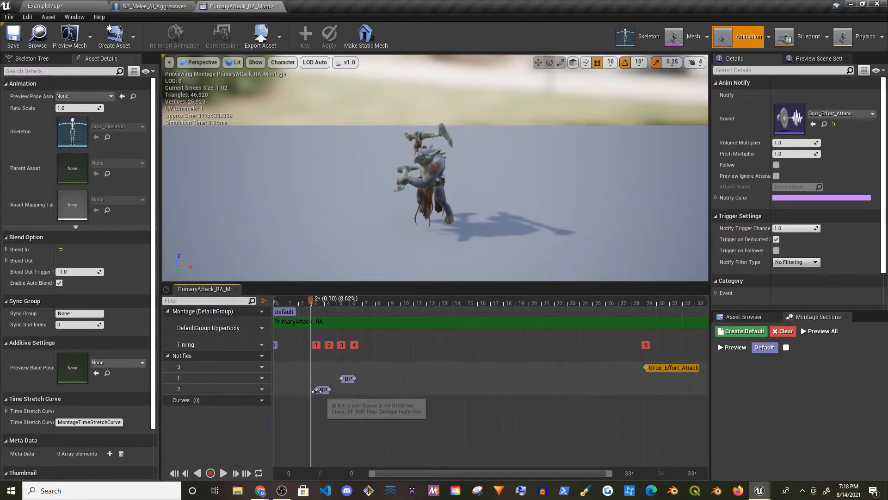
drag(330, 390, 372, 393)
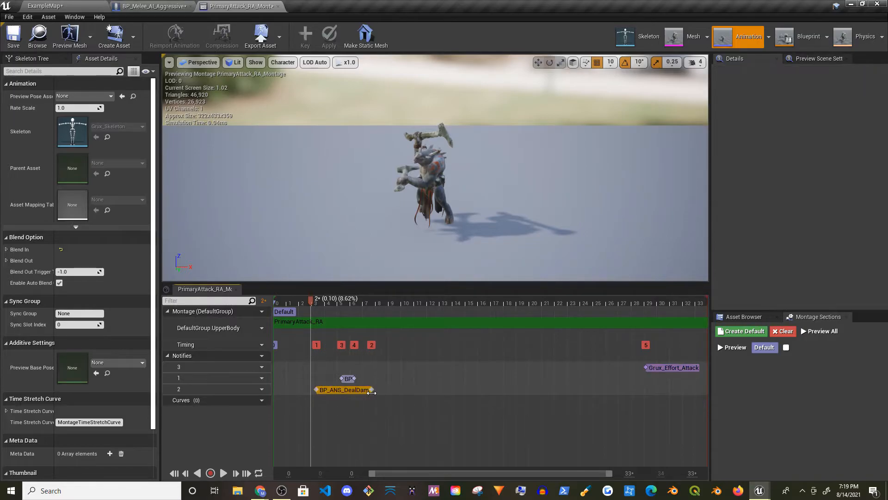
drag(425, 379, 439, 372)
drag(350, 380, 317, 394)
Step: Extend the left-arm damage notify on track 2 to match its swing, ending at about frame 8
drag(343, 297, 324, 319)
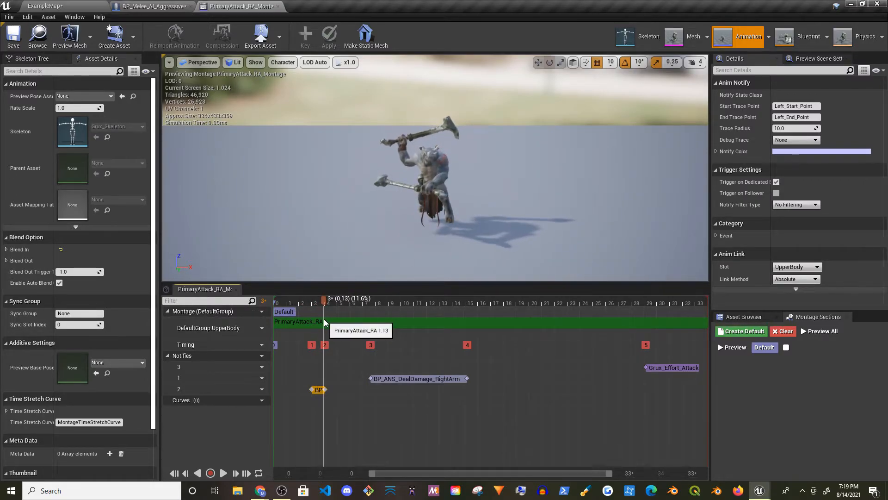
drag(327, 390, 370, 390)
drag(326, 304, 363, 312)
drag(370, 389, 374, 390)
Step: Adjust the right-arm damage notify on track 1 to span about frames 5.5 to 9.5, and check the timing against the animation
drag(363, 301, 345, 305)
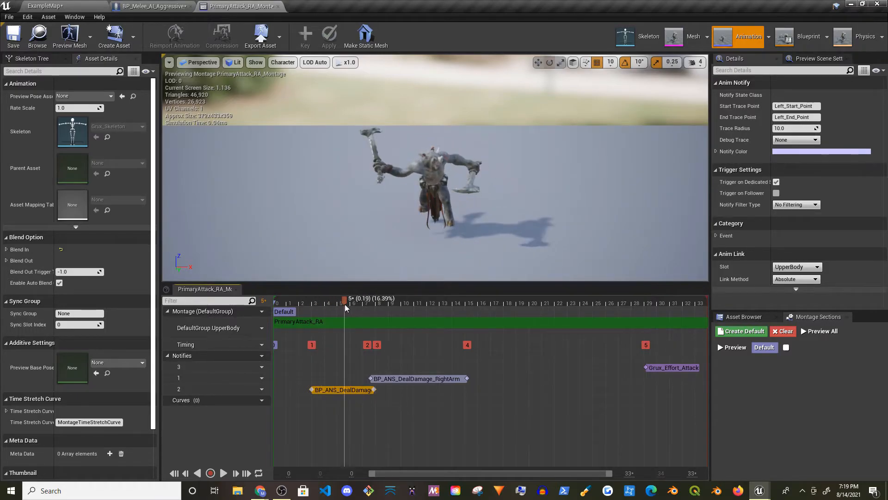
drag(385, 378, 361, 379)
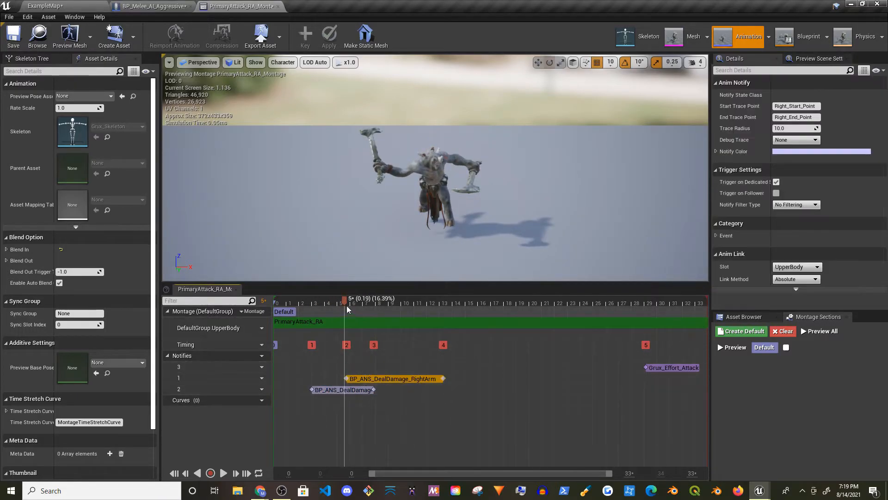
drag(346, 302, 396, 310)
drag(443, 379, 403, 379)
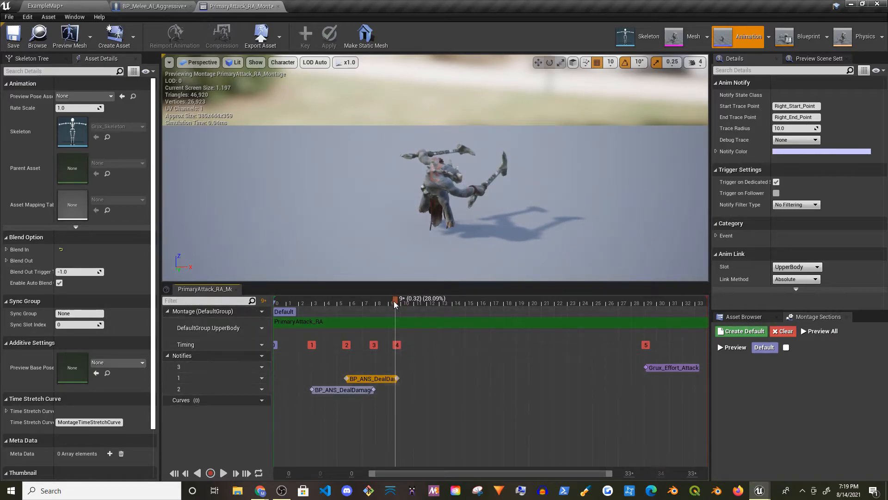
click(288, 312)
drag(288, 309, 418, 328)
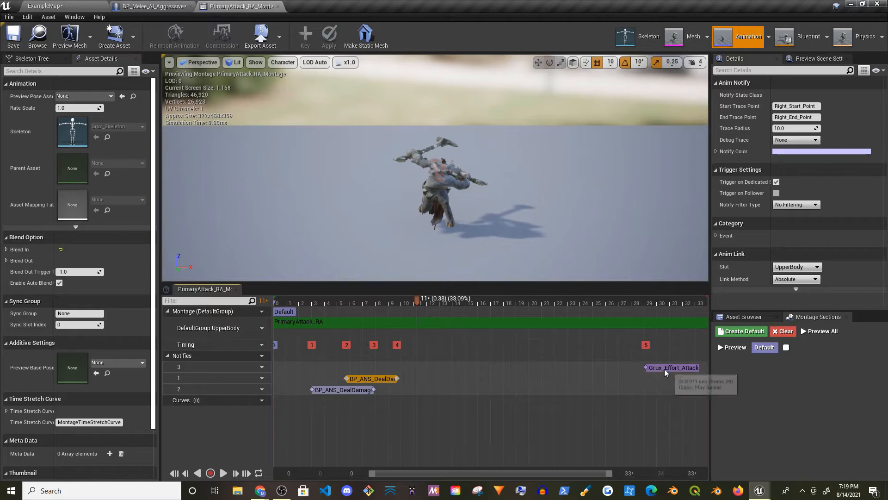
Step: Return the Grux_Effort_Attack notify to frame 0 and set the montage's slot to DefaultGroup.UpperSlot
drag(665, 373, 612, 373)
drag(301, 368, 302, 367)
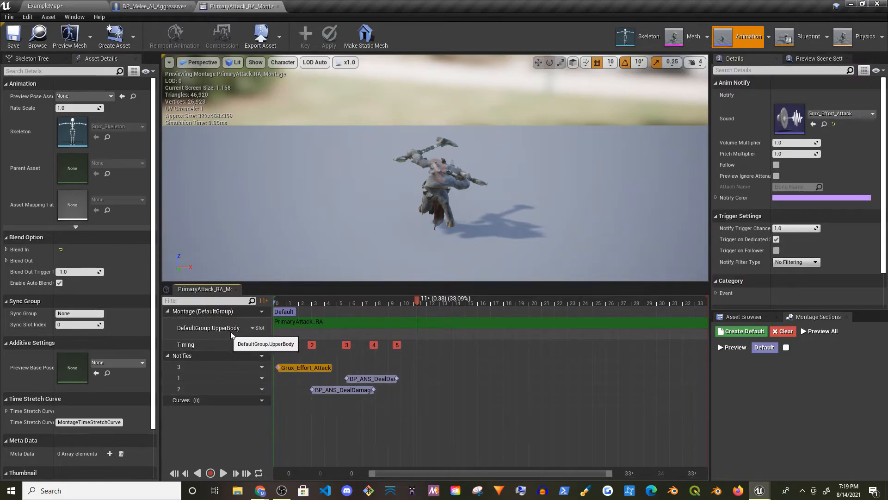
click(257, 327)
mouse_move(267, 347)
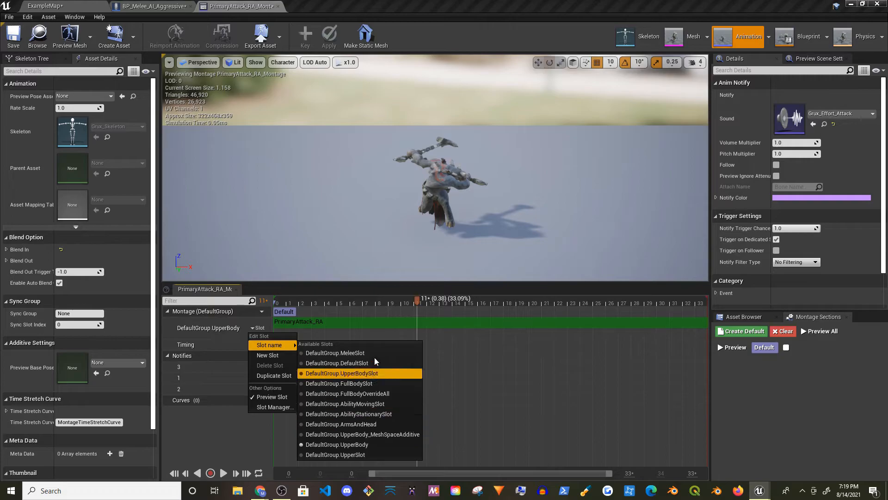
click(352, 457)
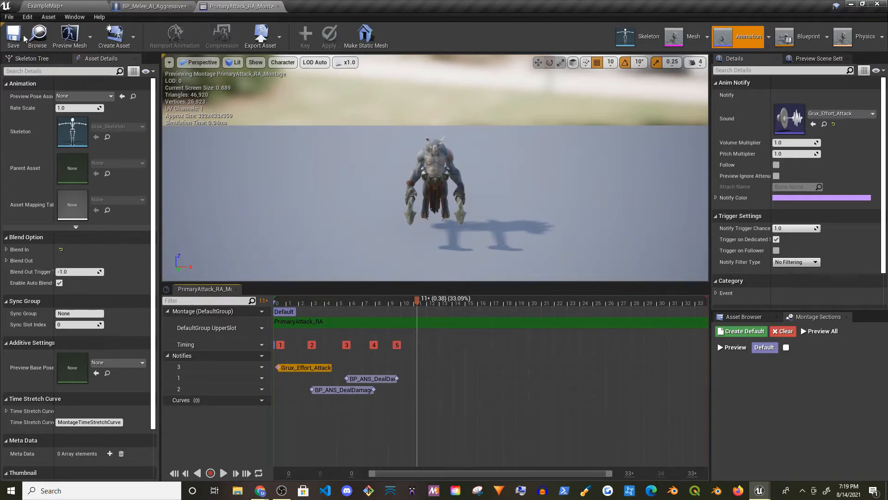
Step: Assign PrimaryAttack_RA_Montage to the Attack Anims element of BP_Melee_AI_Aggressive_GRUX, and reset the Attack Range to its default
click(154, 6)
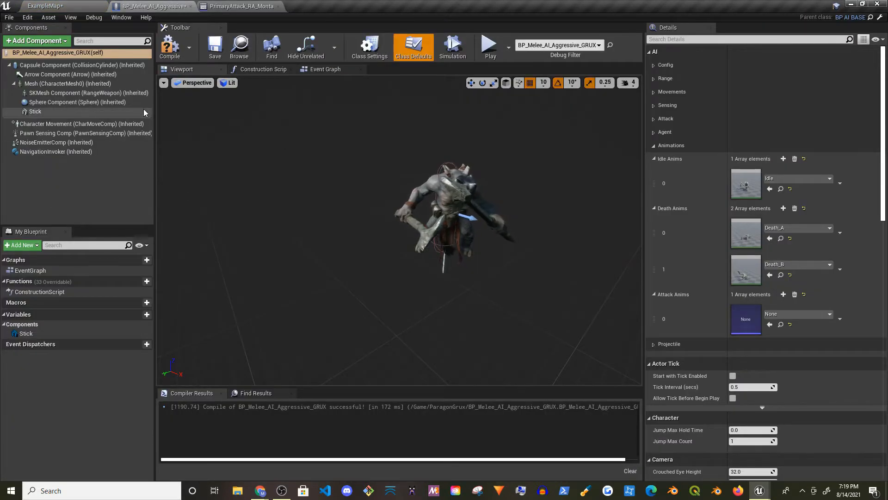
click(246, 5)
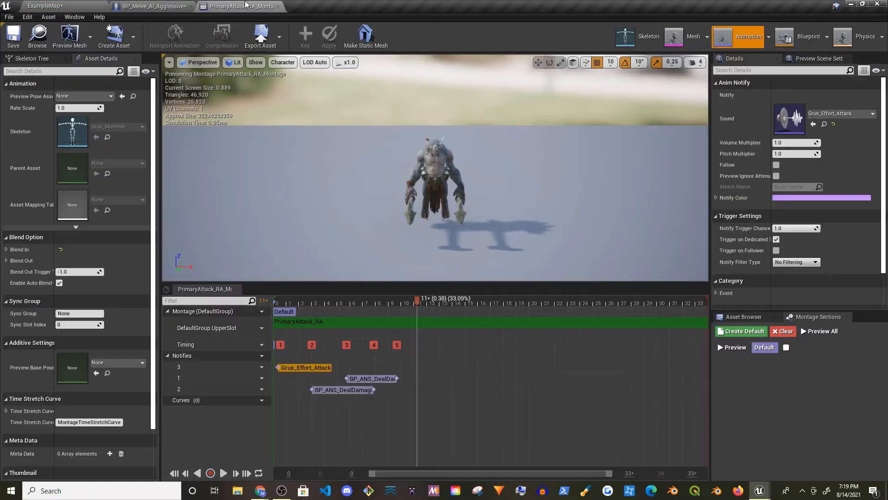
click(45, 35)
click(154, 6)
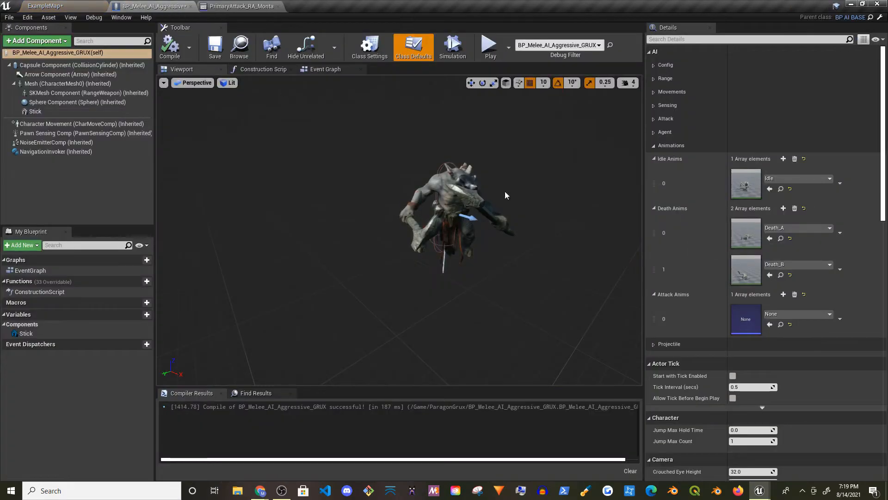
click(770, 324)
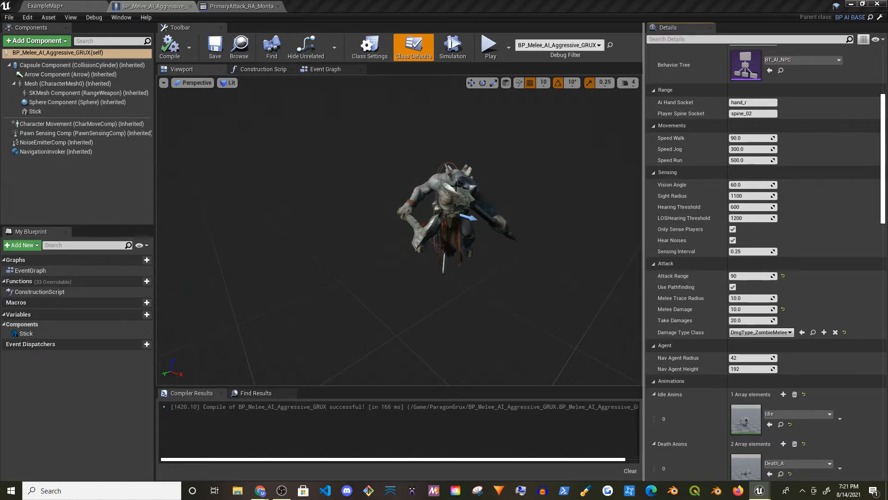
click(783, 275)
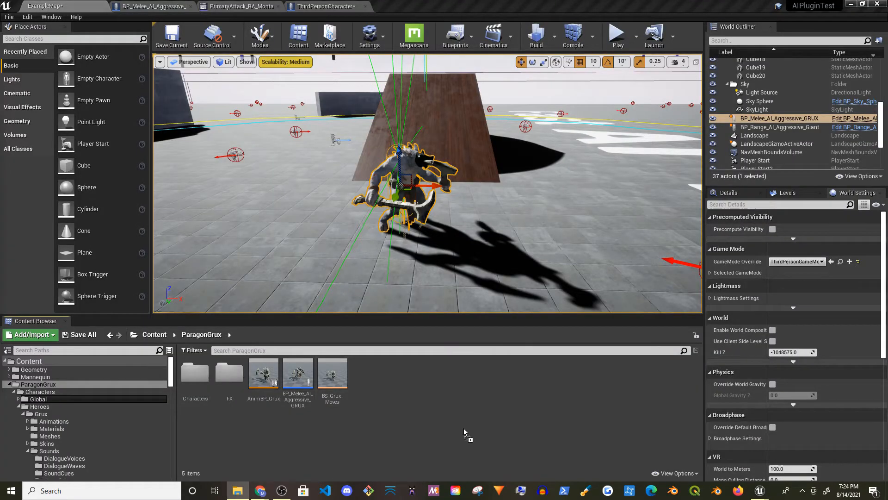
Step: Import the SFX_Hit_001 sound into the ParagonGrux folder and create a sound cue from it
drag(464, 430, 465, 429)
mouse_move(365, 379)
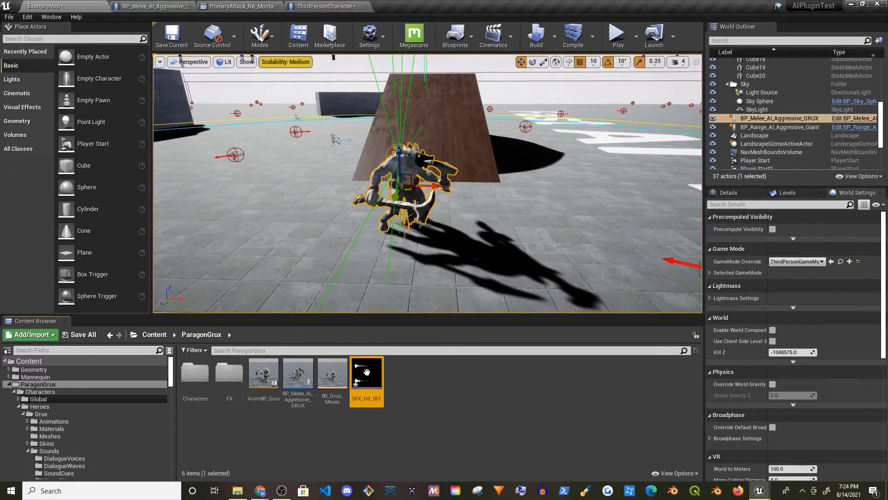
right_click(376, 404)
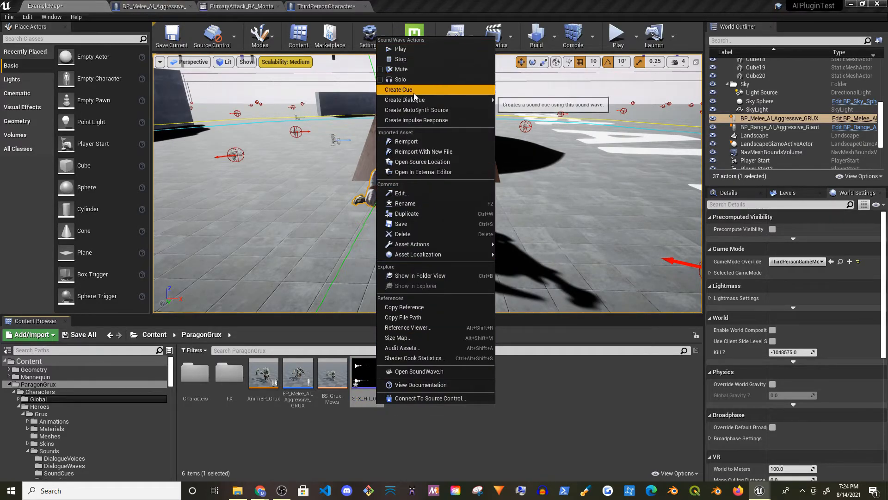
click(399, 89)
Step: Set the attenuation settings of the SFX_Hit_001 cue to Att and save the cue
double_click(397, 375)
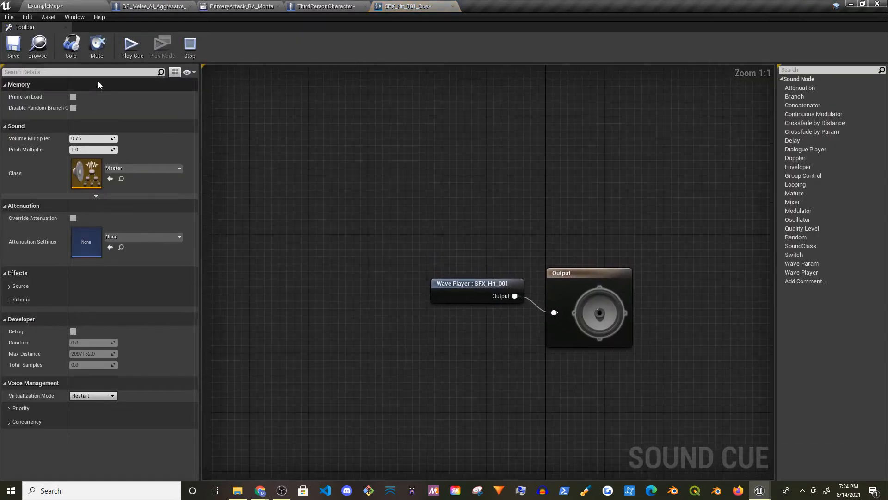
text(TT)
click(124, 116)
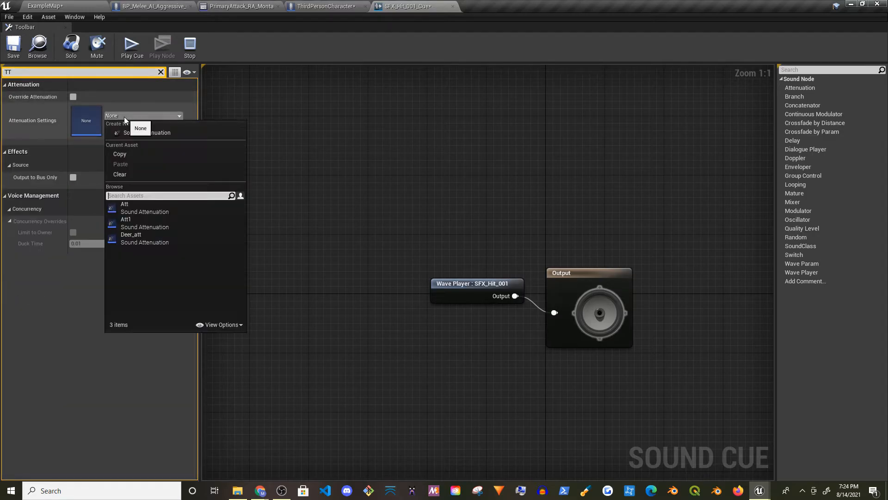
click(129, 205)
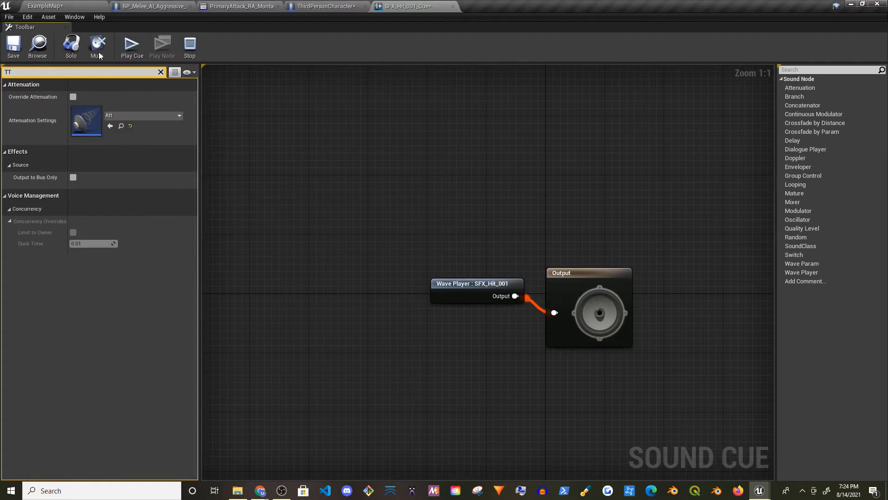
click(14, 45)
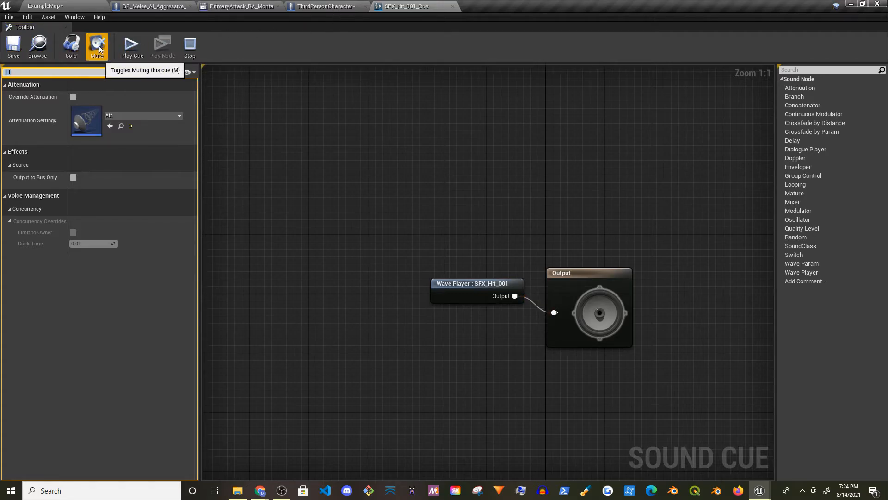
Step: Set the sound of the Play Sound at Location node in ThirdPersonCharacter's Multicast Play Sound event to SFX_Hit_001_Cue
click(324, 6)
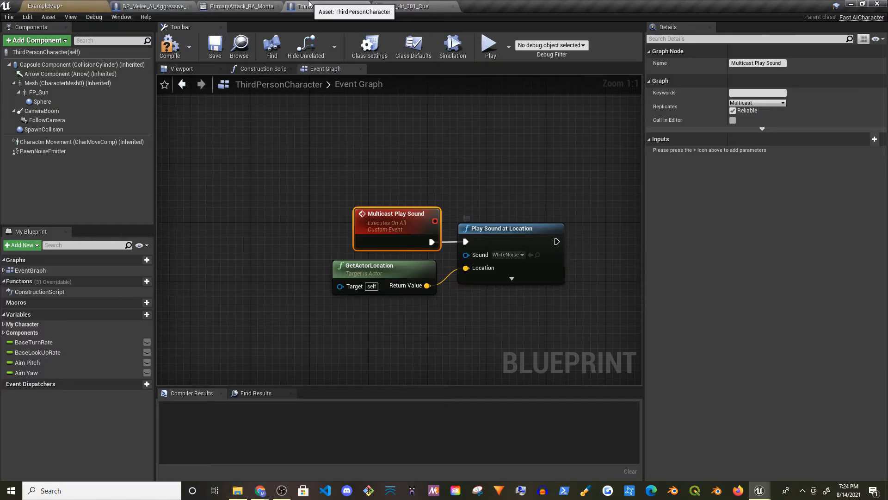
click(531, 255)
scroll(531, 257, down, 5)
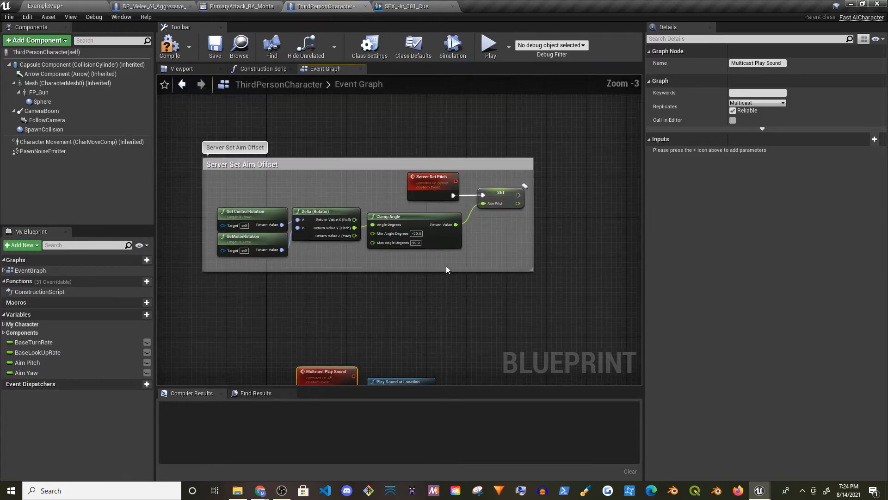
right_drag(468, 299, 467, 244)
scroll(334, 326, up, 3)
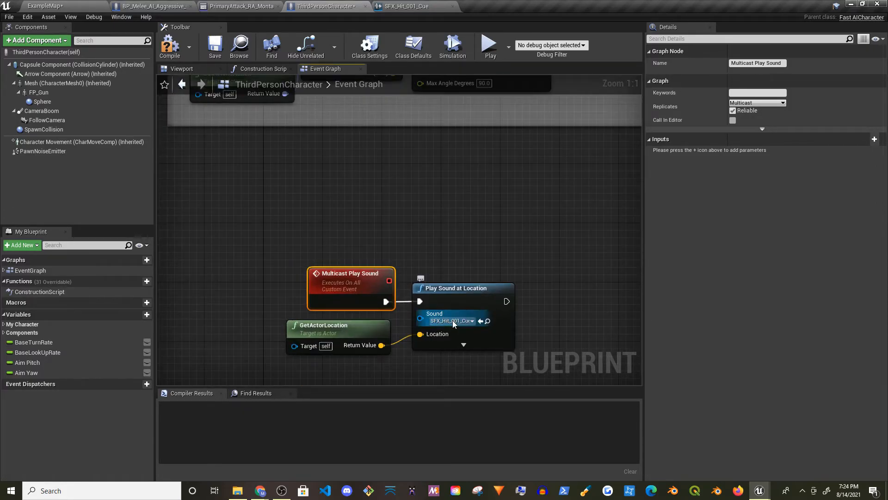
Step: Examine where Multicast Play Sound is called in ThirdPersonCharacter's damage logic in the Event Graph
scroll(406, 327, down, 2)
right_drag(444, 245, 361, 383)
scroll(458, 263, down, 2)
right_drag(458, 263, 194, 301)
scroll(170, 234, up, 3)
scroll(388, 209, down, 3)
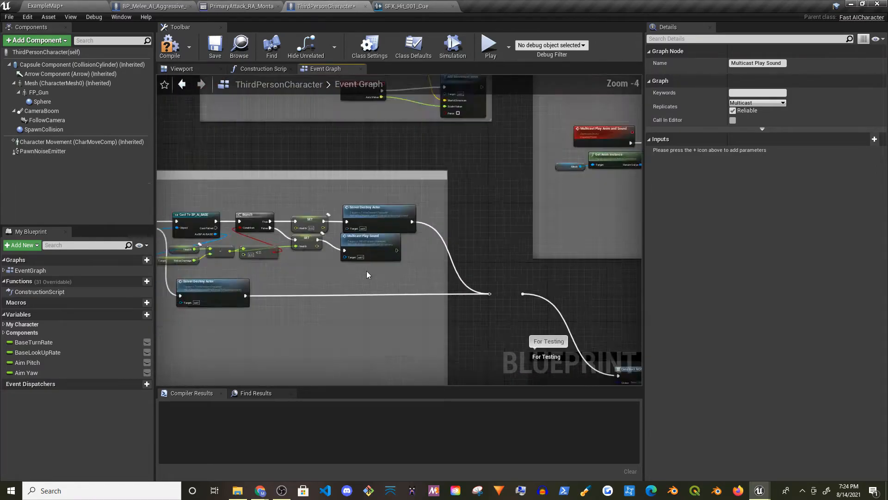
scroll(386, 235, up, 3)
right_drag(538, 296, 386, 235)
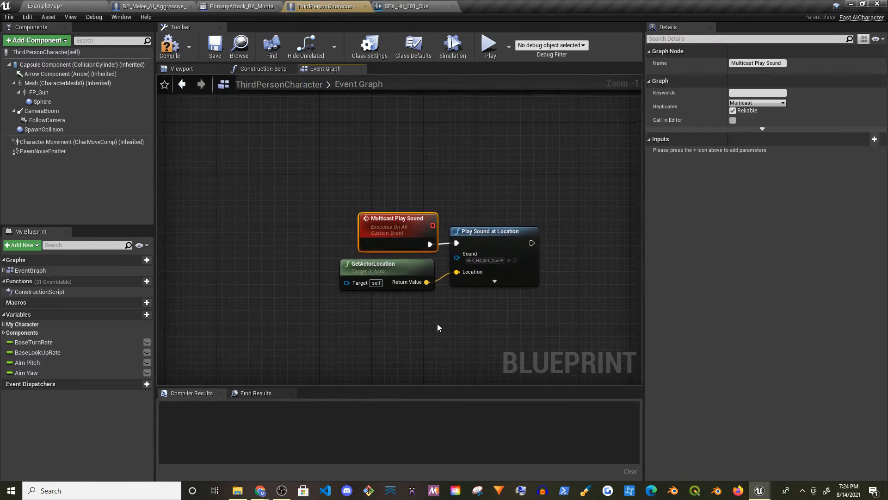
Step: Compile ThirdPersonCharacter, and set the debug trace of the left-arm deal-damage notify in the FastAI content to Persistent
click(169, 47)
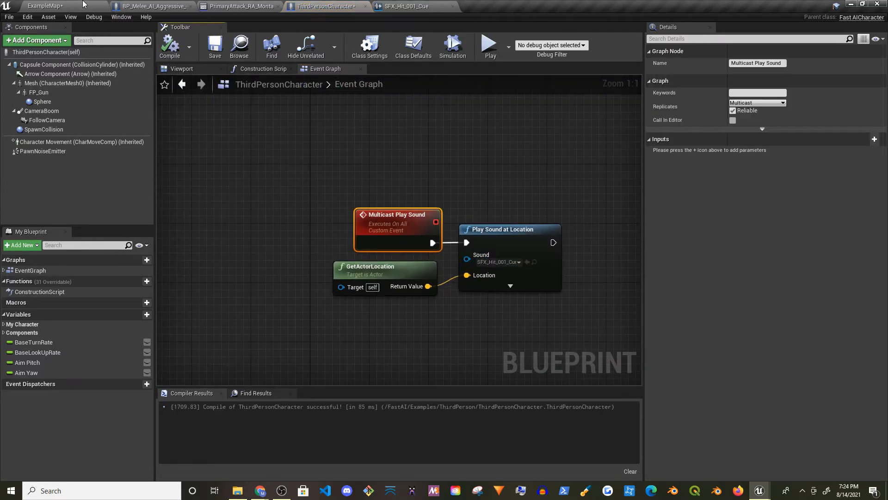
click(83, 5)
click(227, 350)
text(del)
key(BackSpace)
text(aldam)
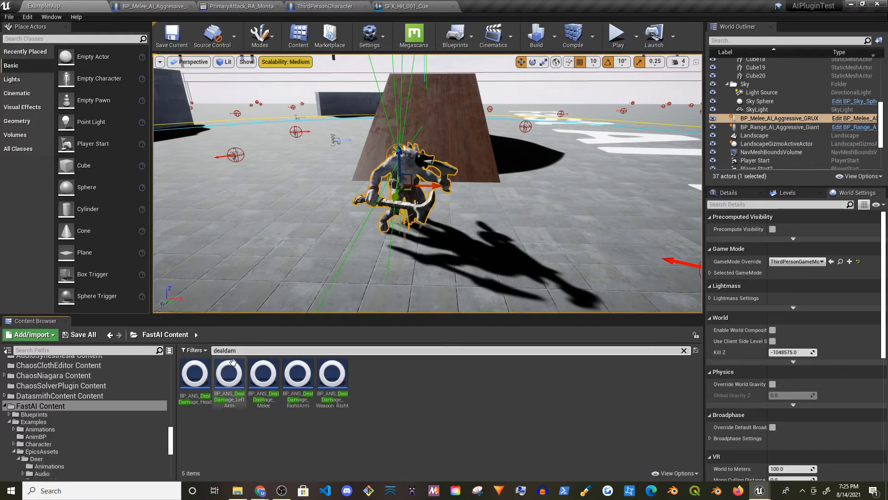
double_click(230, 367)
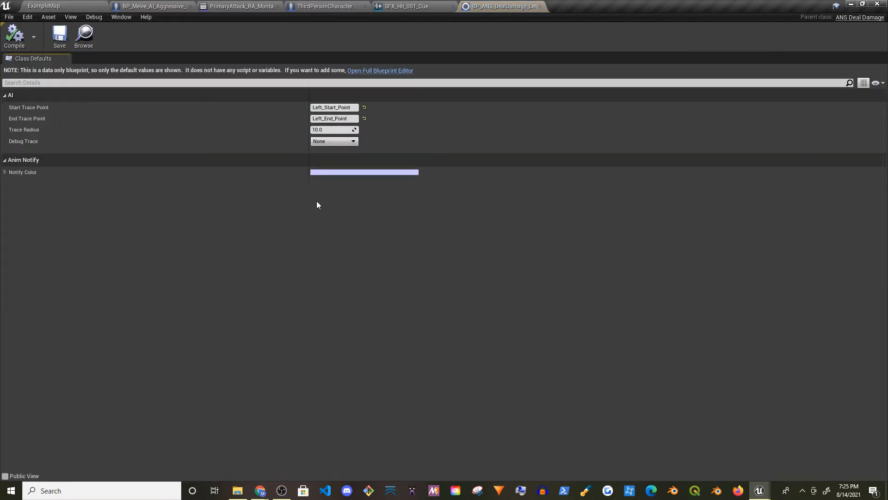
click(329, 142)
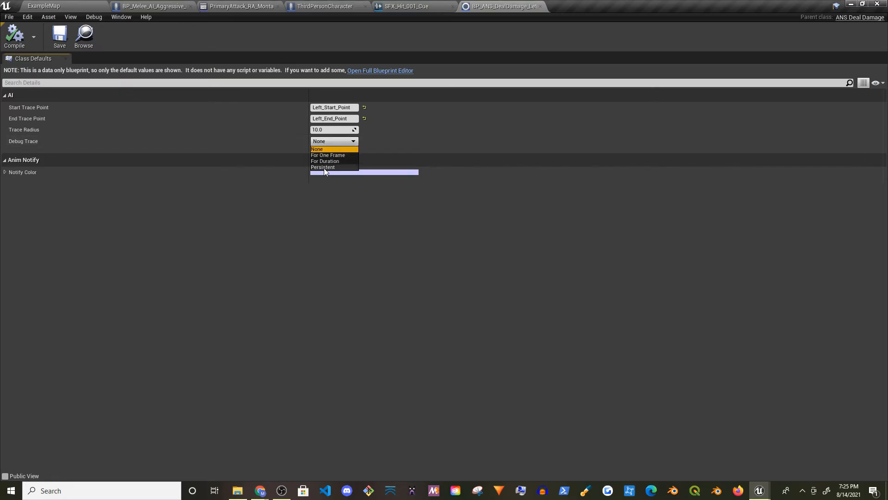
click(329, 167)
Step: Set the debug trace of the right-arm deal-damage notify to For Duration and save all modified assets
click(51, 5)
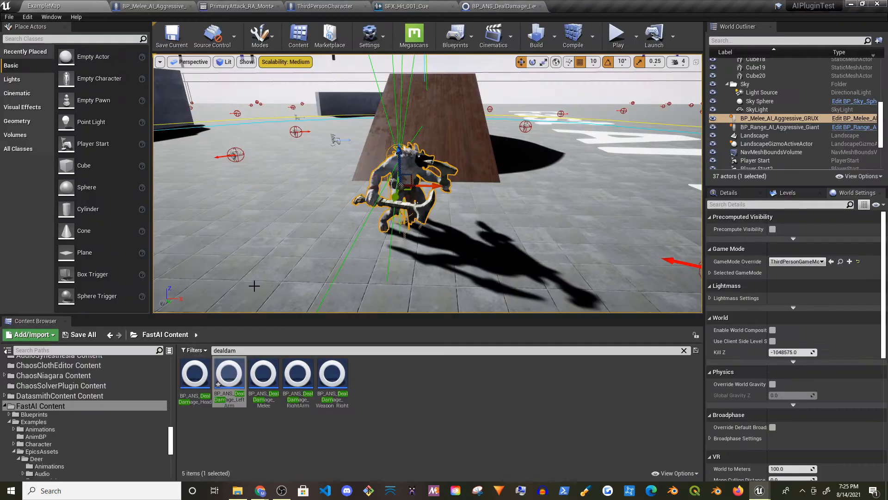
double_click(296, 362)
click(329, 142)
click(331, 161)
click(56, 6)
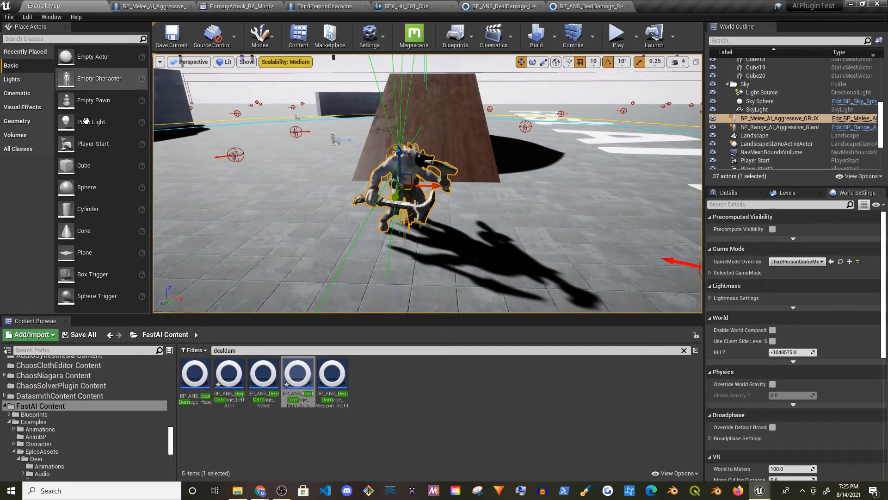
click(80, 334)
click(531, 331)
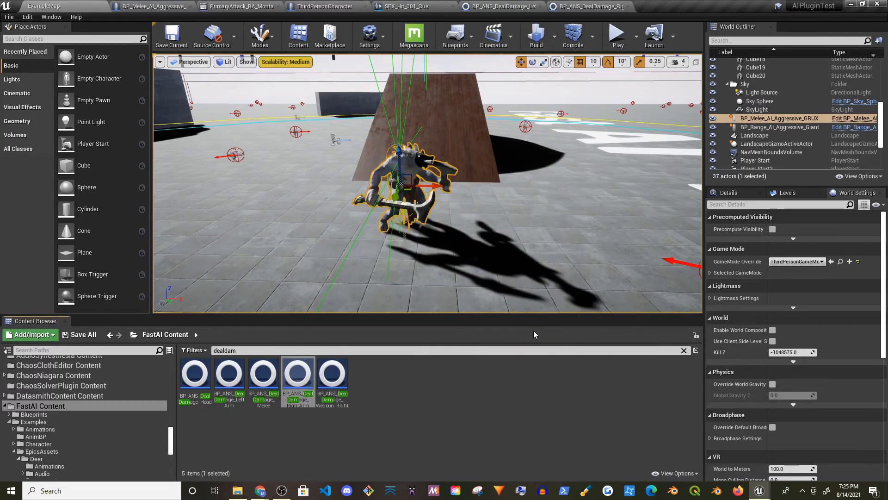
Step: Play-test ExampleMap in the editor viewport to check the Grux enemy's attacks on the player, and stop the session
click(619, 35)
key(w)
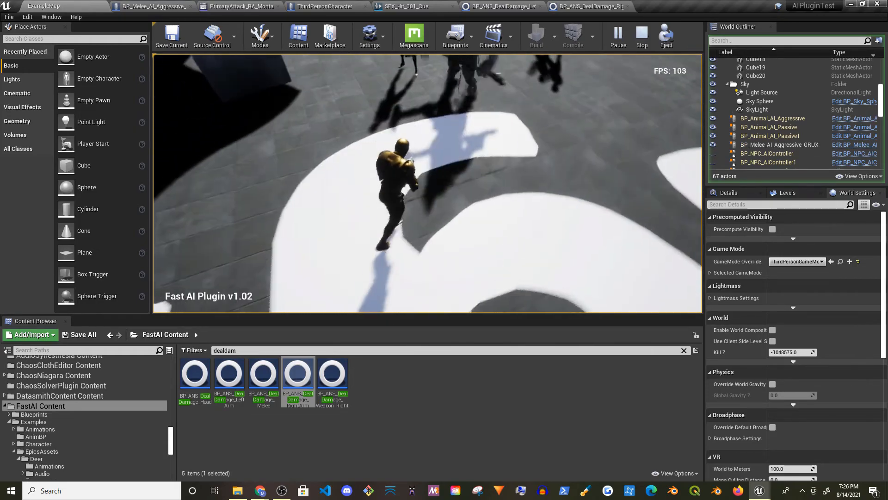
key(Escape)
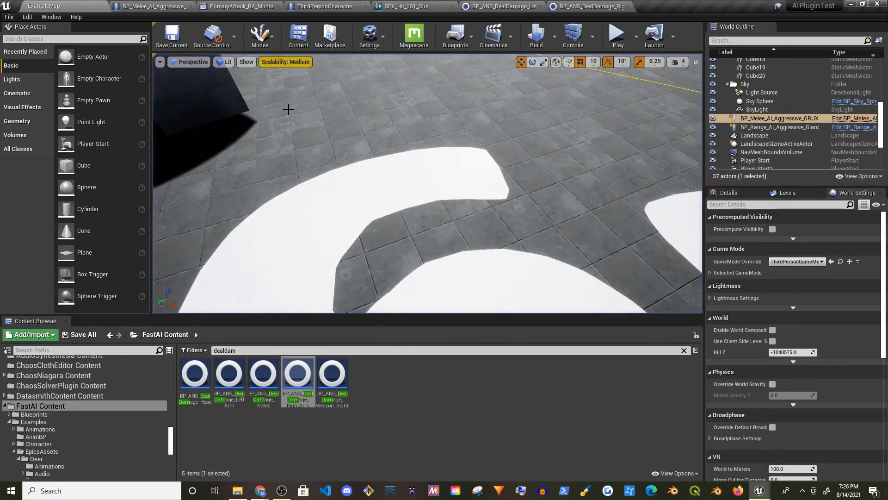
Step: In AnimBP_Grux, the Grux mesh's animation class, disable looping on the death Play Animation Sequence node in the AnimGraph and compile
click(153, 6)
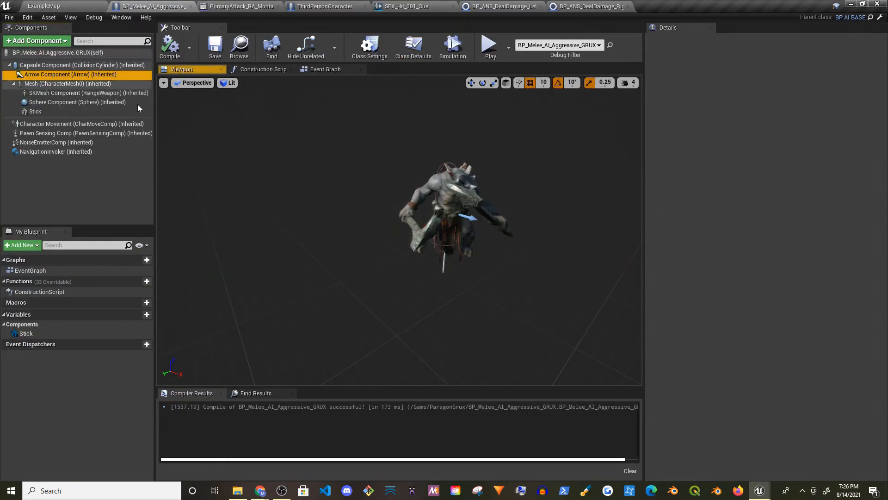
click(69, 84)
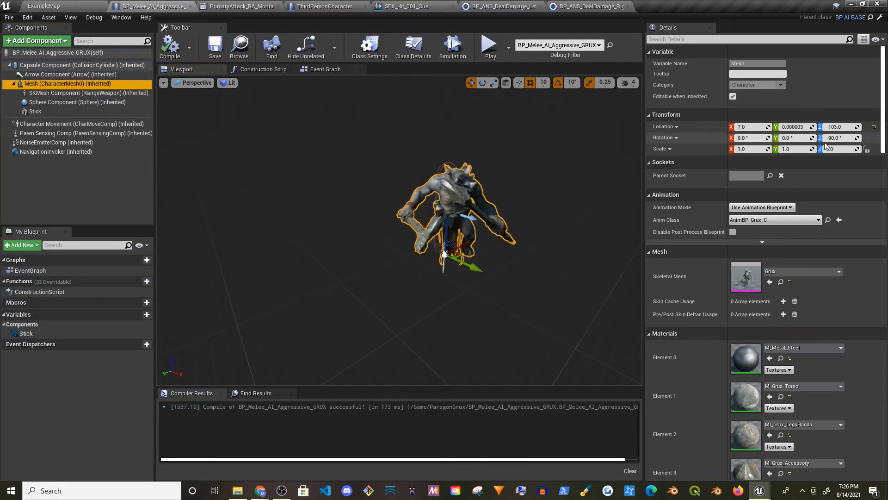
click(829, 220)
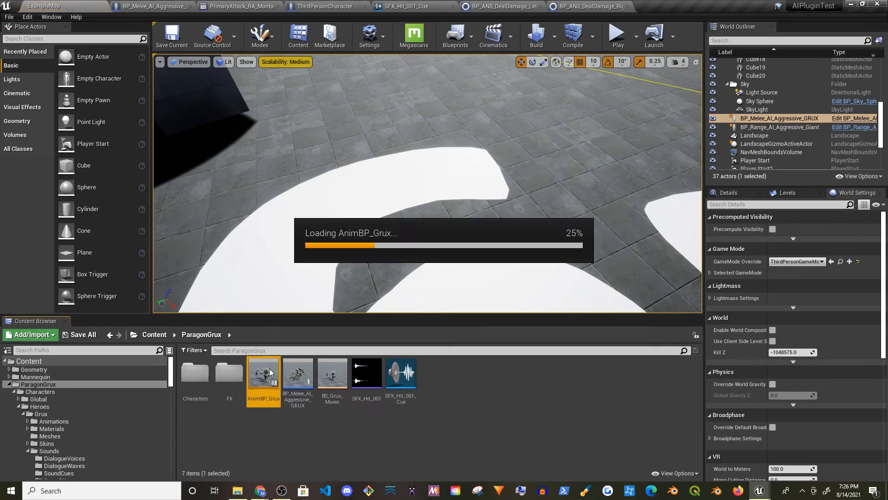
key(Return)
click(347, 85)
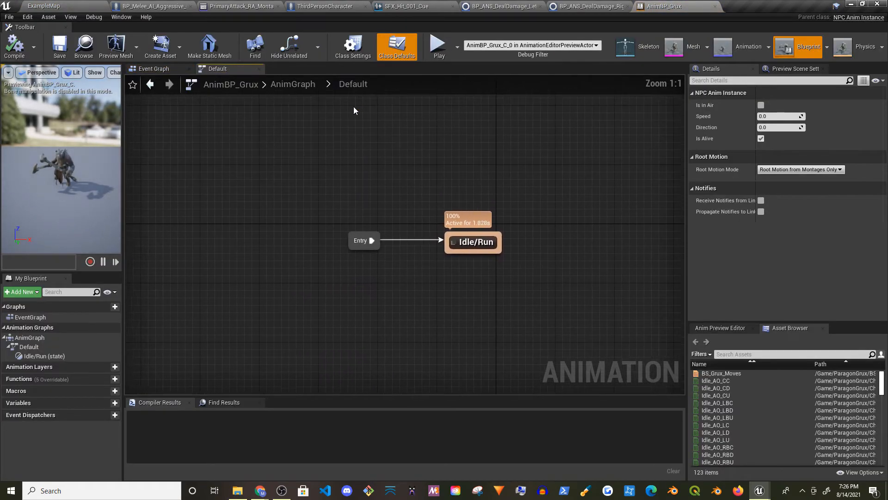
click(295, 88)
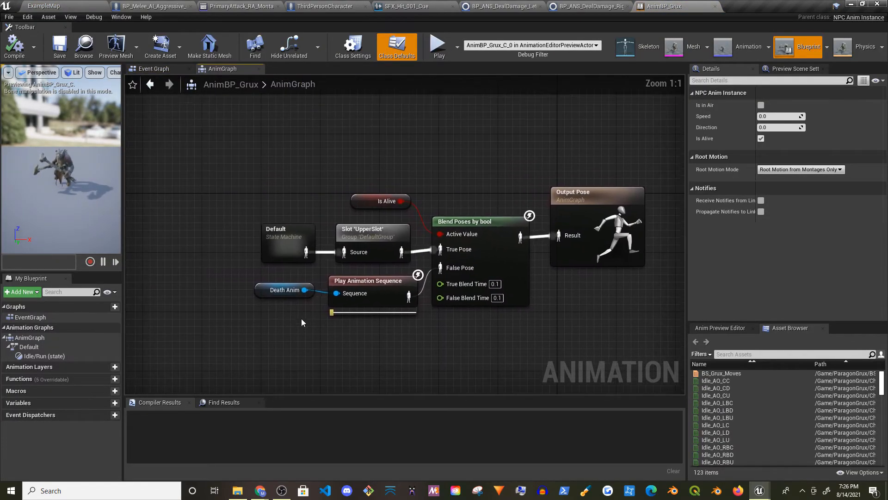
click(379, 300)
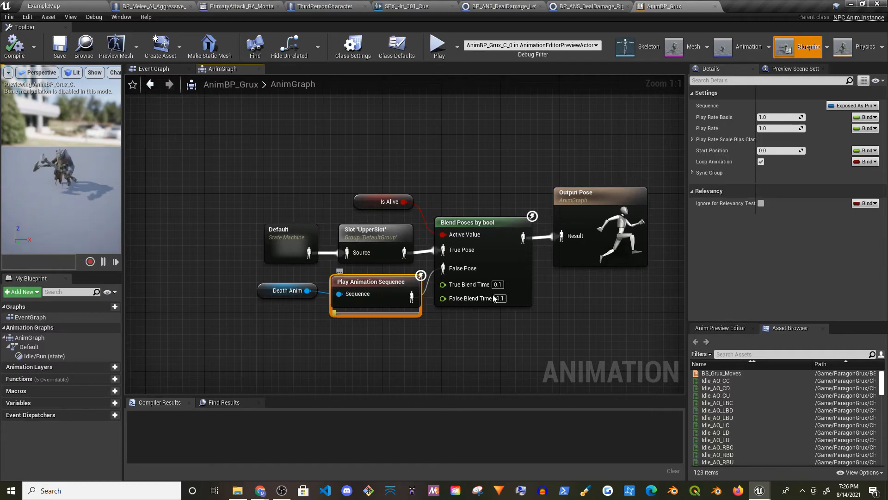
click(762, 162)
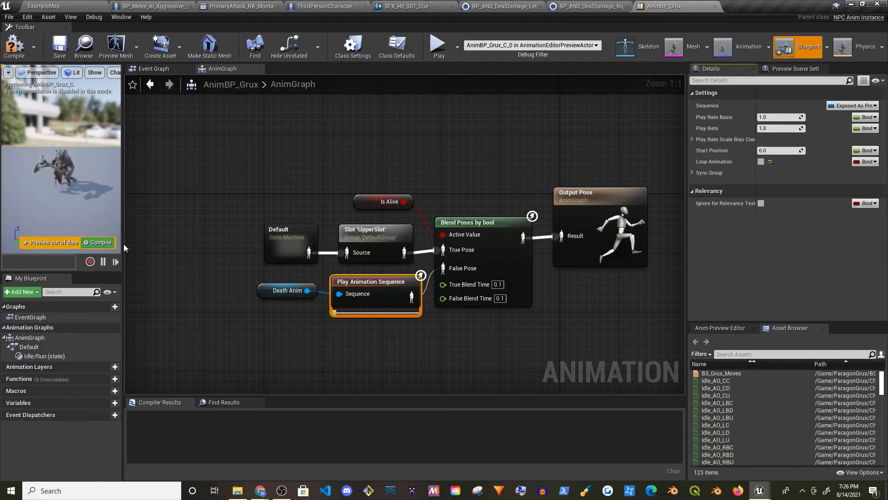
click(98, 242)
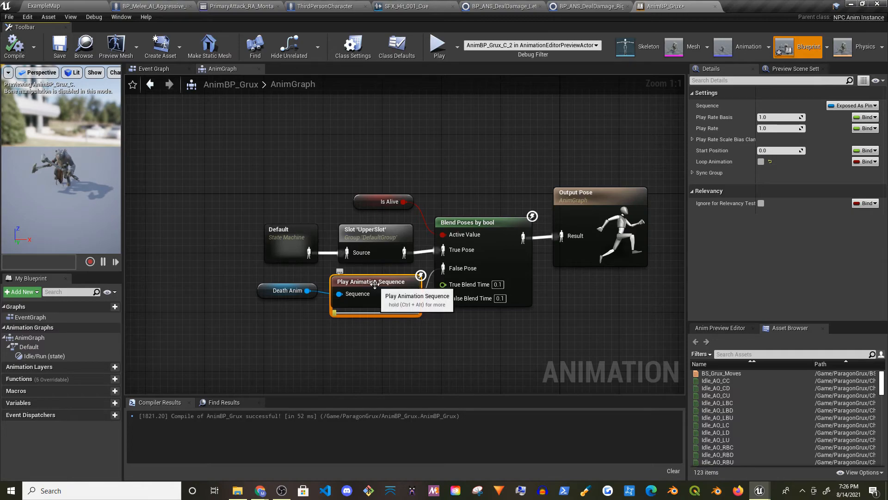
Step: Play-test ExampleMap full screen and run the player toward the Grux enemy, lowering the system volume
click(56, 6)
click(587, 34)
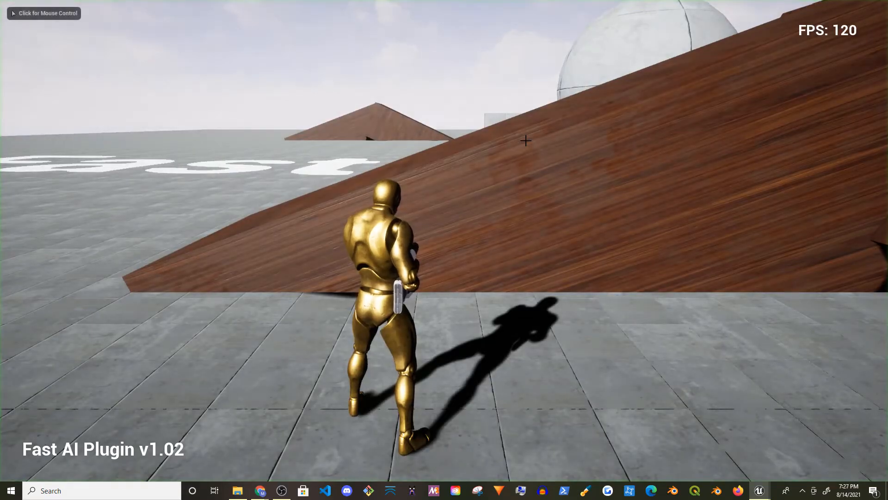
click(526, 140)
key(w)
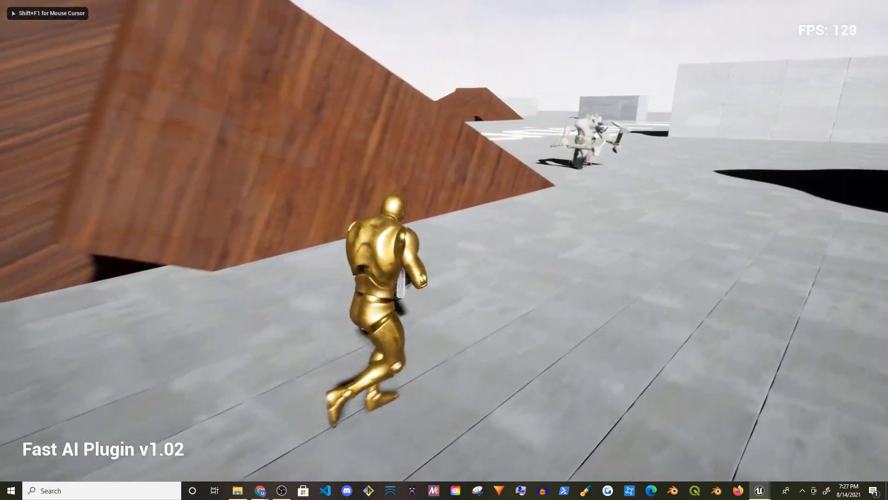
key(XF86AudioLowerVolume)
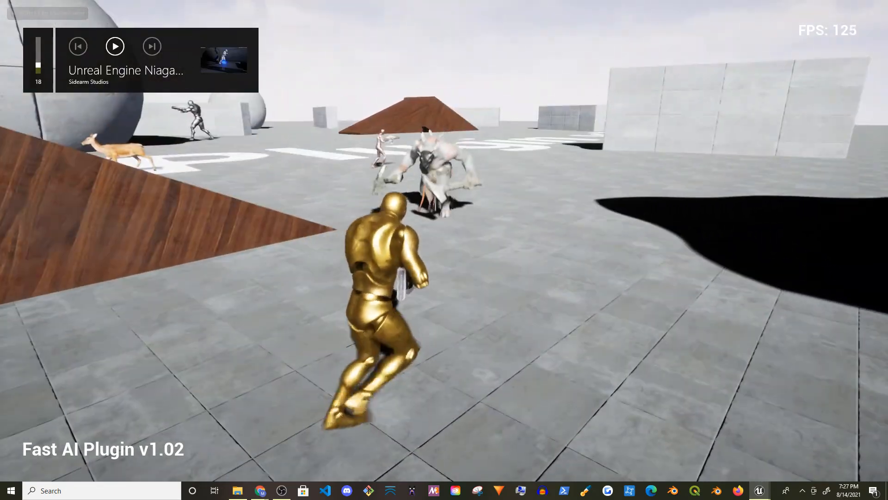